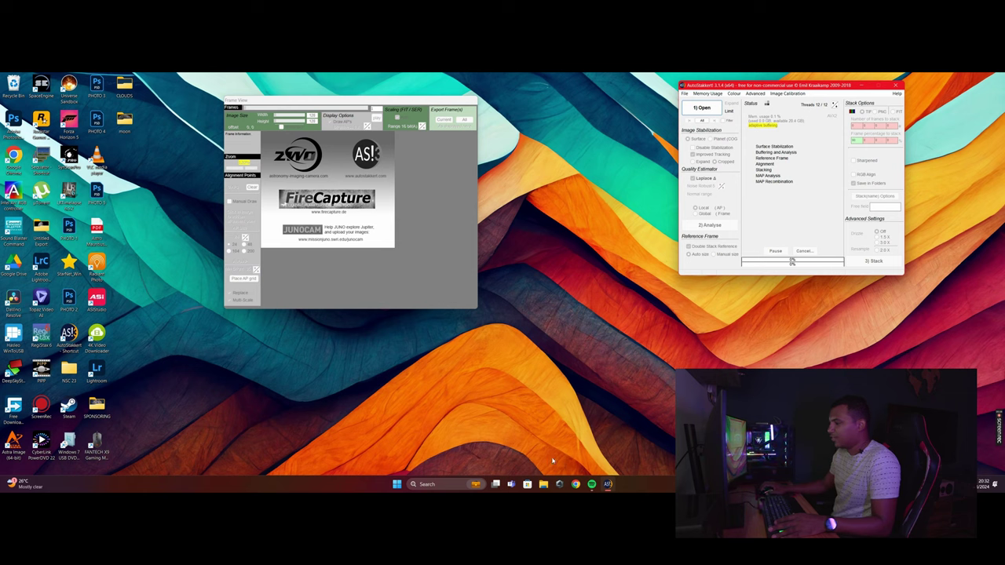
- Open the half moon folder inside moon > batch 2 in File Explorer
click(542, 484)
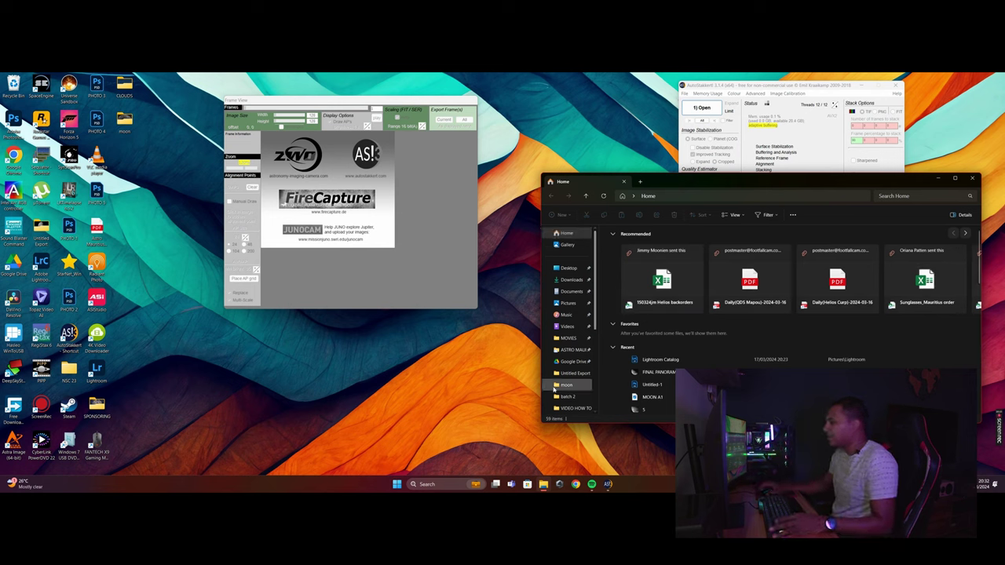
click(562, 385)
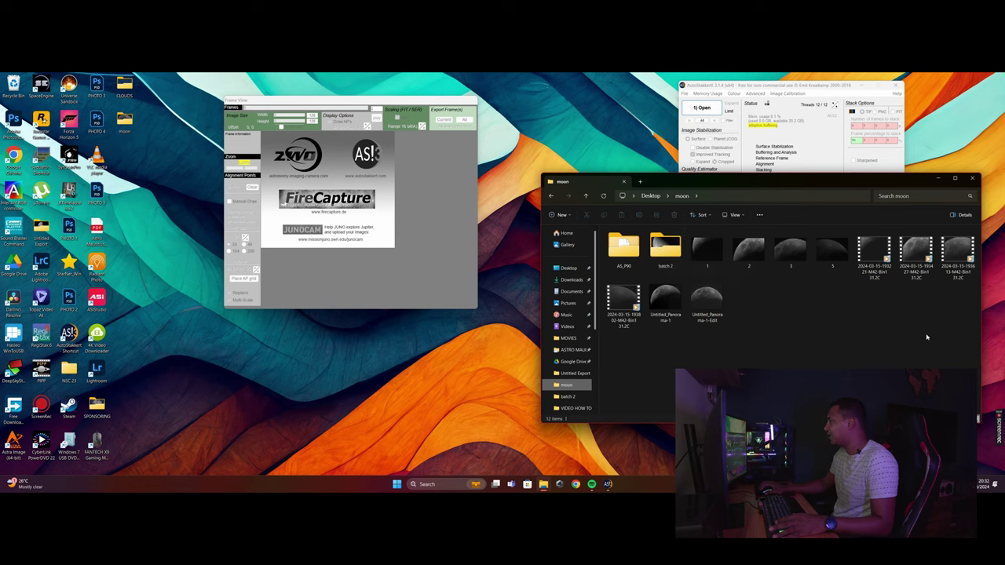
double_click(653, 250)
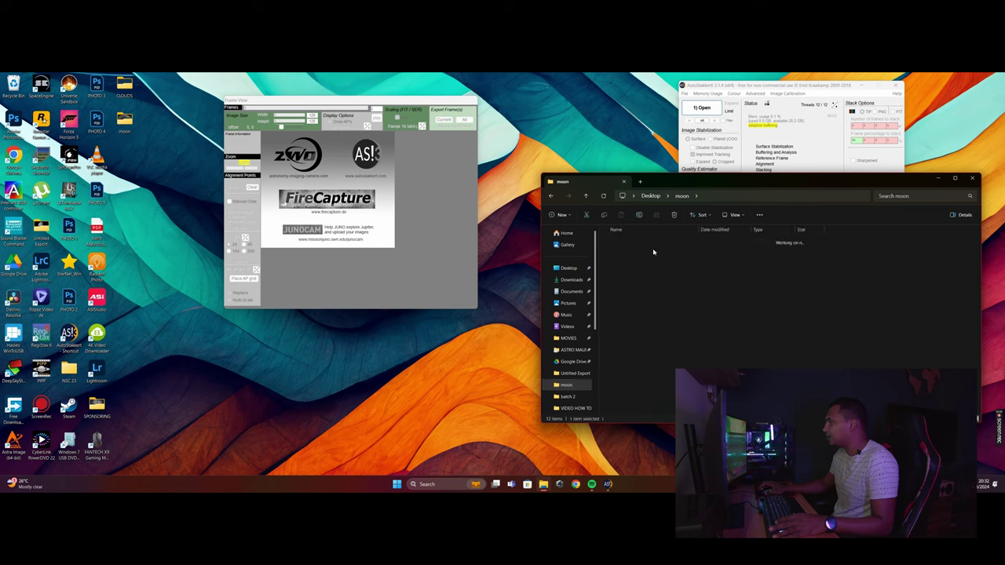
scroll(907, 321, up, 3)
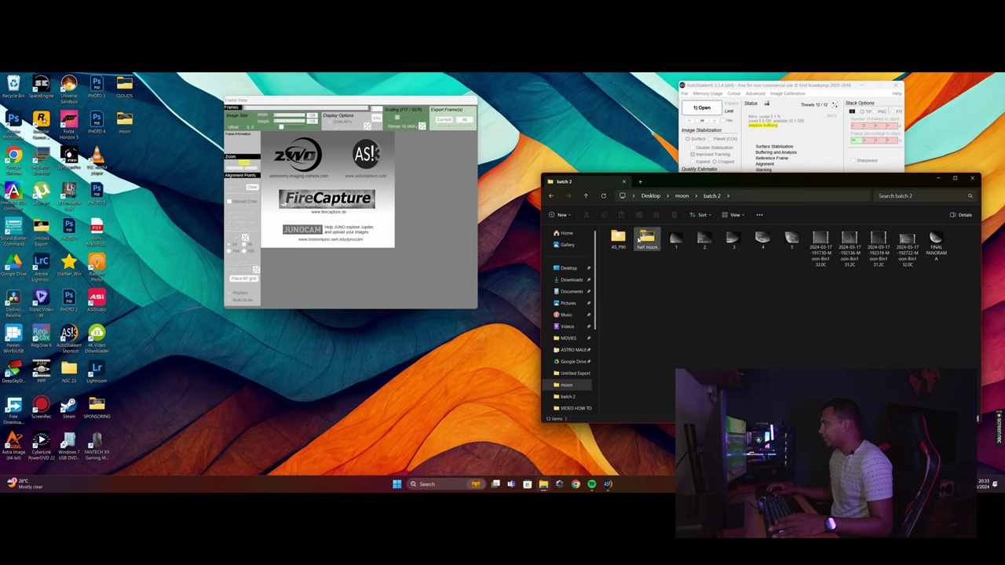
double_click(647, 239)
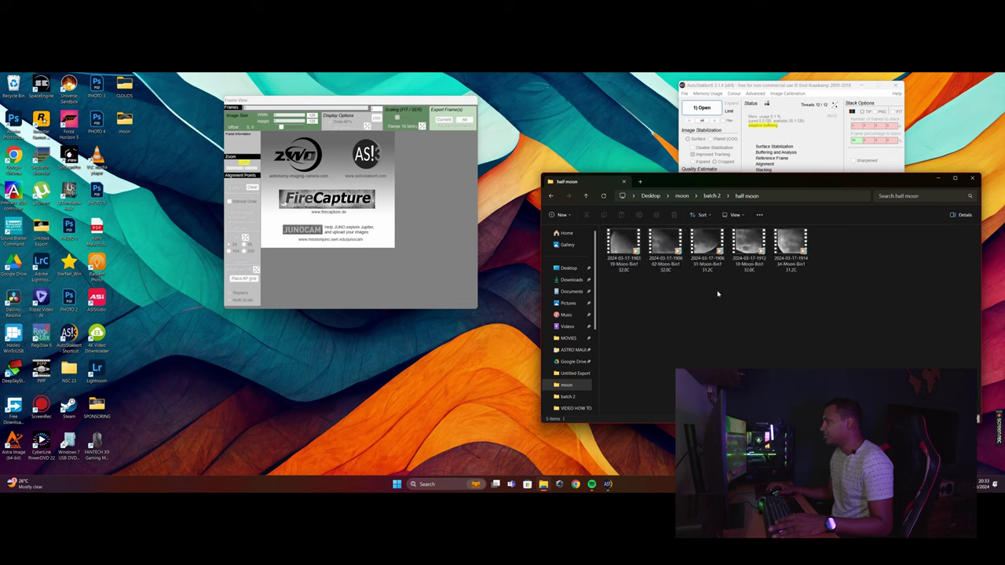
click(629, 245)
drag(629, 246, 357, 221)
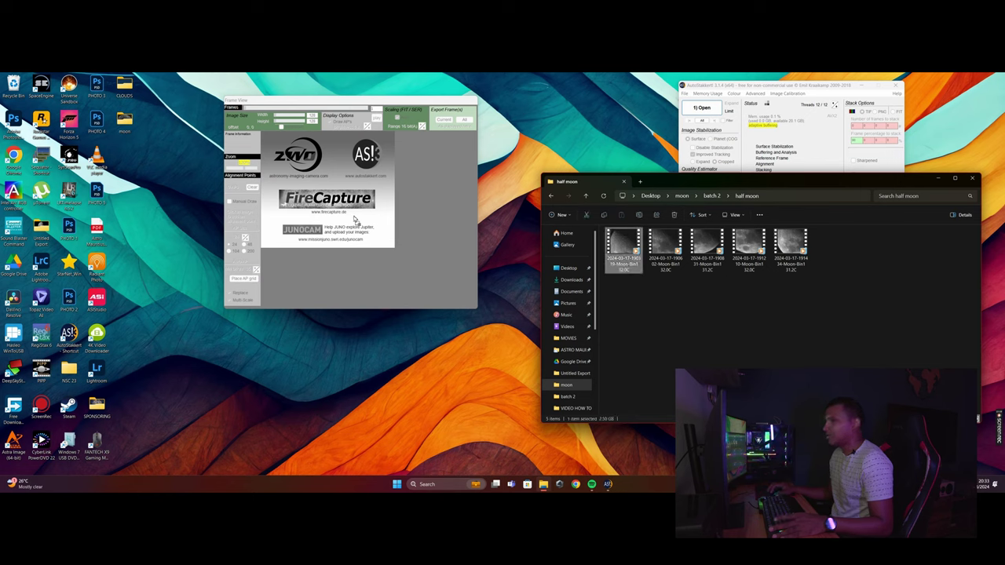
click(972, 180)
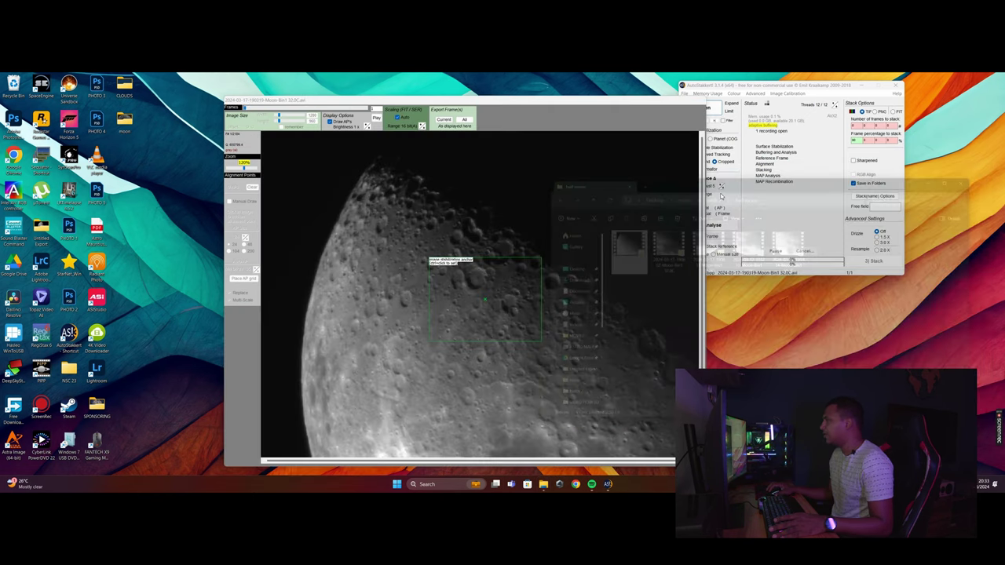
drag(569, 106, 521, 92)
mouse_move(777, 85)
mouse_down()
mouse_move(782, 117)
mouse_move(764, 97)
mouse_up()
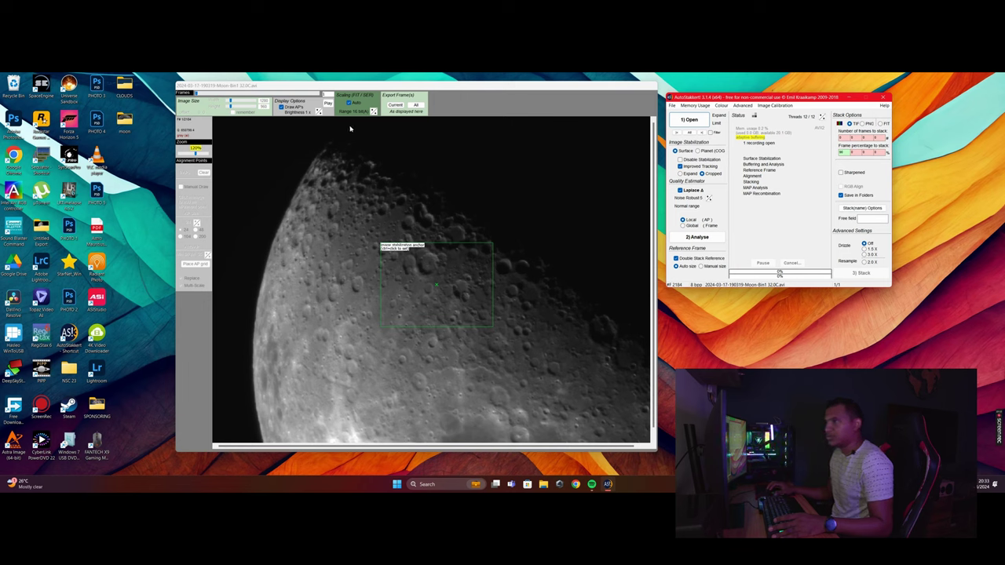
- Move the image stabilization anchor to the cratered area between the Moon's bright limb and the image centre
click(190, 153)
drag(189, 154, 202, 153)
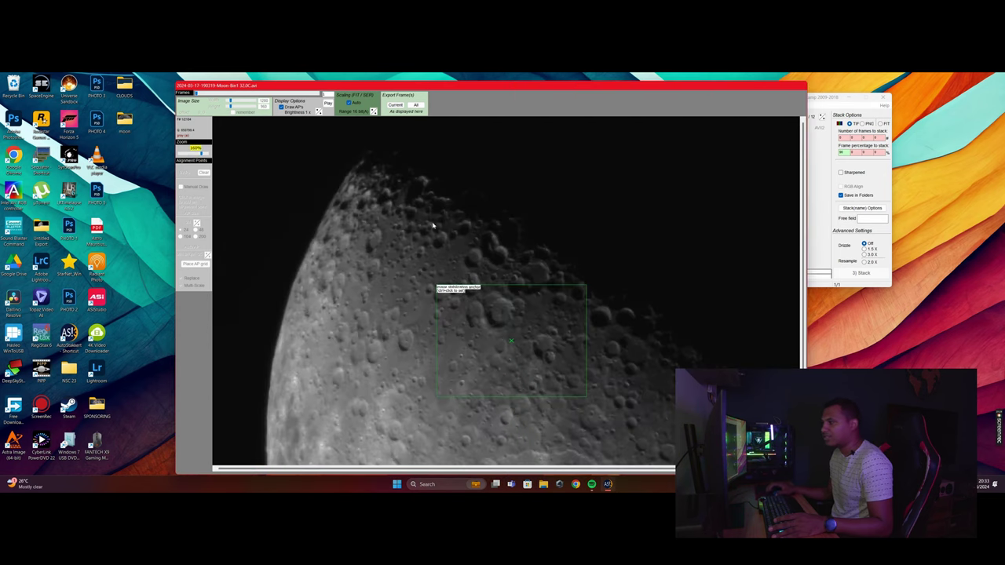
drag(802, 259, 802, 336)
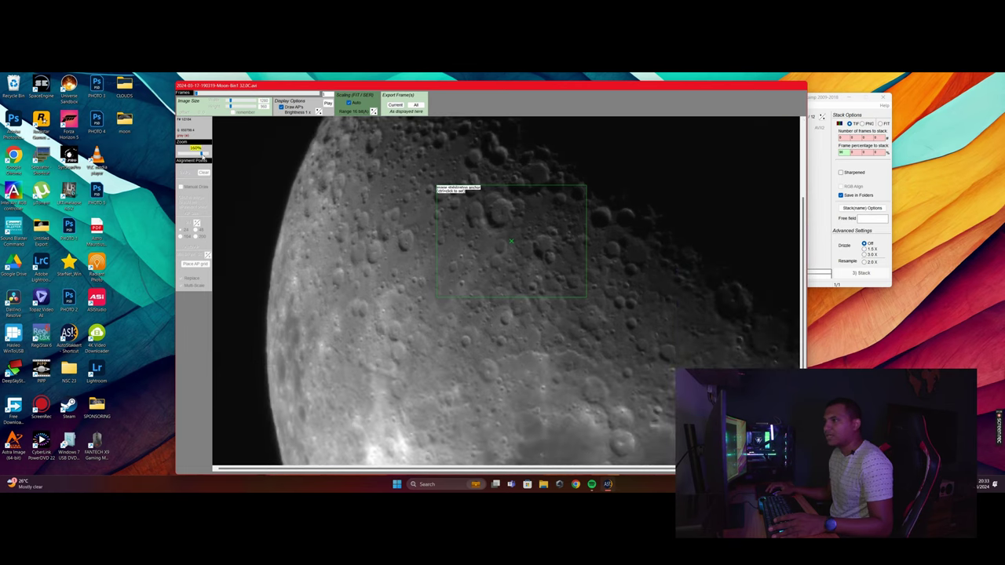
scroll(198, 155, down, 2)
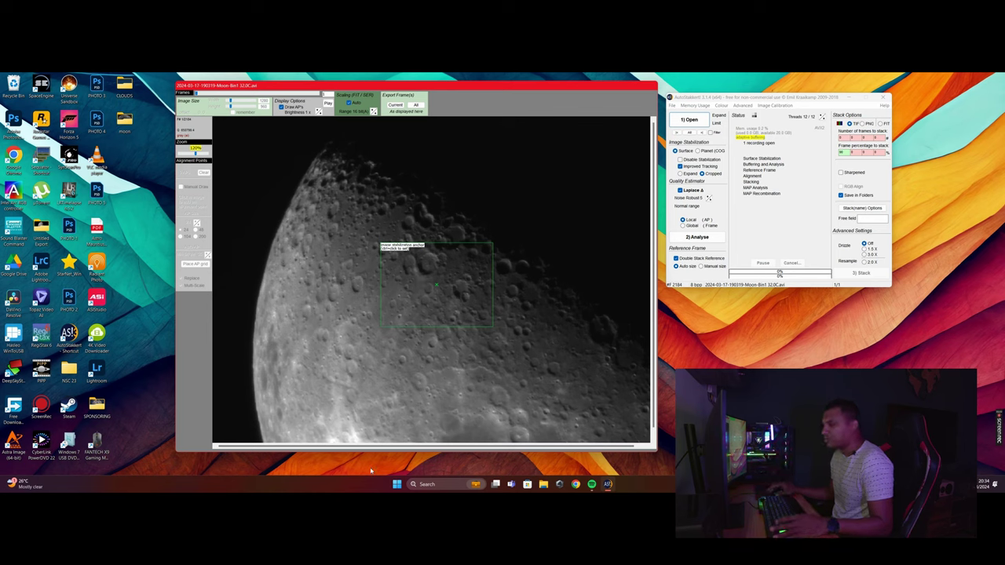
drag(392, 446, 403, 446)
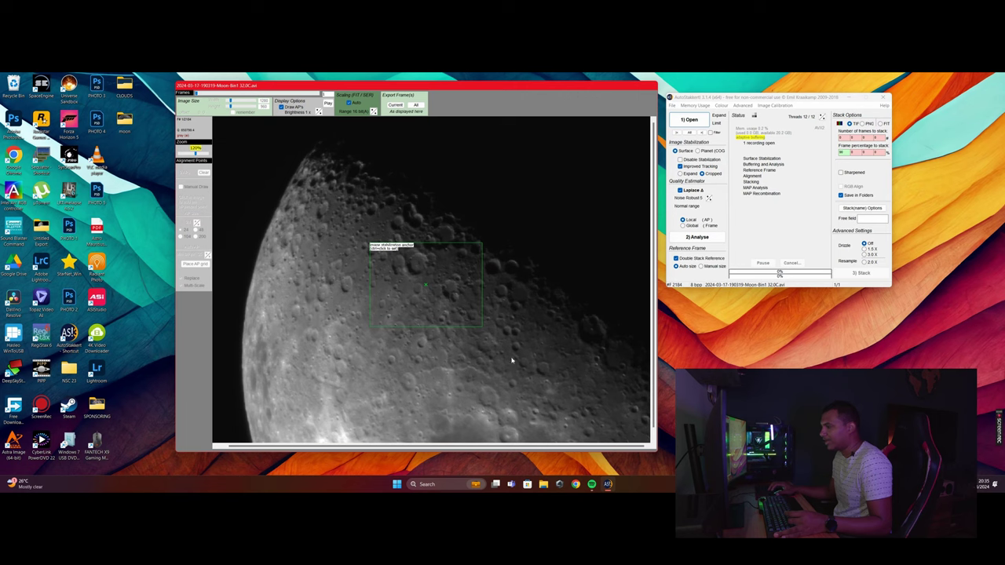
ctrl+click(449, 397)
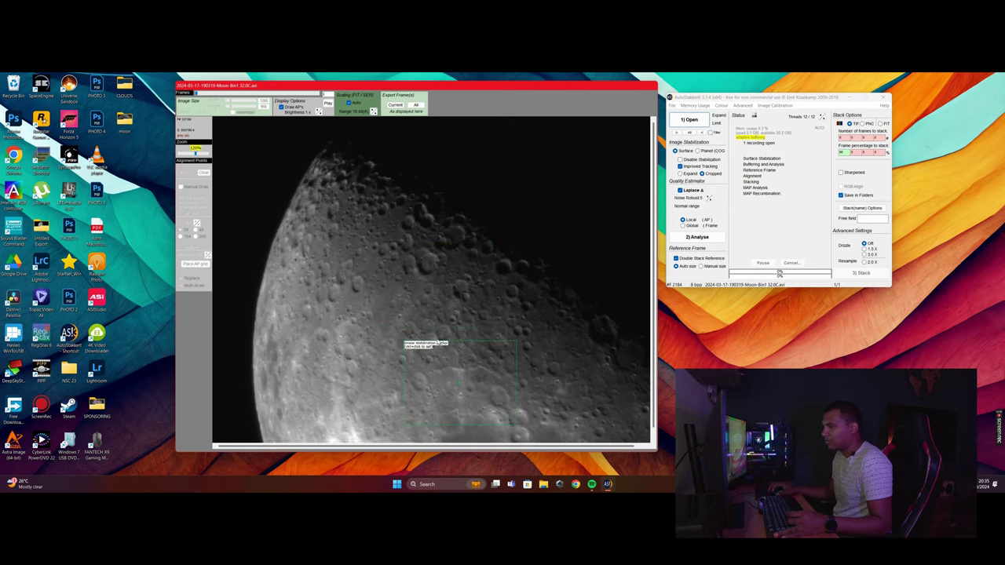
ctrl+click(390, 325)
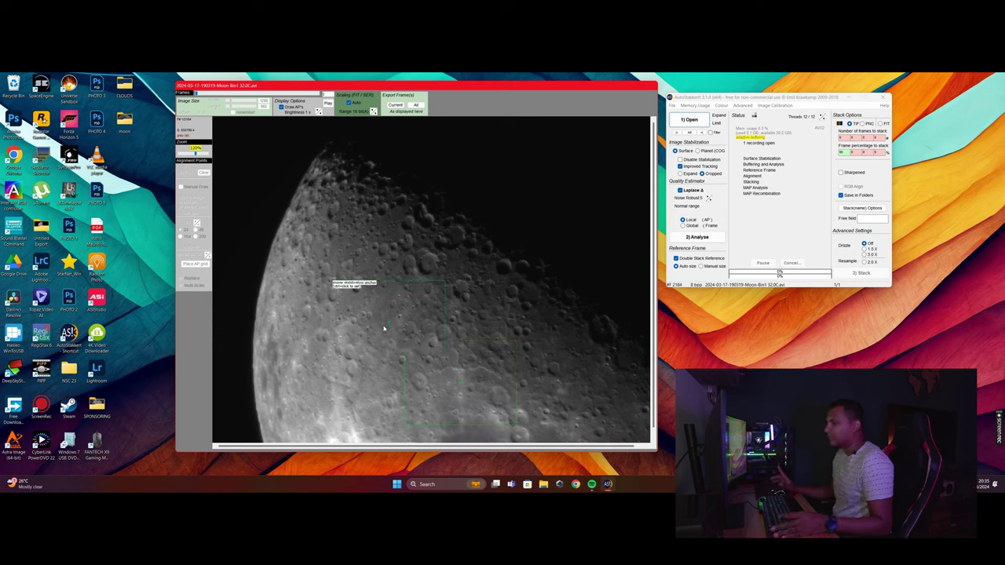
- Place the main control window beside the frame view and use Surface as the image stabilization mode
drag(727, 103, 770, 106)
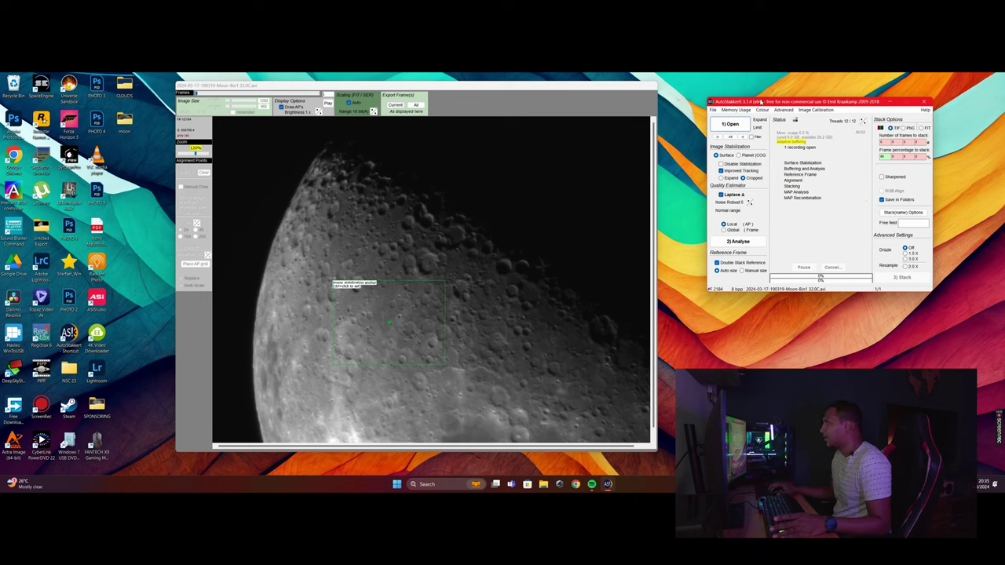
drag(756, 96, 750, 94)
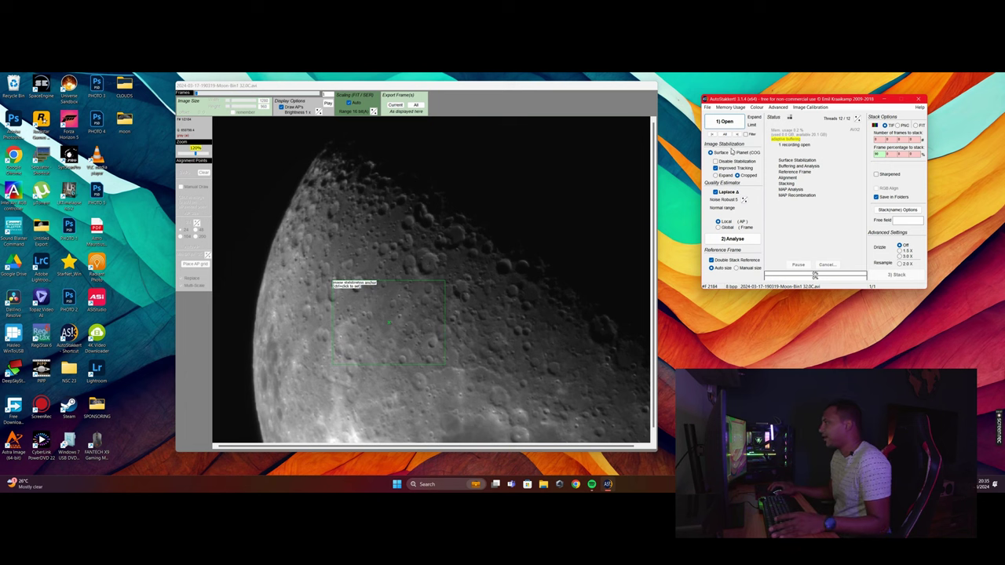
click(732, 151)
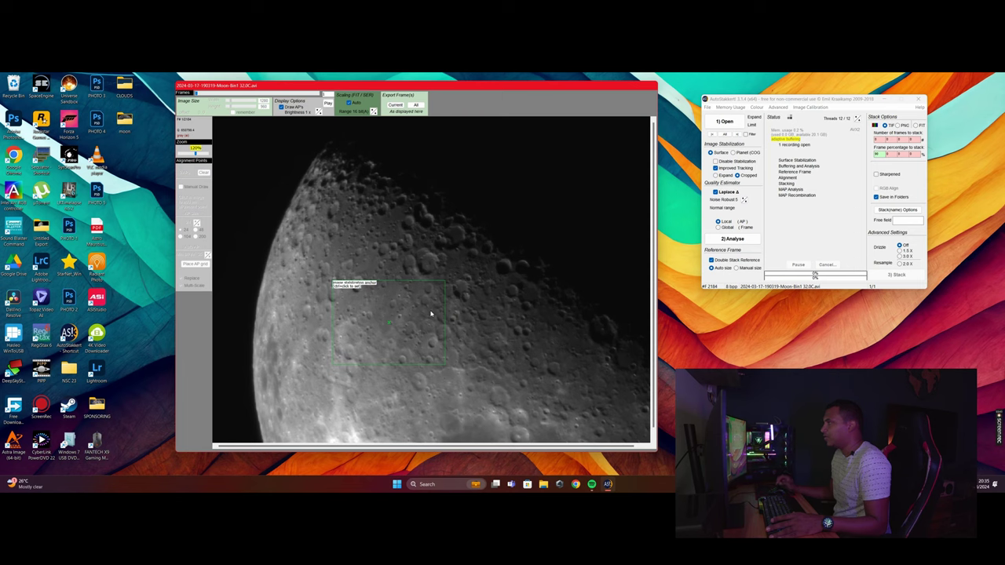
click(711, 153)
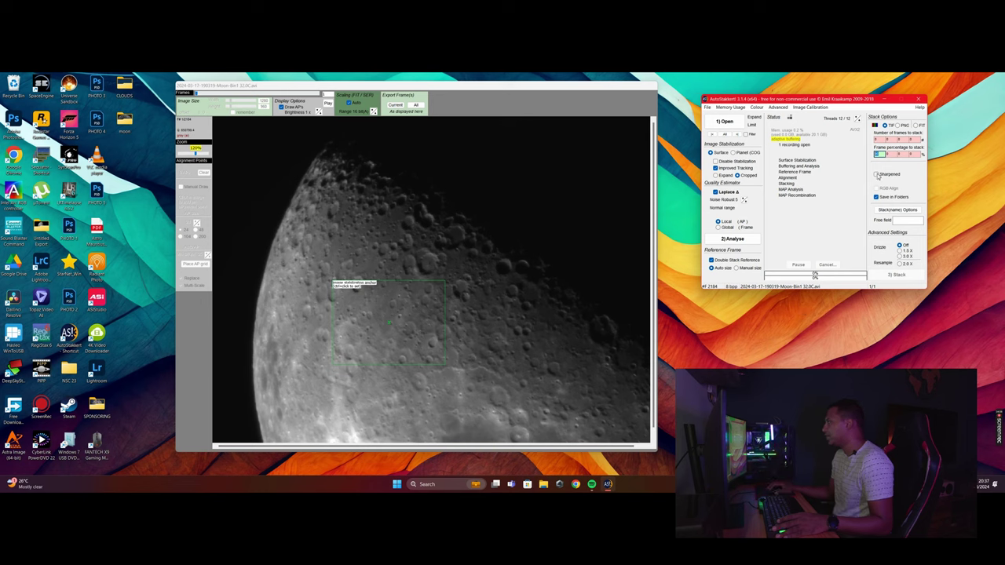
- Leave the Sharpened stack option off and analyse the recording
click(877, 175)
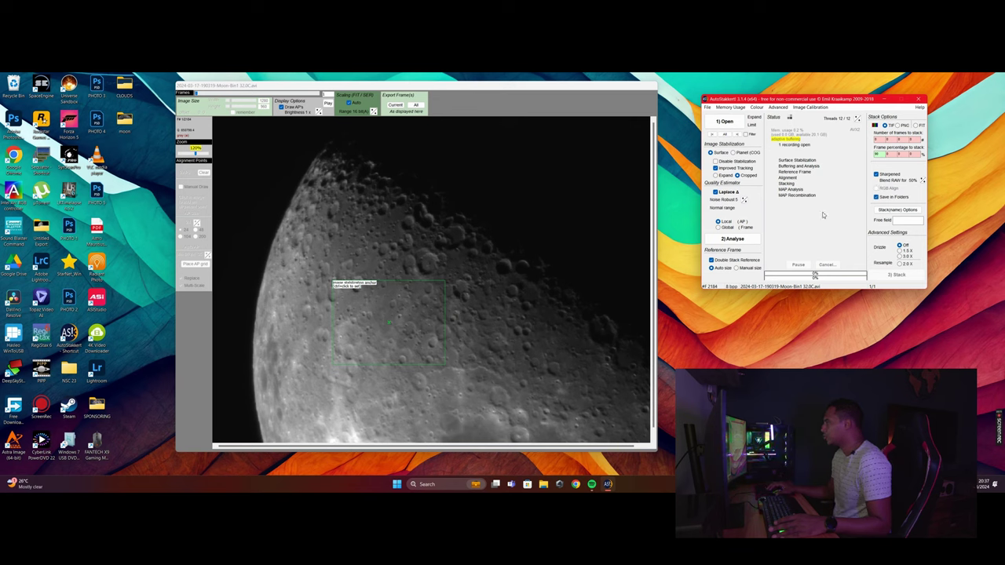
click(877, 175)
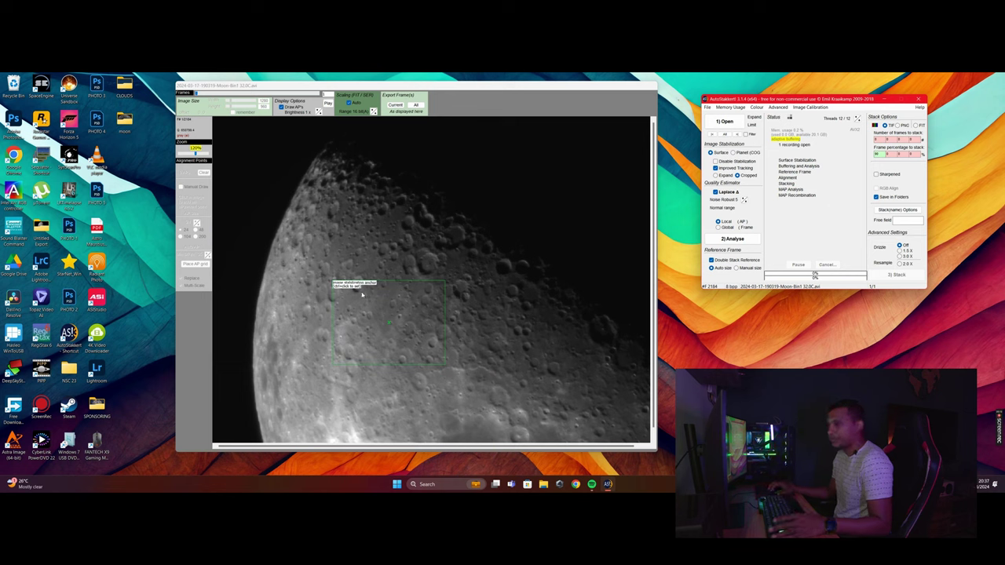
click(725, 243)
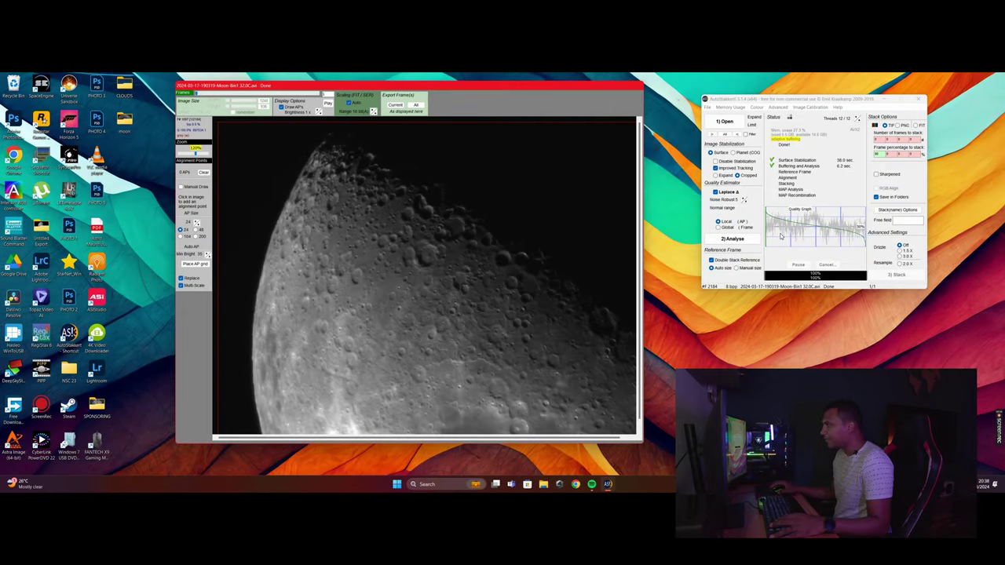
- Place an alignment point grid with AP size 24 over the Moon and stack the frames
click(189, 264)
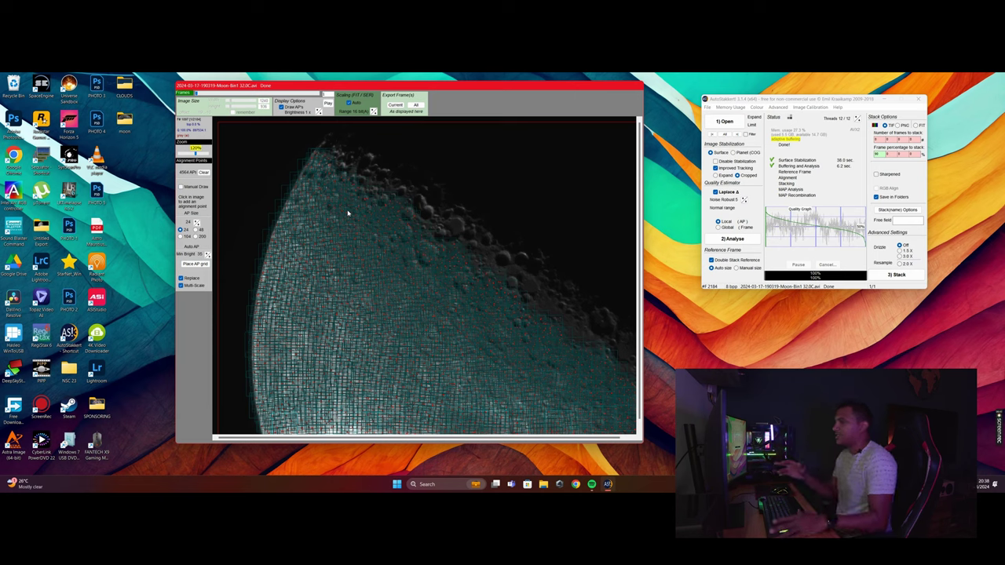
click(896, 275)
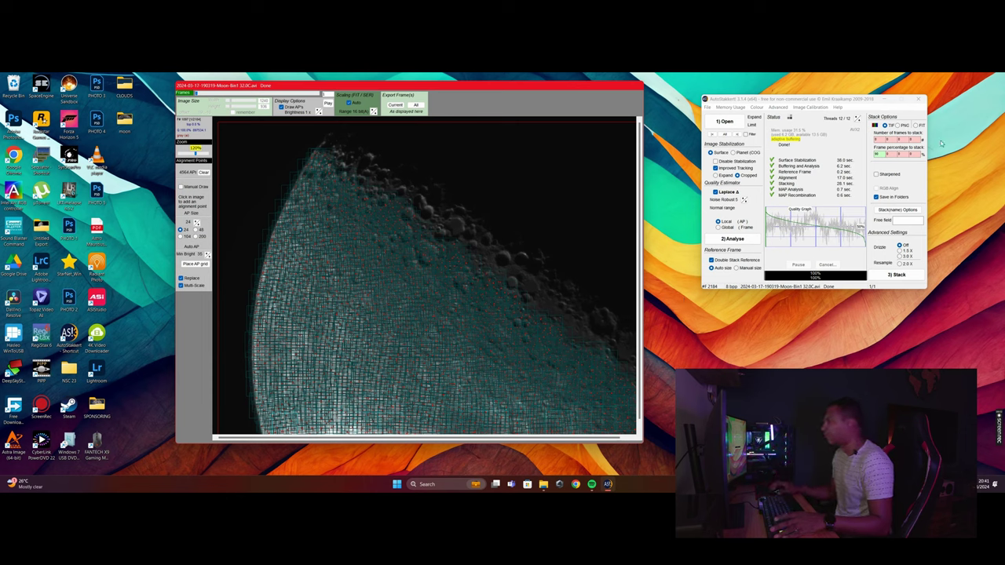
drag(848, 100, 839, 116)
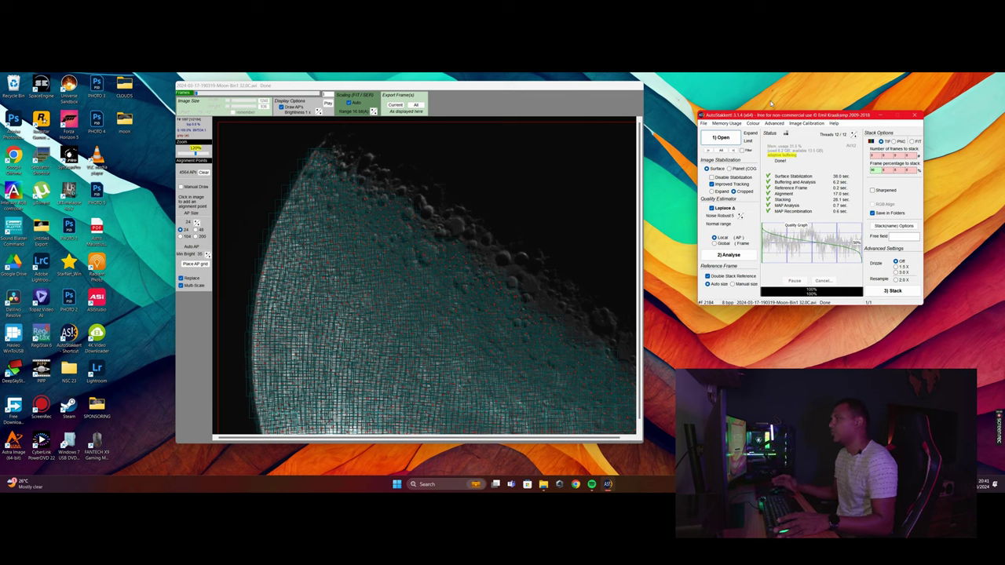
click(454, 139)
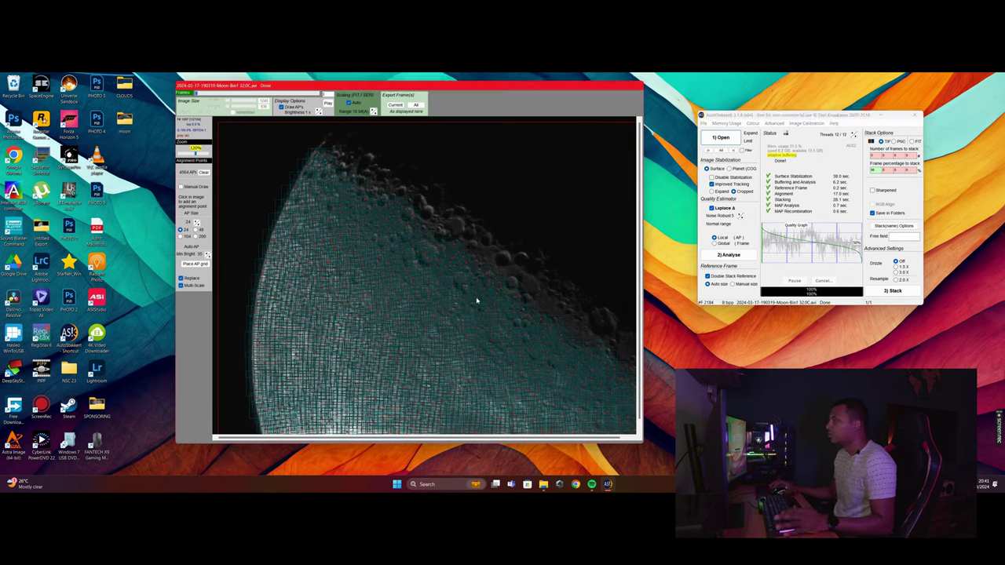
click(767, 127)
click(516, 205)
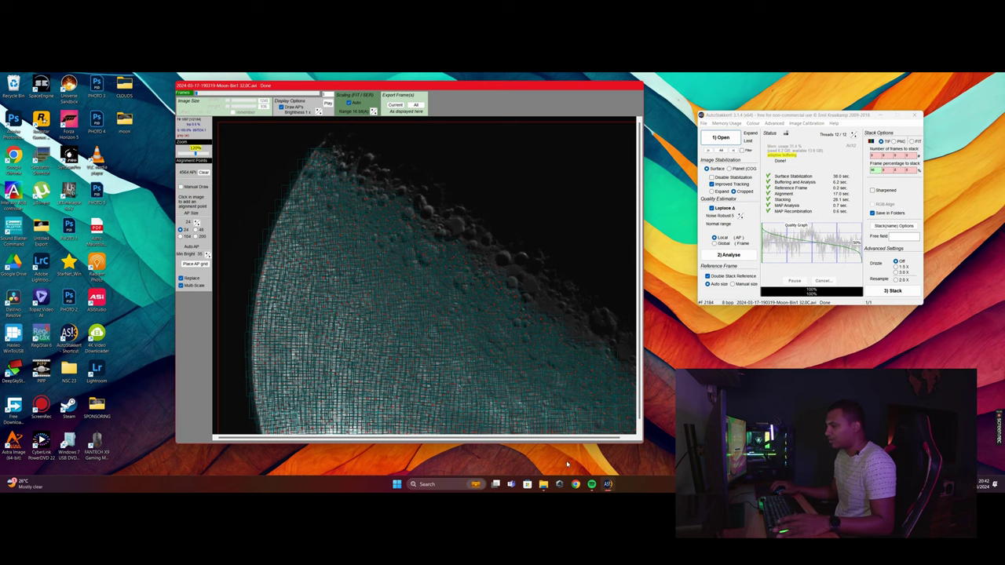
- Open stacked image 1 from the batch 2 folder and examine its crater detail up close and as a whole
click(543, 486)
drag(721, 185, 573, 147)
double_click(573, 146)
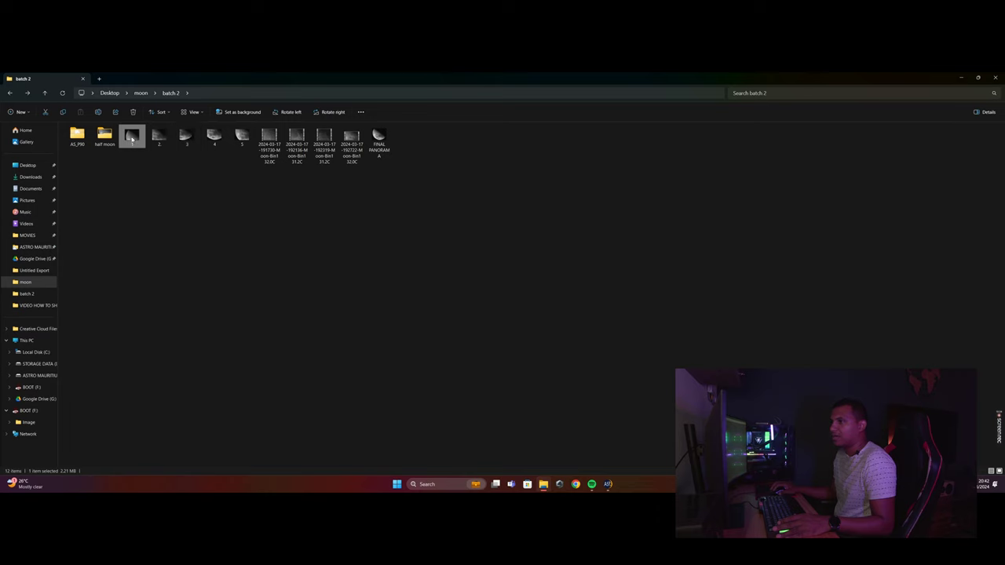
double_click(321, 145)
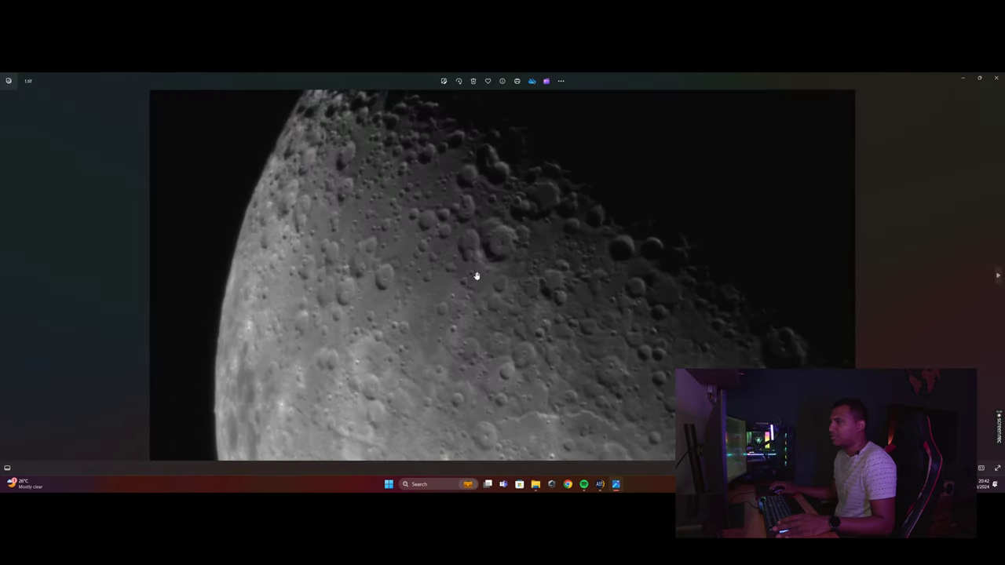
scroll(307, 255, up, 2)
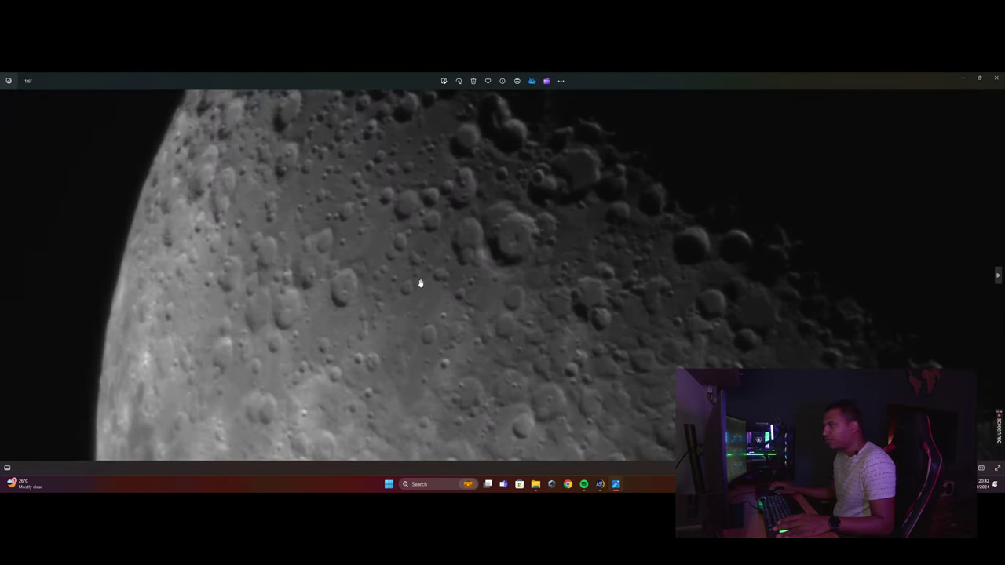
scroll(445, 262, down, 3)
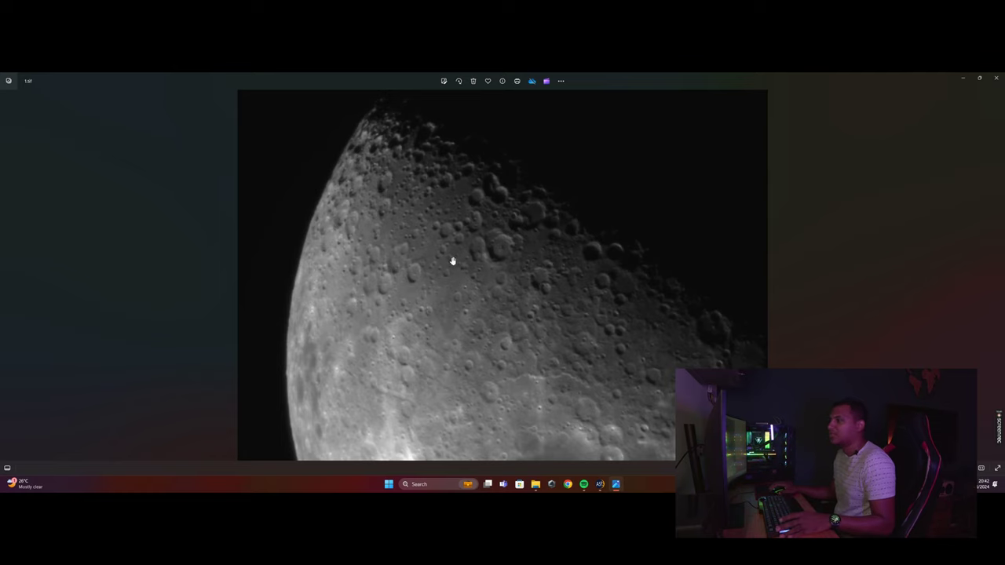
scroll(454, 267, down, 1)
scroll(458, 290, down, 1)
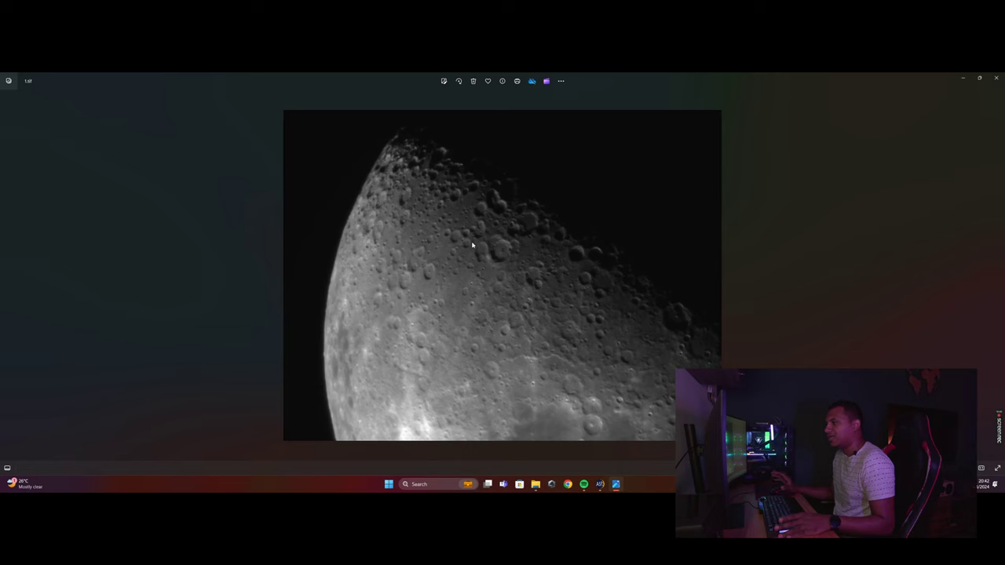
click(995, 78)
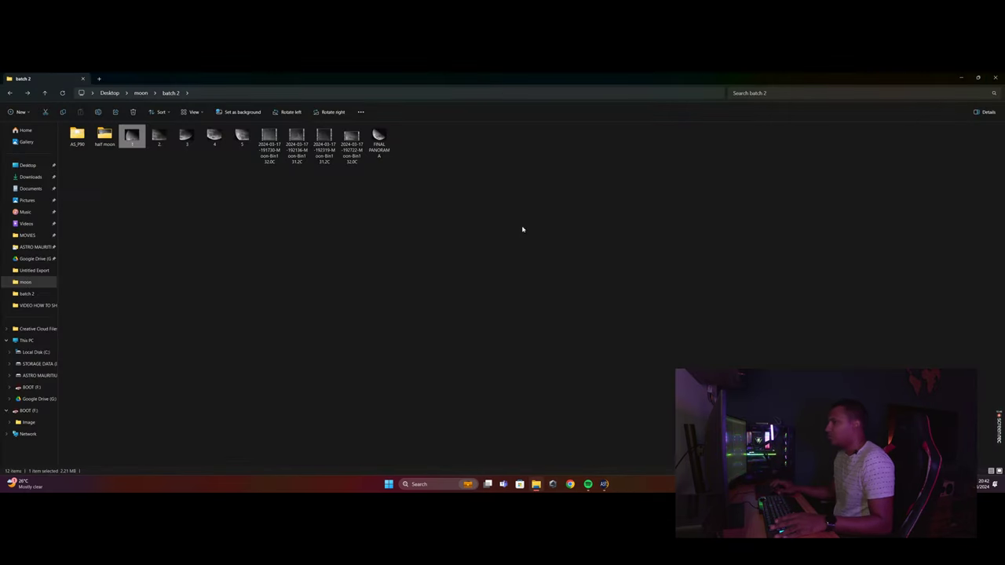
- Look through the stacked Moon images 1 to 5 in the batch 2 folder
double_click(132, 136)
key(Right)
key(Right)
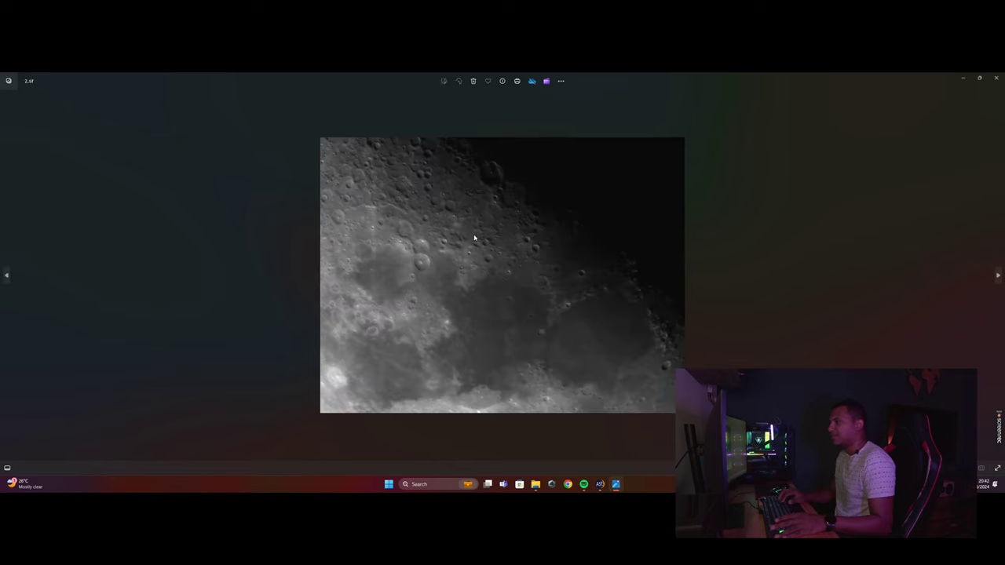
key(Right)
key(Right)
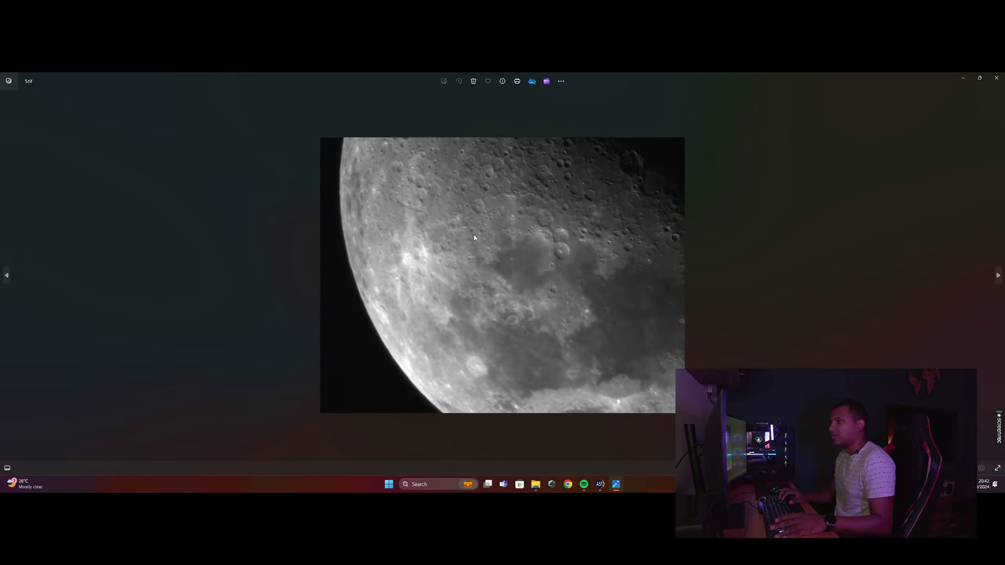
key(Right)
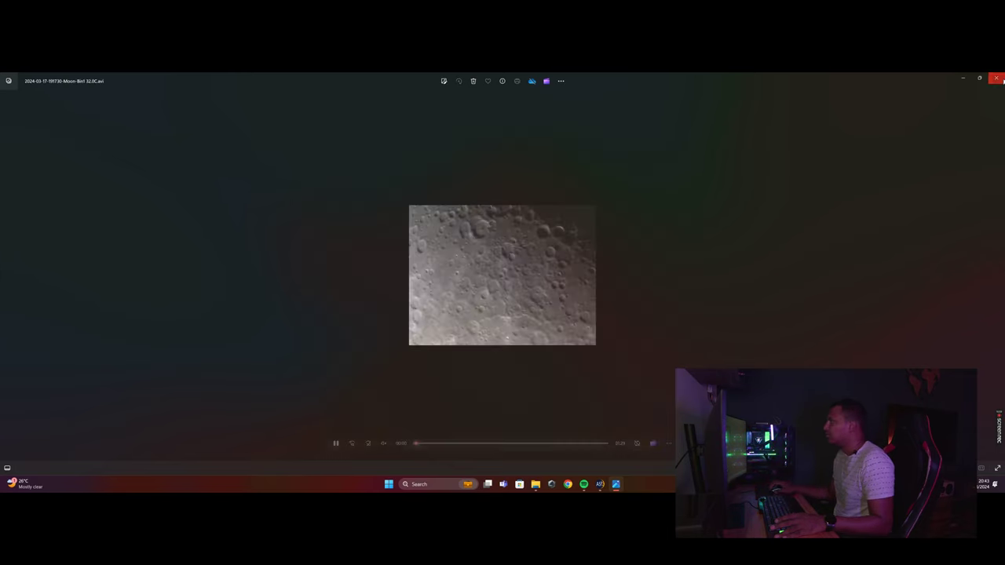
- Close the photo viewer and highlight the five stacked images 1 to 5 in the batch 2 folder
click(996, 77)
click(260, 227)
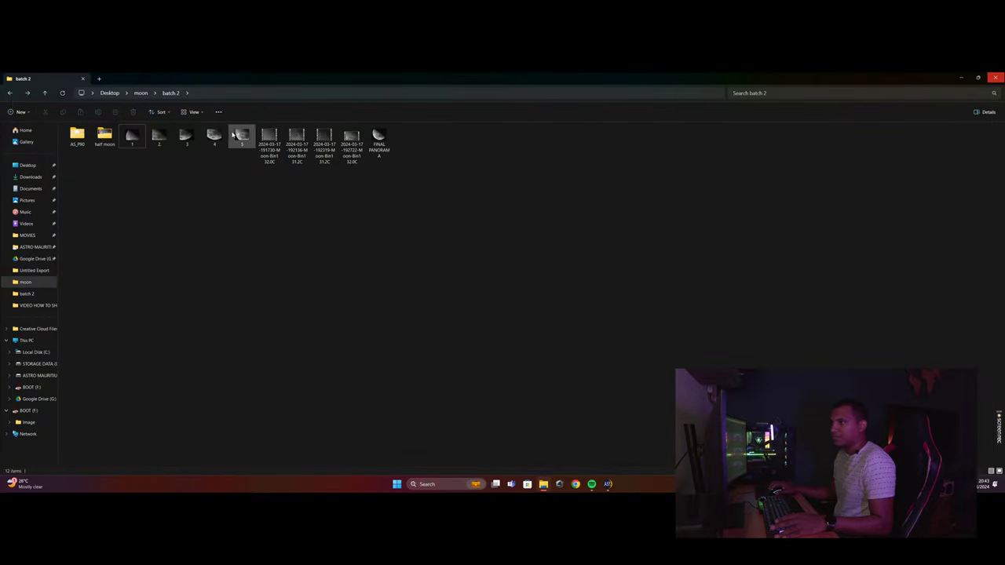
drag(122, 173, 238, 133)
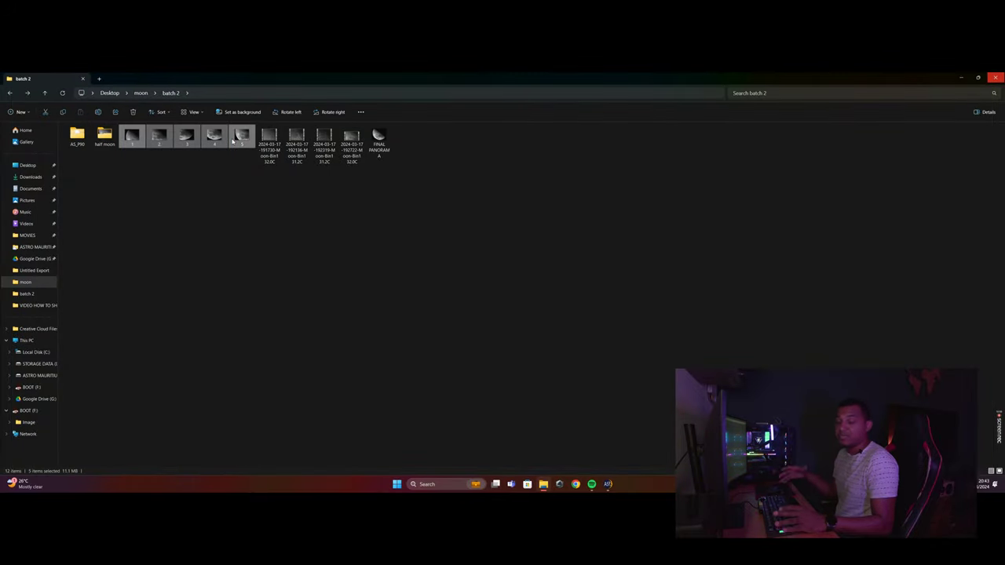
click(296, 225)
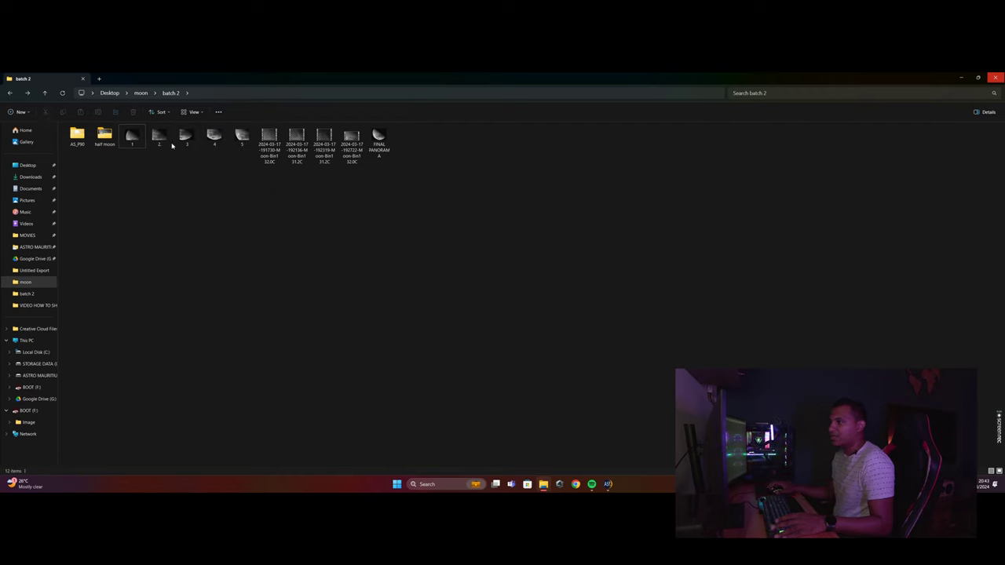
- Play the first Moon recording in the half moon folder in a maximised window, close it and return to batch 2
click(103, 134)
double_click(103, 133)
click(122, 149)
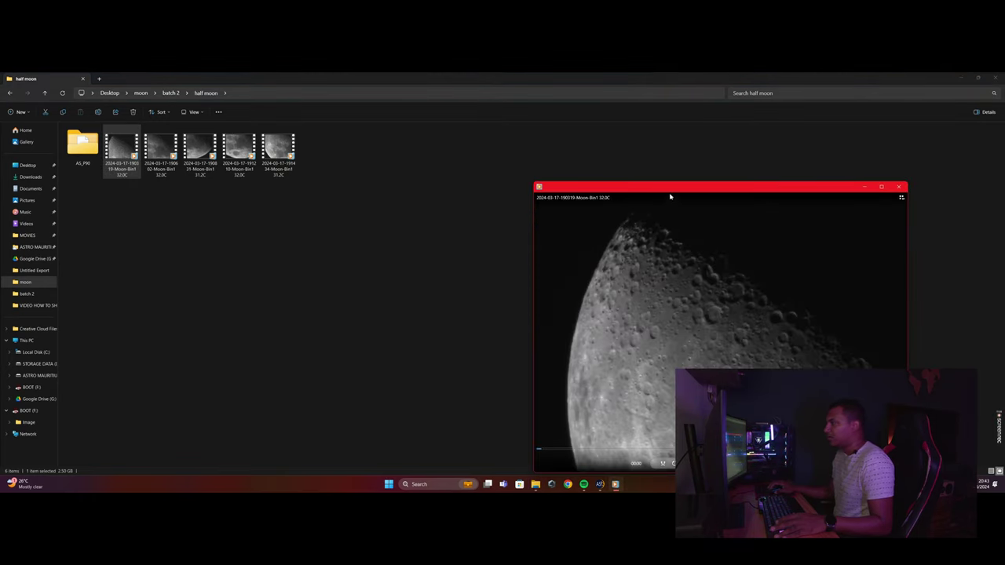
drag(671, 193, 518, 79)
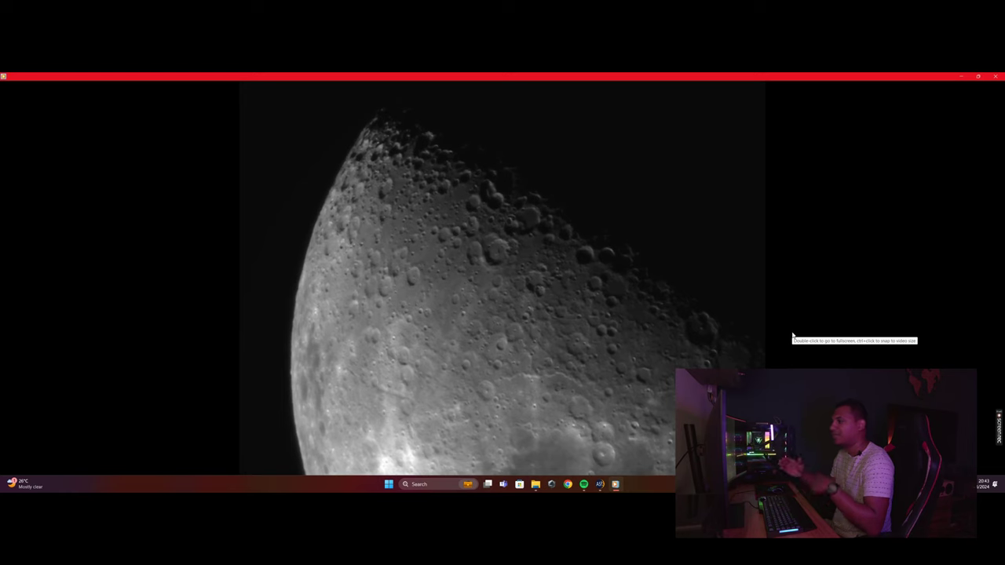
mouse_move(456, 332)
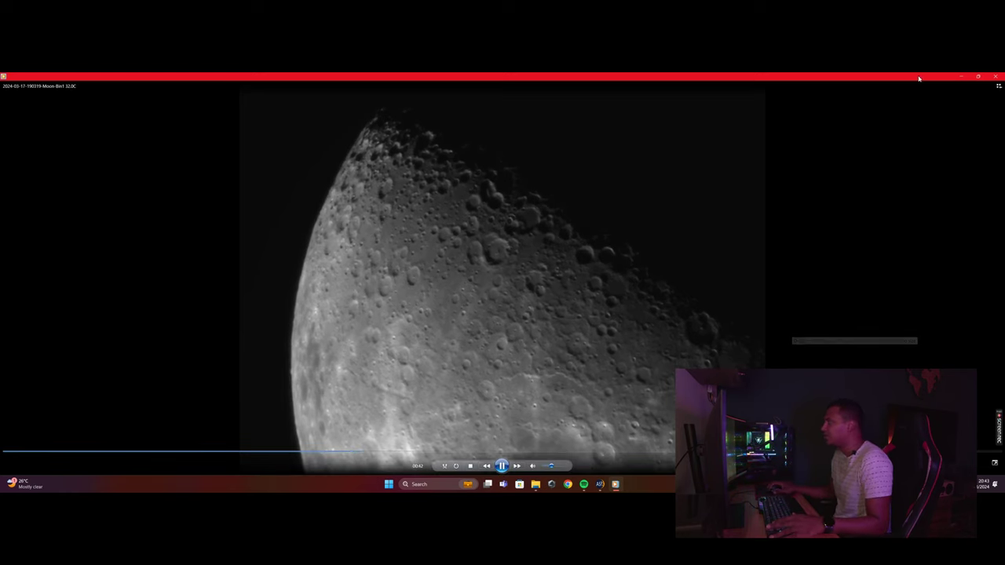
click(995, 77)
click(9, 92)
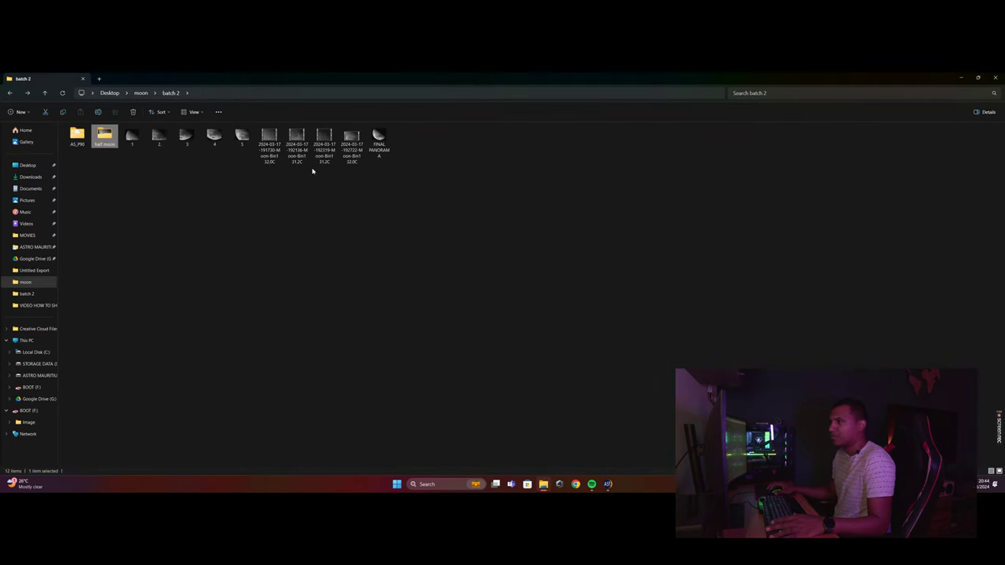
- View stacked image 1 to compare it with its recording, and select images 1 to 5 in the folder
double_click(135, 137)
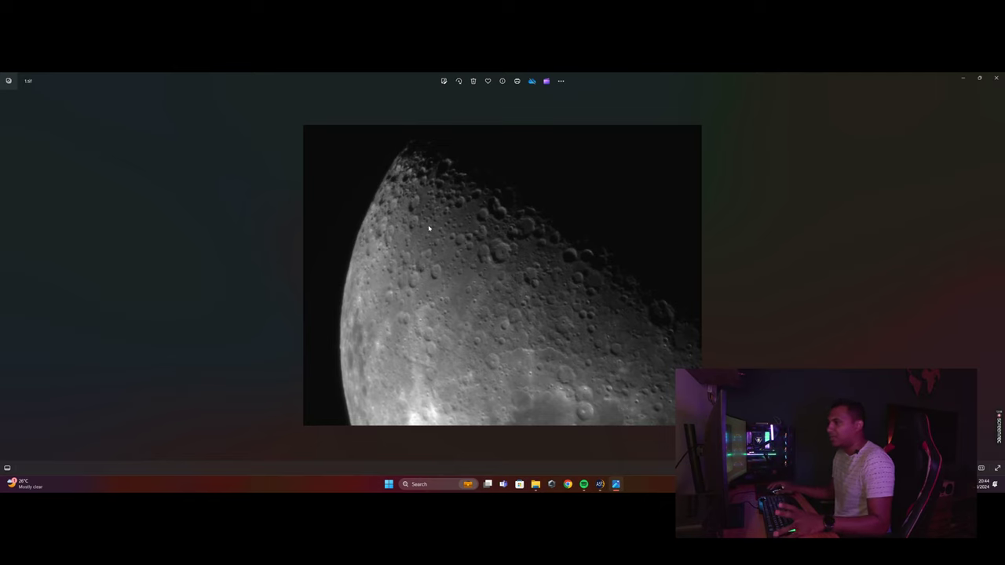
click(996, 78)
drag(122, 159, 242, 141)
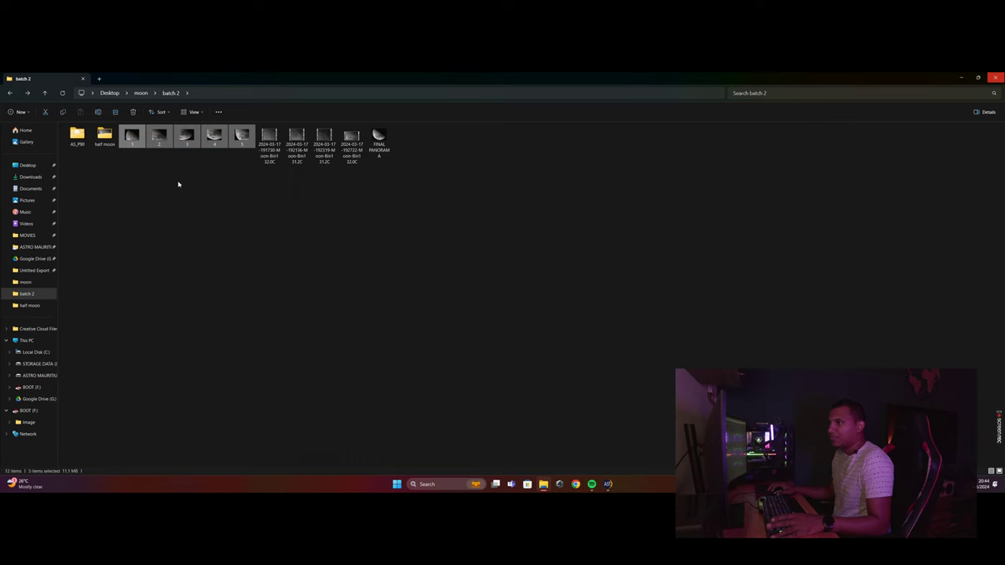
- Close AutoStakkert and switch to Photoshop, discarding the sample landscape document
double_click(253, 75)
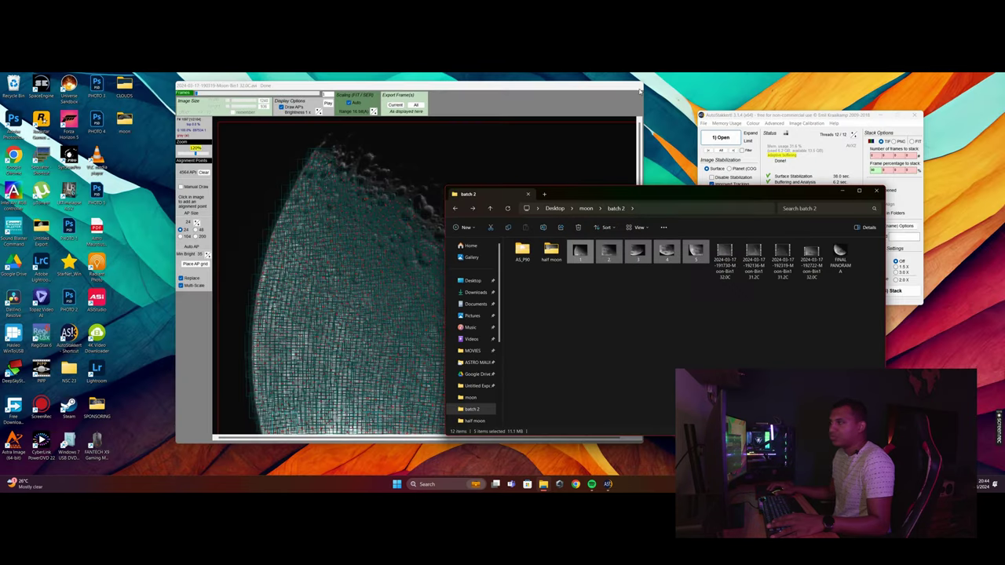
click(893, 127)
click(916, 114)
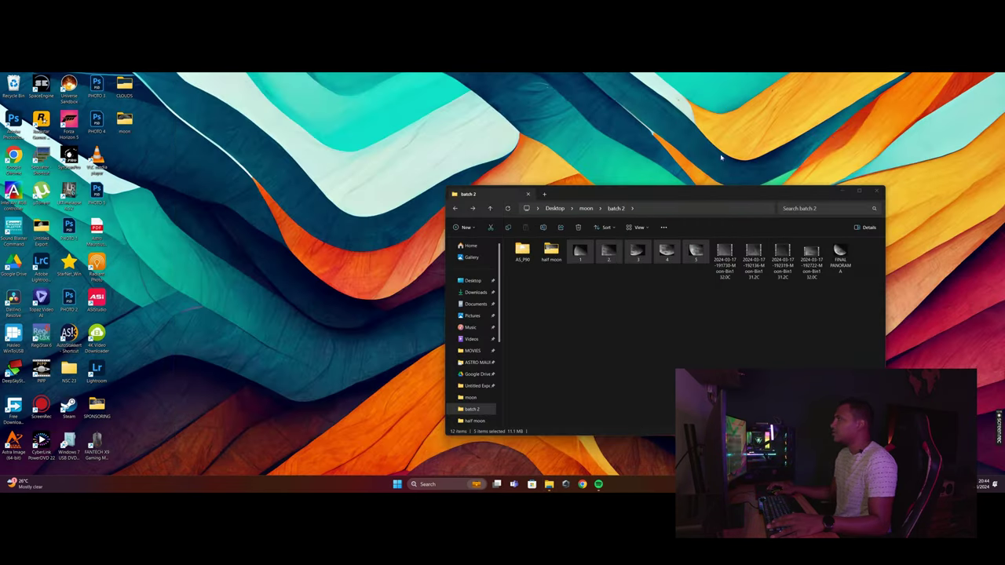
double_click(14, 117)
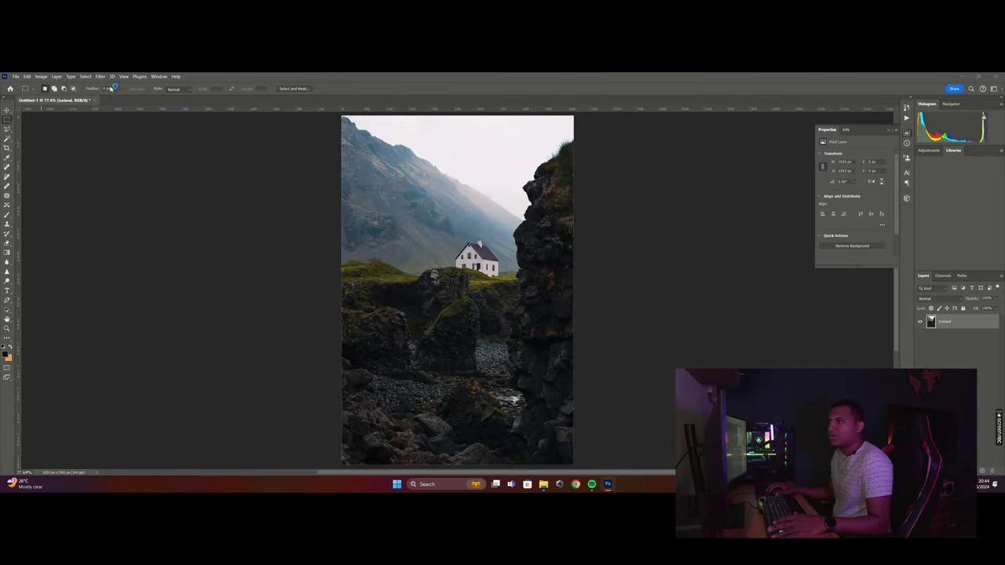
click(515, 226)
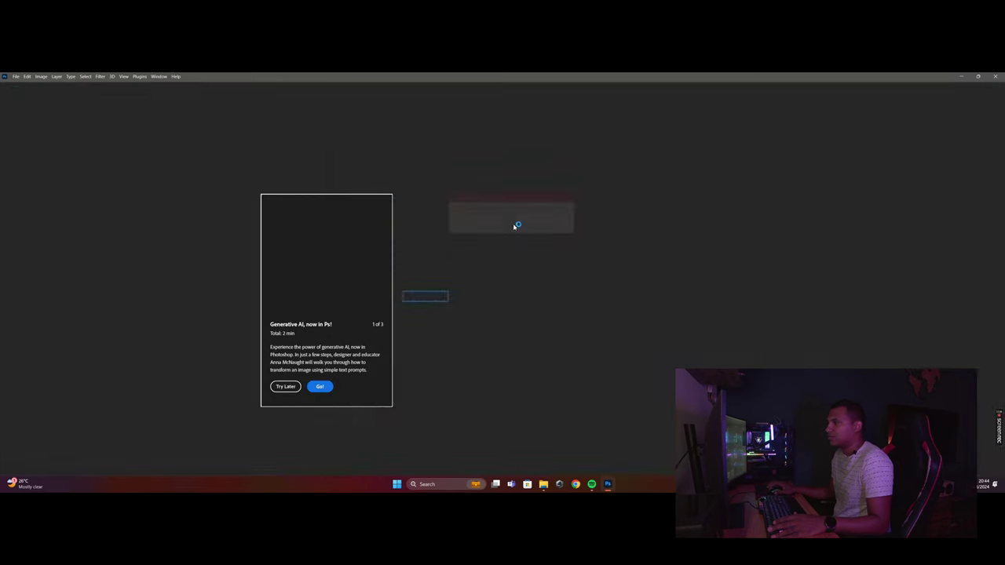
- Run Photomerge on stacked images 1 to 5 from the batch 2 folder with Auto layout and Blend Images Together
click(16, 76)
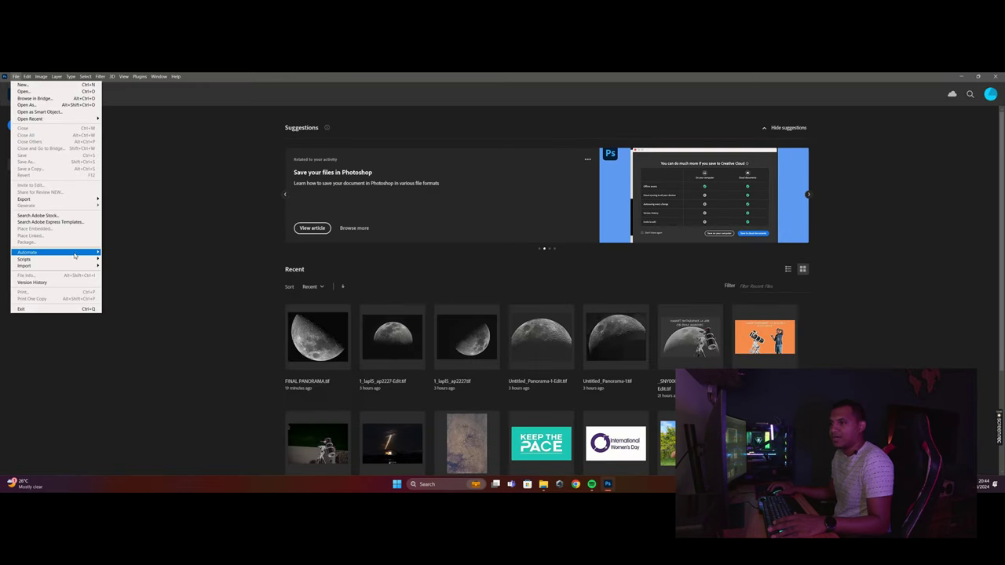
click(150, 322)
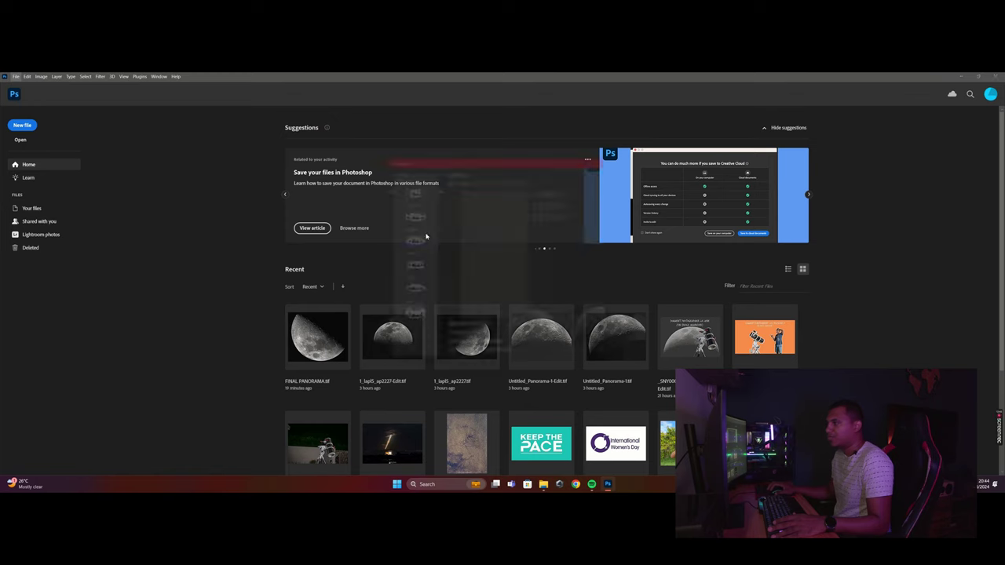
click(558, 186)
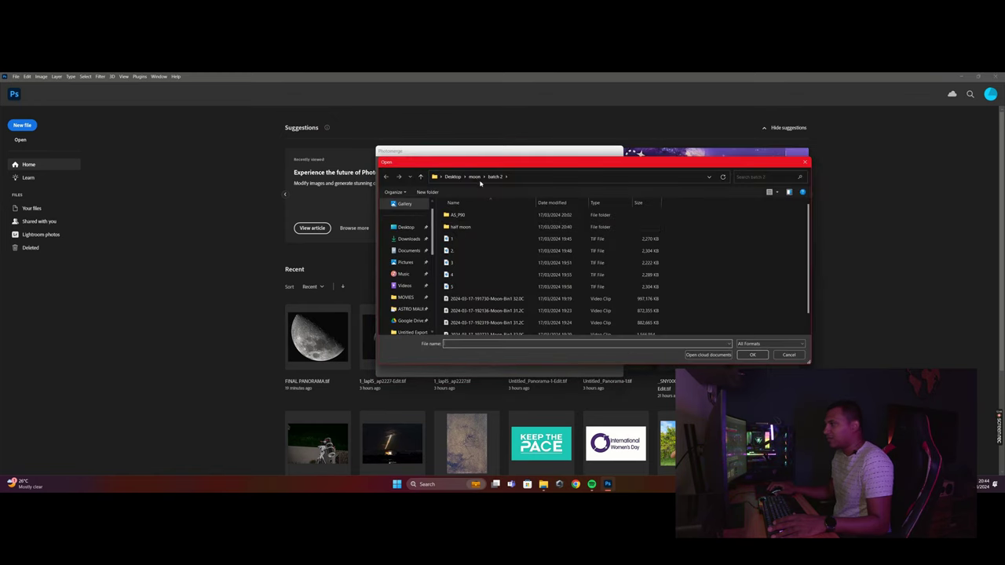
click(493, 239)
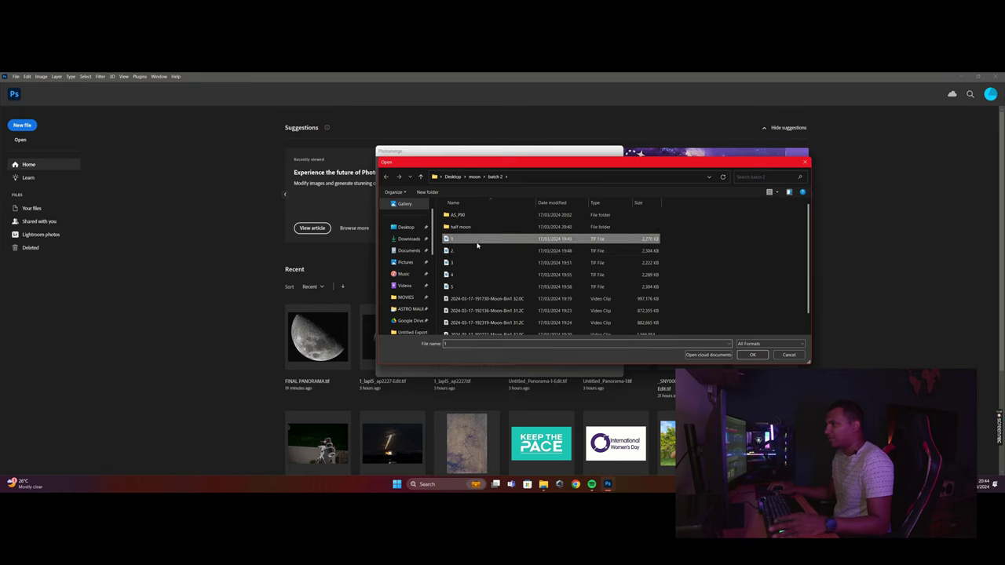
shift+click(484, 288)
click(752, 355)
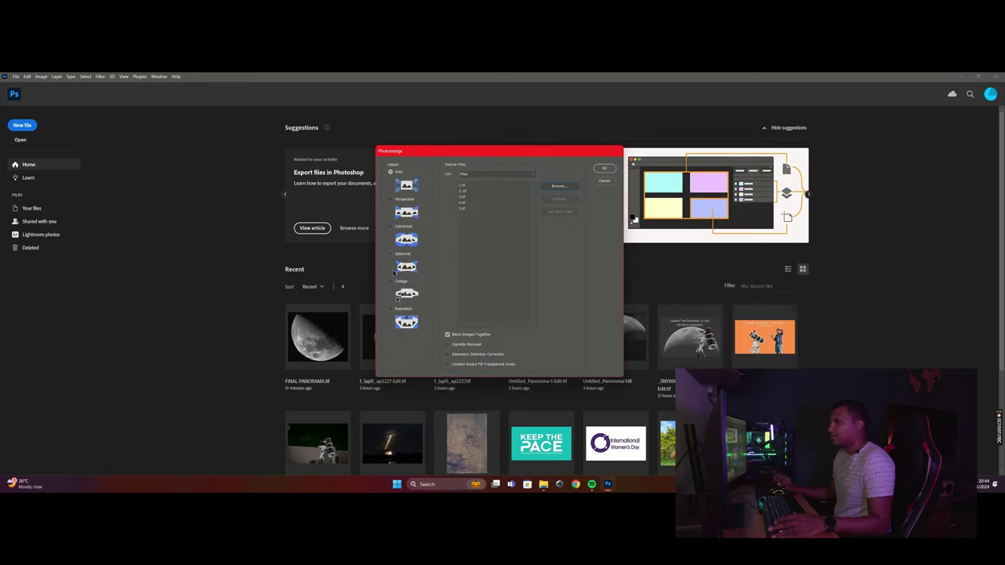
click(602, 167)
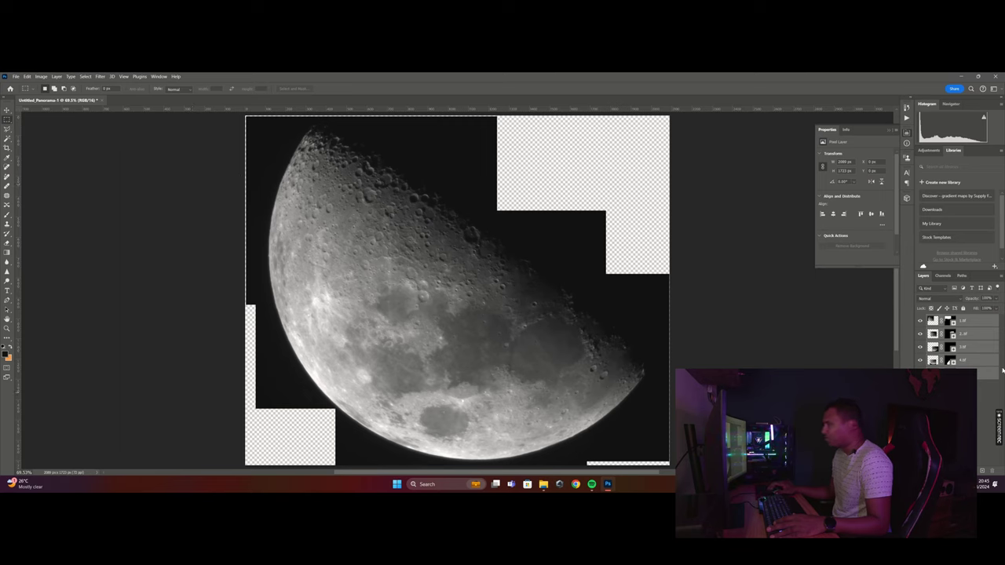
- Hide the panorama layers below layer 1 and show them again one by one to examine each section's contribution
click(920, 335)
click(921, 347)
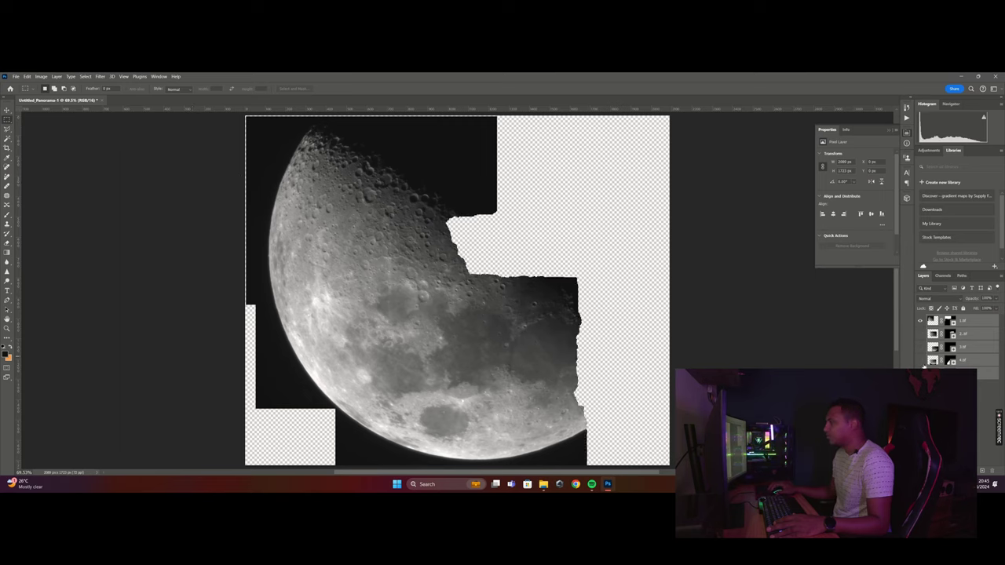
click(920, 360)
click(920, 373)
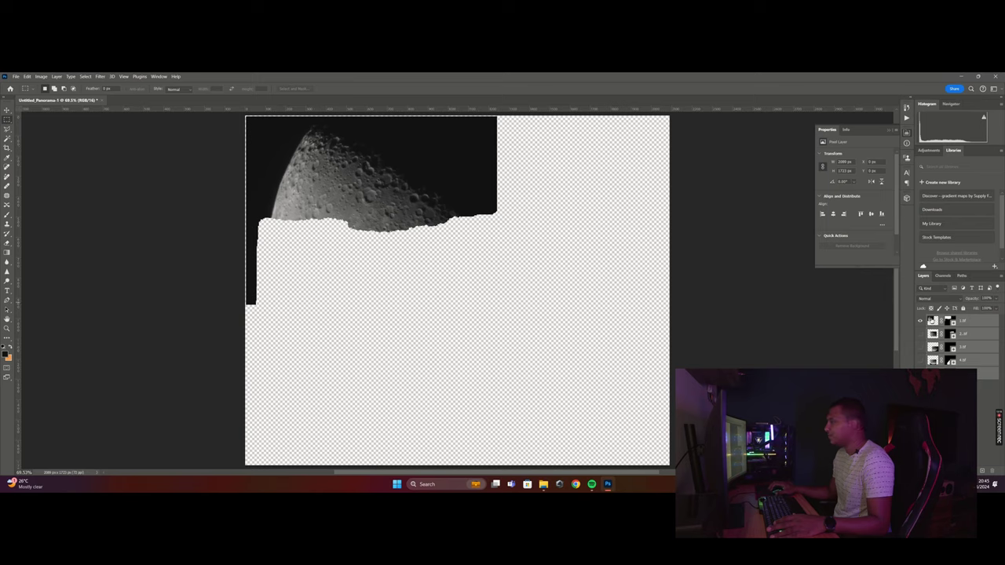
click(921, 334)
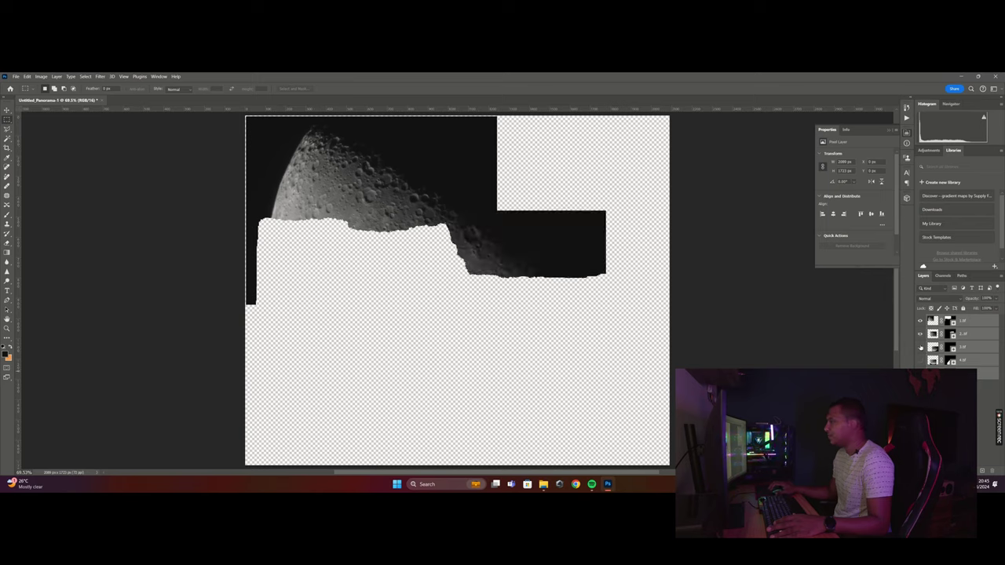
click(920, 346)
click(922, 360)
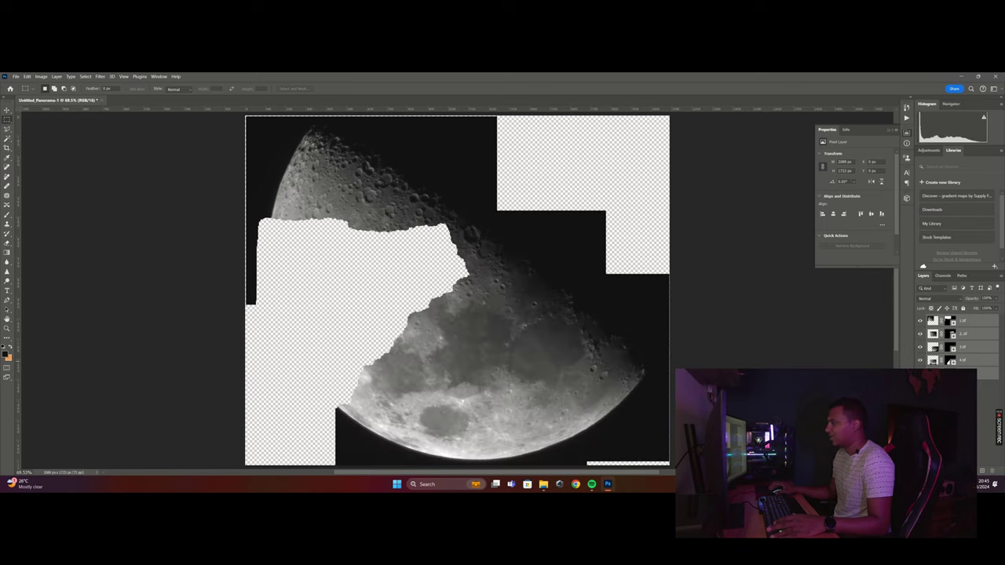
- Inspect the merged Moon panorama up close for seams and crater detail, and view it as a whole again
key(z)
drag(384, 261, 377, 353)
drag(355, 217, 332, 224)
drag(384, 297, 314, 133)
drag(413, 382, 337, 242)
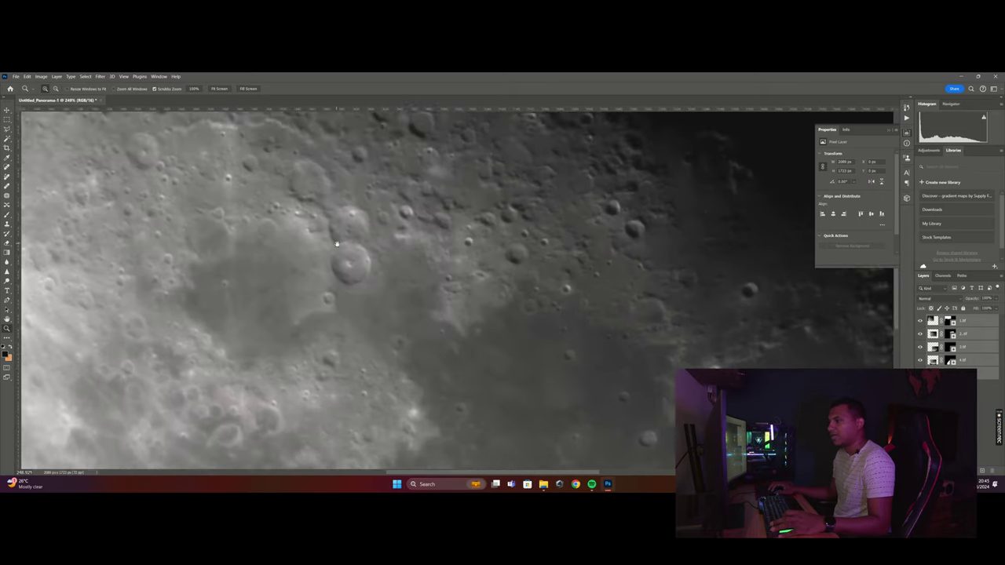
drag(408, 336, 300, 228)
drag(540, 307, 403, 227)
drag(671, 319, 605, 377)
drag(651, 344, 702, 278)
drag(545, 234, 488, 267)
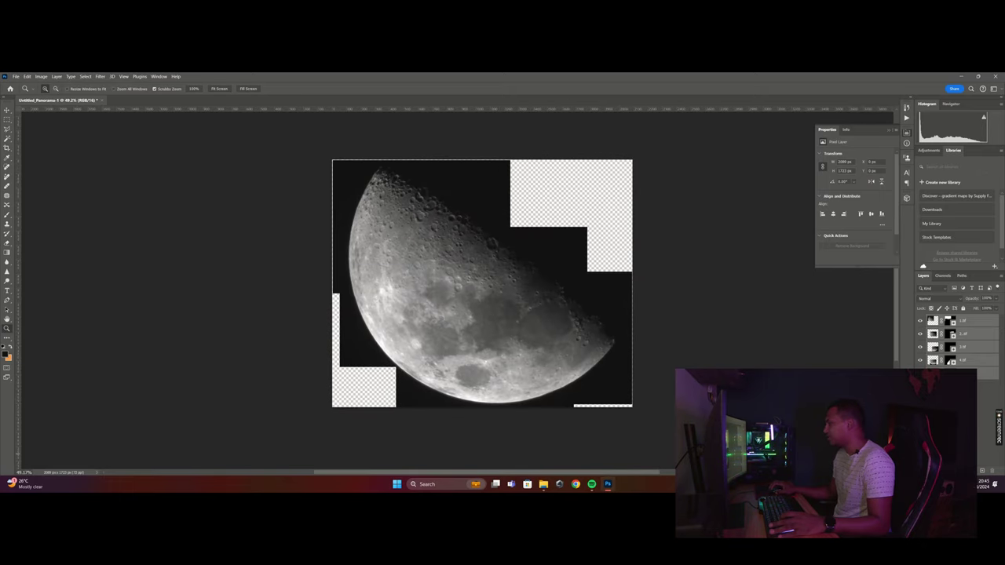
- Add a new layer and set the foreground colour to near-black #0b0b0b for the Brush tool
click(981, 469)
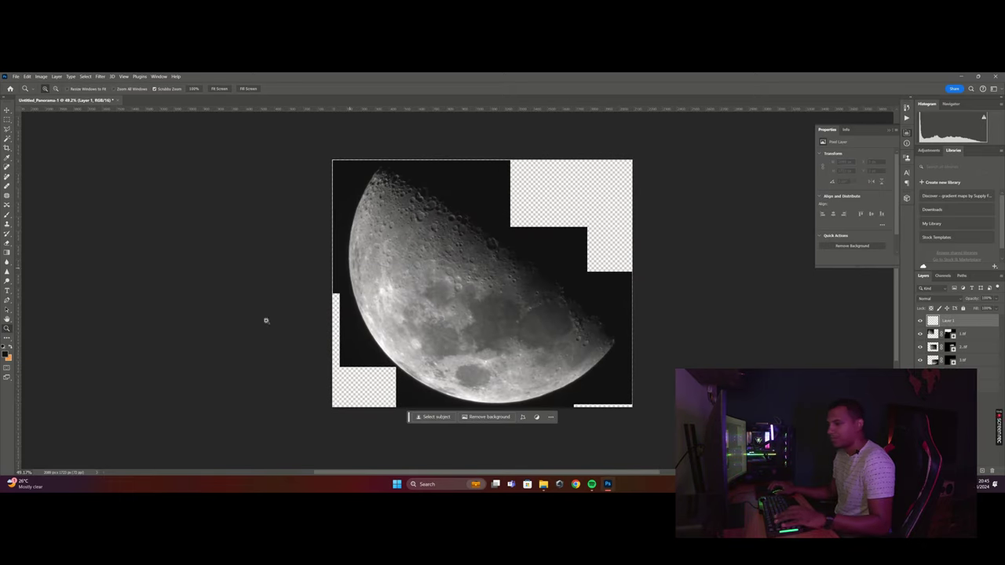
click(5, 354)
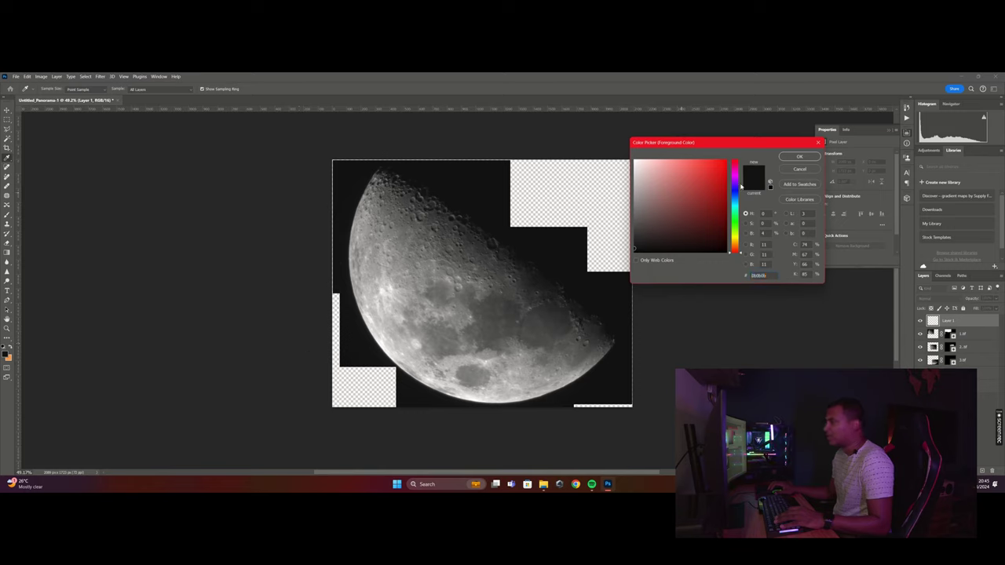
key(Return)
key(z)
key(b)
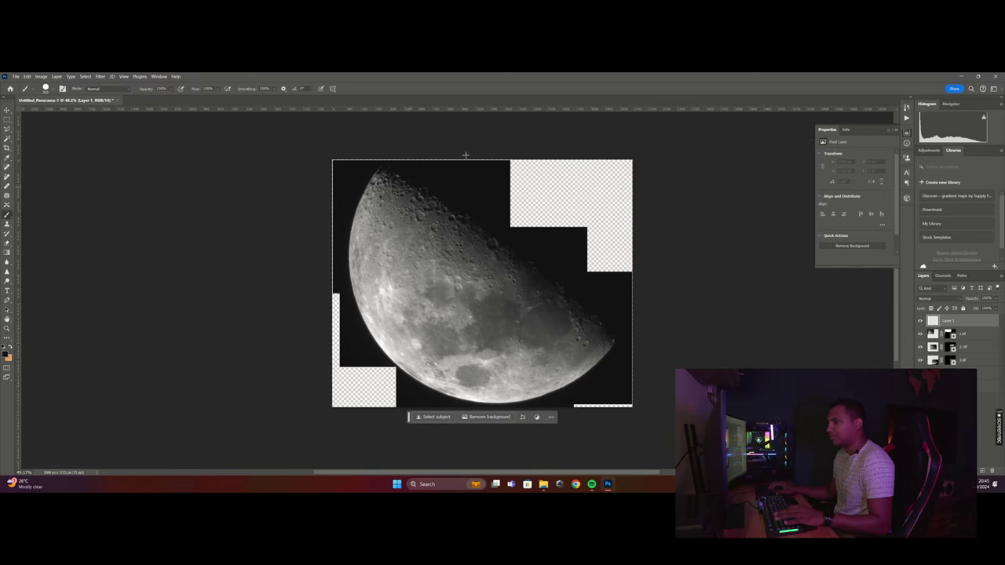
- Paint the new layer near-black around the Moon with a large brush, covering all transparent areas of the canvas
mouse_move(466, 155)
mouse_down()
mouse_move(532, 227)
mouse_move(536, 220)
mouse_up()
mouse_move(597, 236)
mouse_down()
mouse_move(601, 197)
mouse_move(547, 154)
mouse_up()
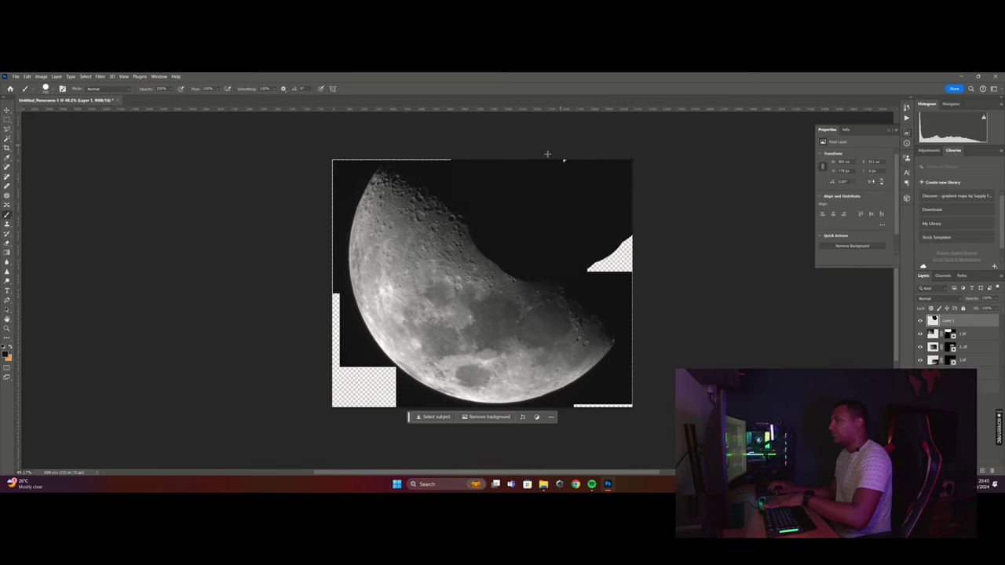
mouse_move(616, 302)
mouse_down()
mouse_move(619, 319)
mouse_move(301, 159)
mouse_move(280, 164)
mouse_up()
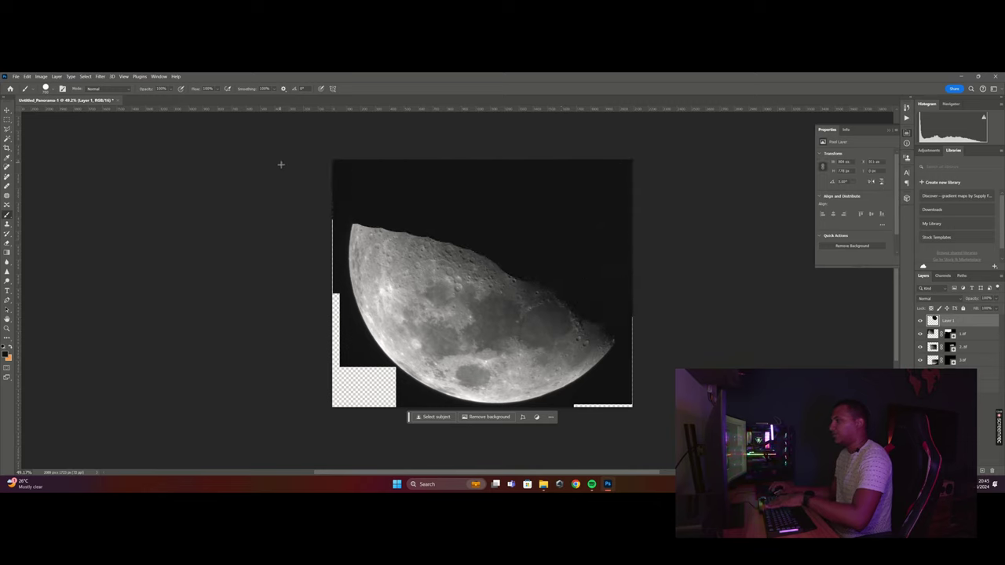
mouse_move(332, 278)
mouse_down()
mouse_move(373, 333)
mouse_move(369, 393)
mouse_move(550, 381)
mouse_up()
mouse_move(637, 422)
mouse_down()
mouse_move(634, 307)
mouse_move(632, 388)
mouse_up()
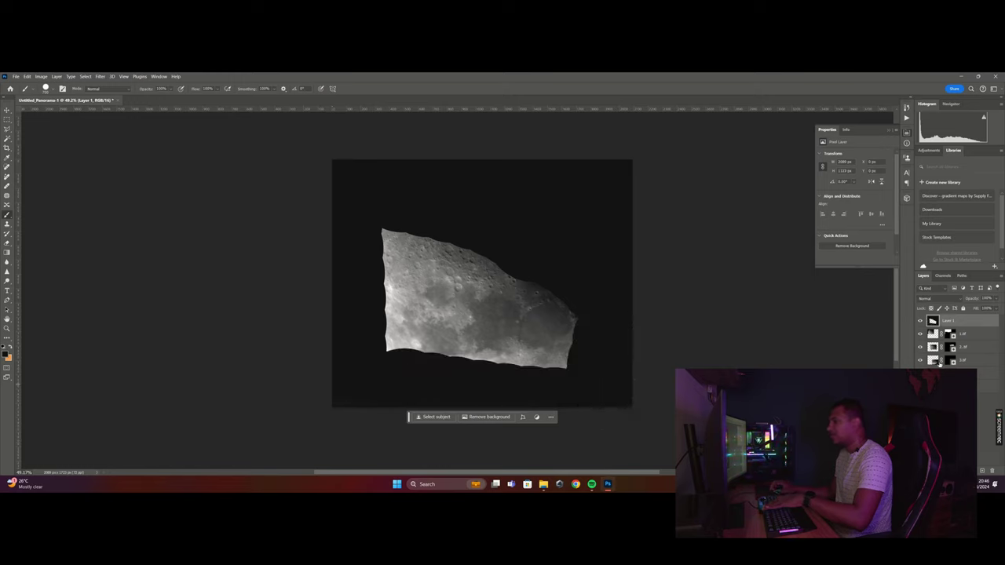
- Move the painted black layer beneath all the Moon section layers and merge all layers into one
click(921, 321)
click(920, 321)
click(921, 322)
click(920, 322)
drag(952, 322, 954, 388)
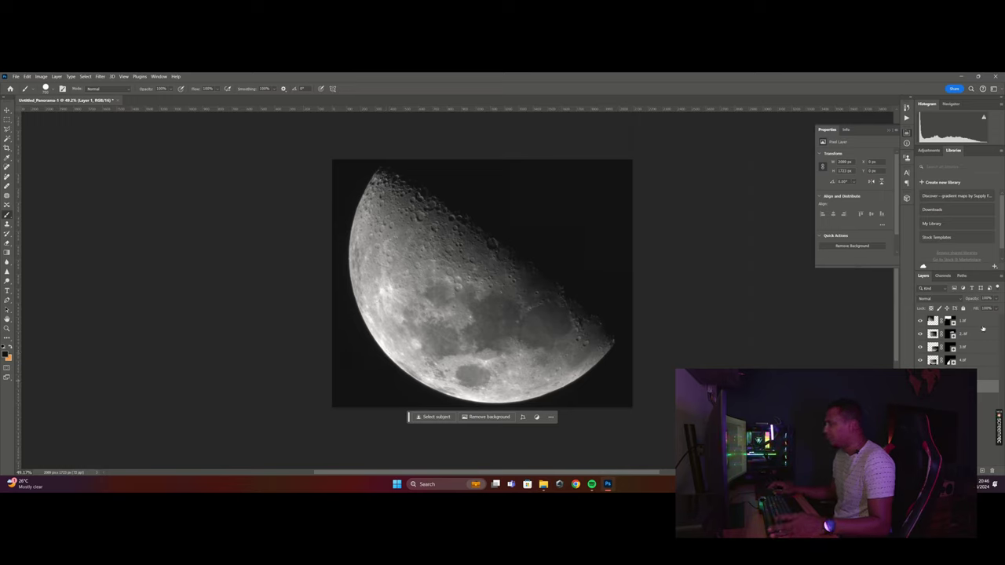
right_click(978, 329)
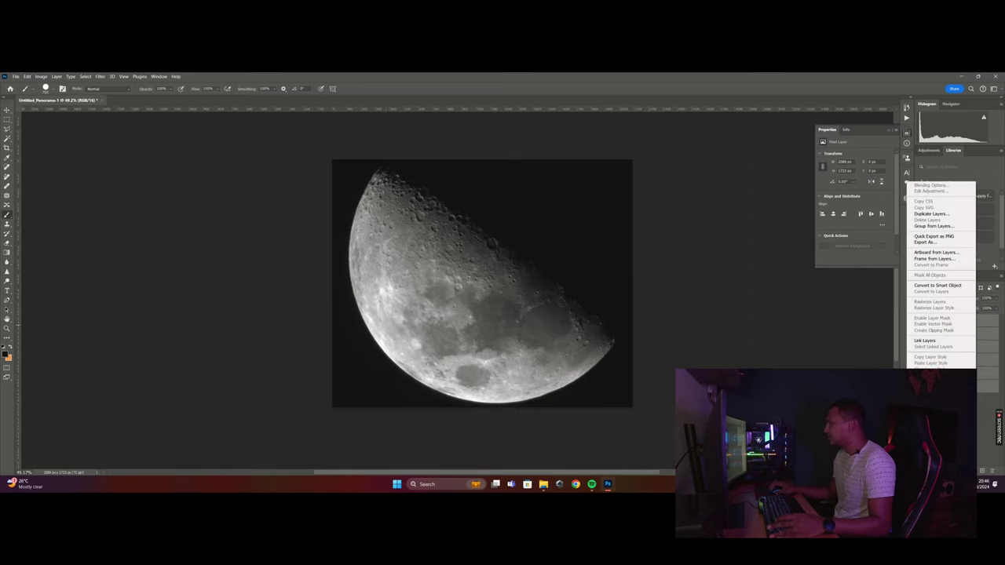
click(929, 406)
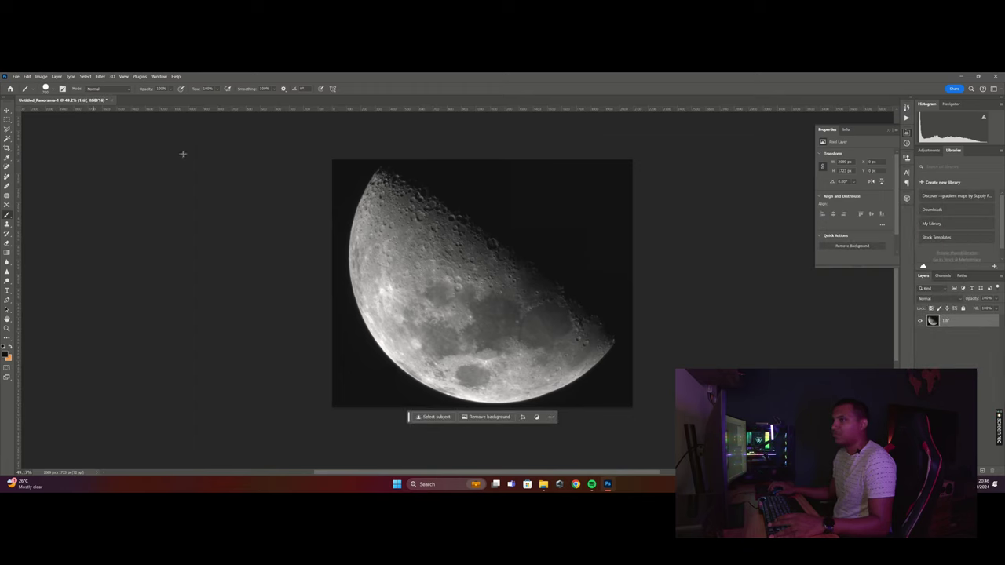
- Review the separate stacked Moon section images in the batch 2 folder and compare them with the merged panorama up close in Photoshop
click(543, 484)
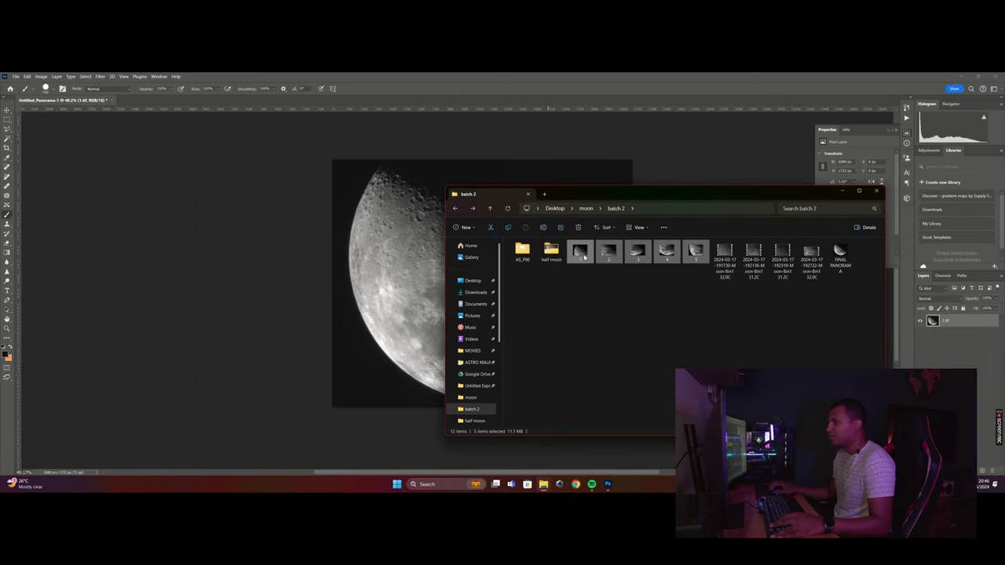
double_click(549, 252)
key(Right)
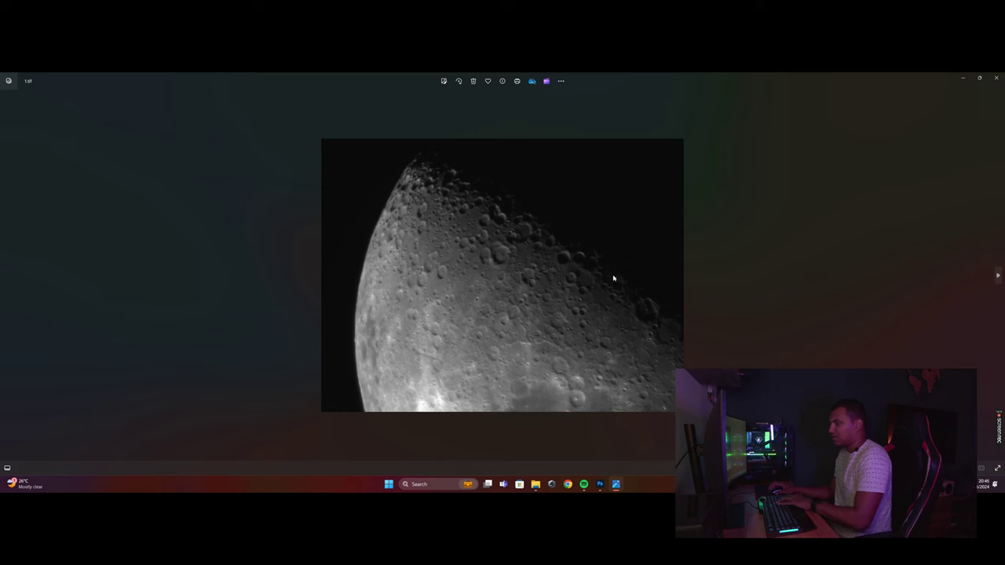
key(Right)
key(Right)
click(1002, 78)
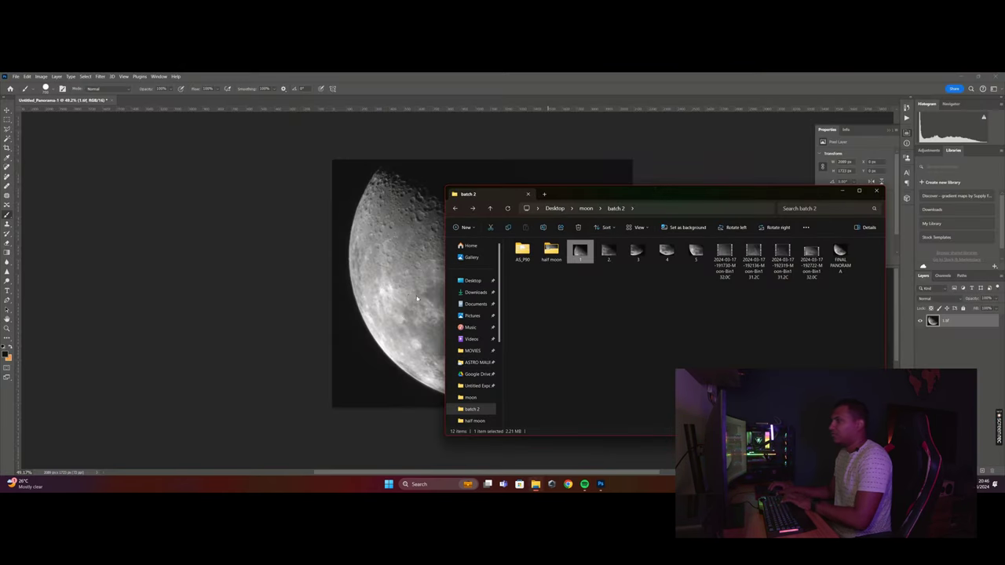
click(449, 131)
key(z)
mouse_move(438, 255)
mouse_down()
mouse_move(485, 255)
mouse_move(435, 250)
mouse_up()
scroll(434, 250, up, 2)
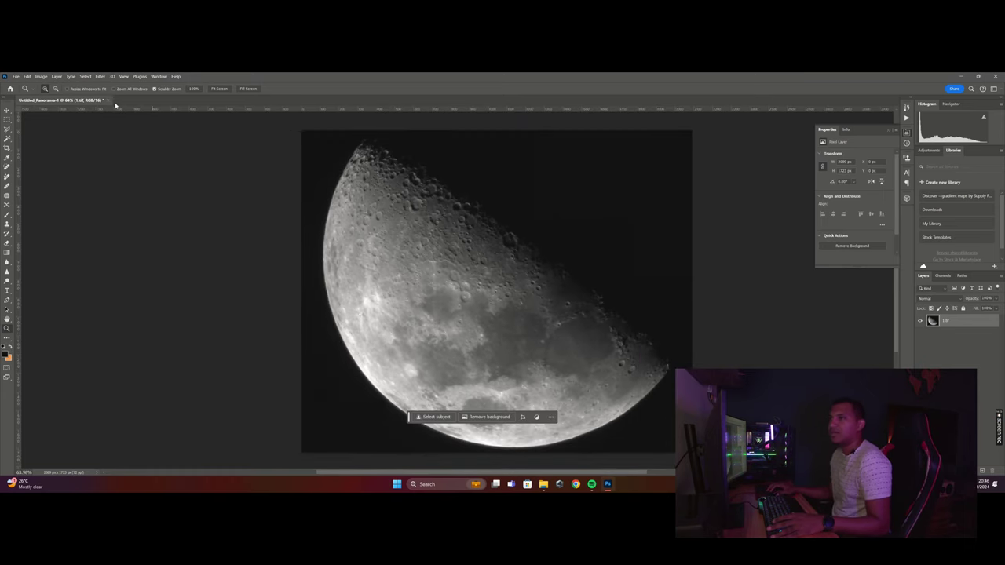
scroll(430, 230, up, 2)
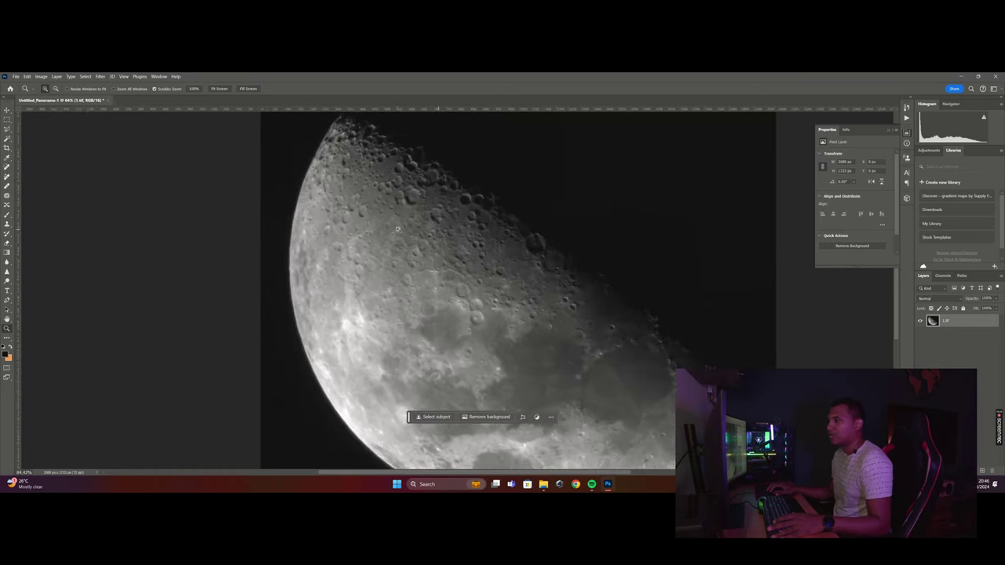
- Enlarge the Moon panorama to a width of 3000 pixels, resampling with Preserve Details 2.0
click(42, 77)
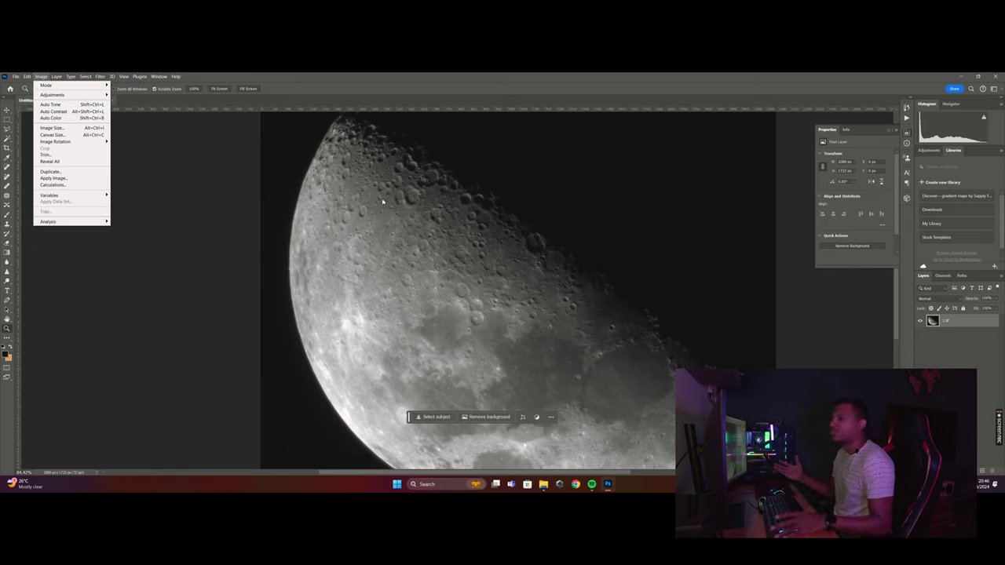
click(72, 128)
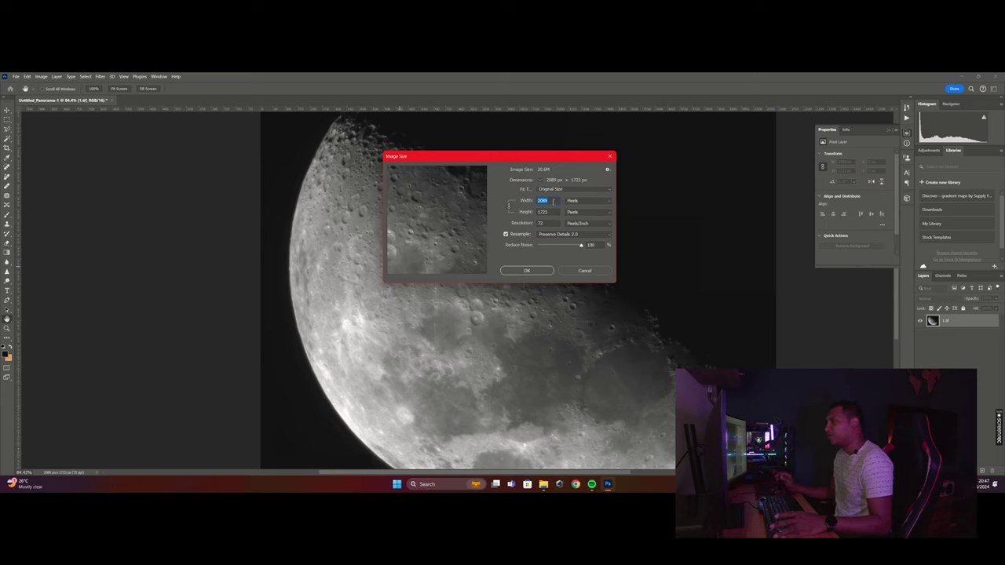
key(Tab)
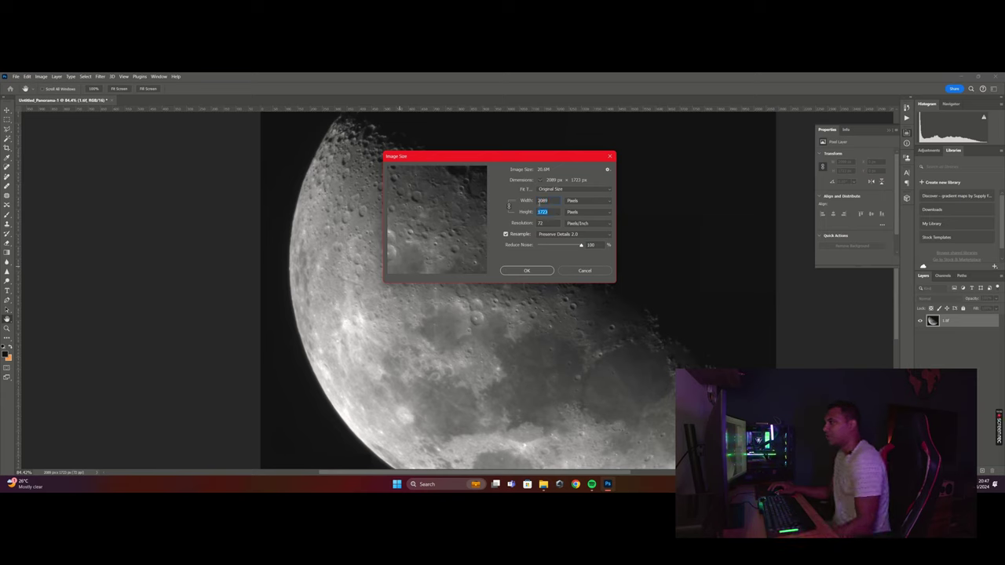
click(549, 200)
click(585, 237)
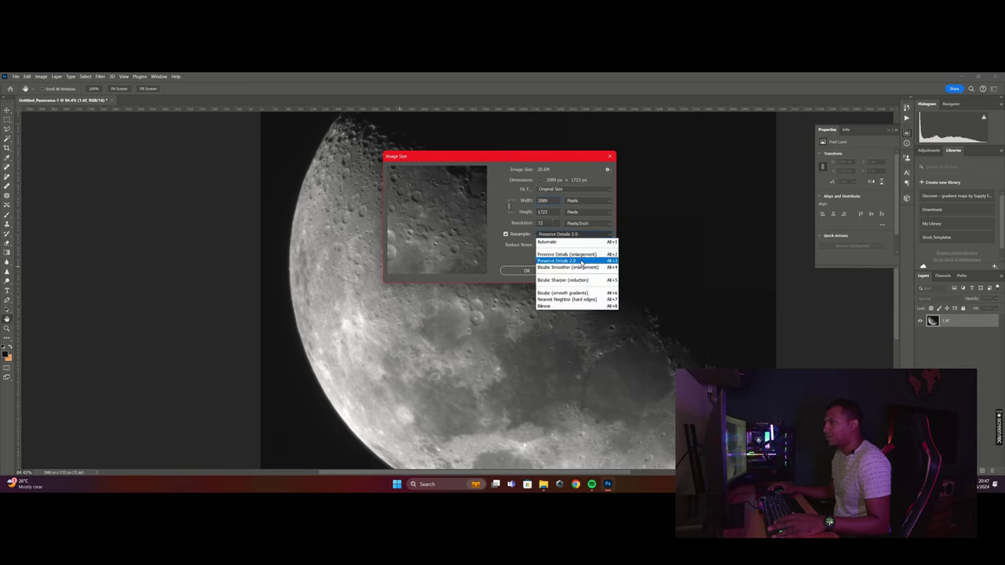
click(581, 262)
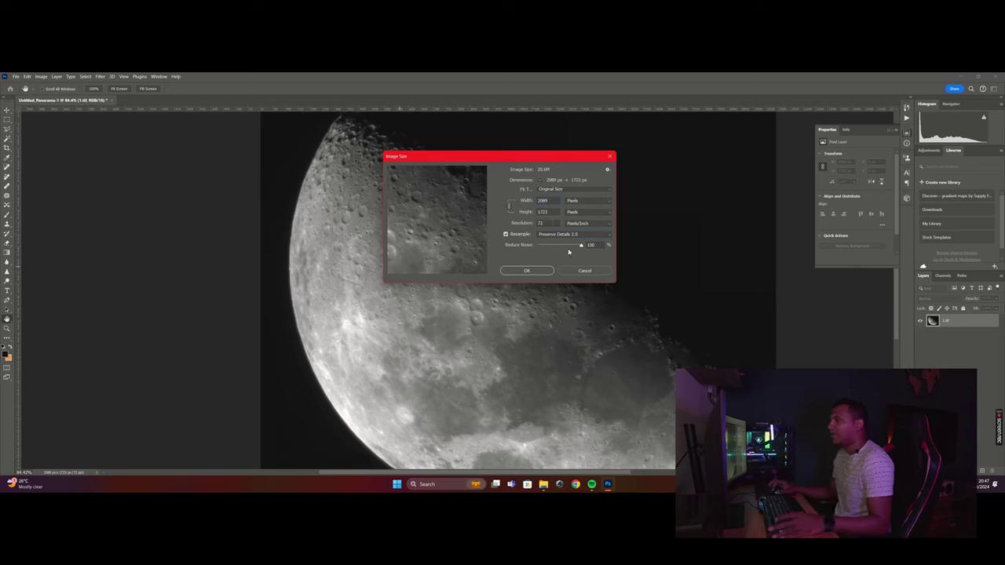
drag(551, 201, 485, 188)
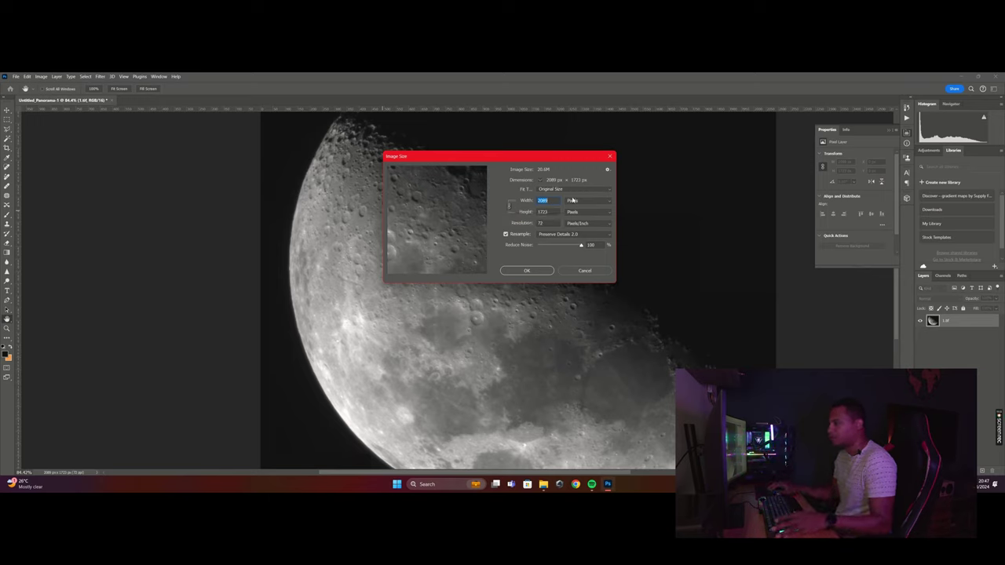
text(3000)
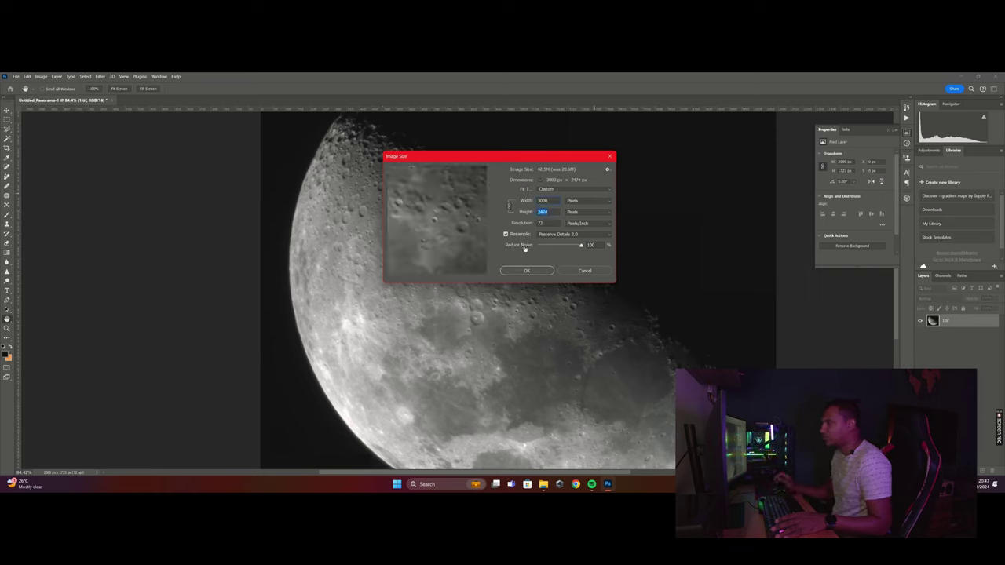
click(535, 270)
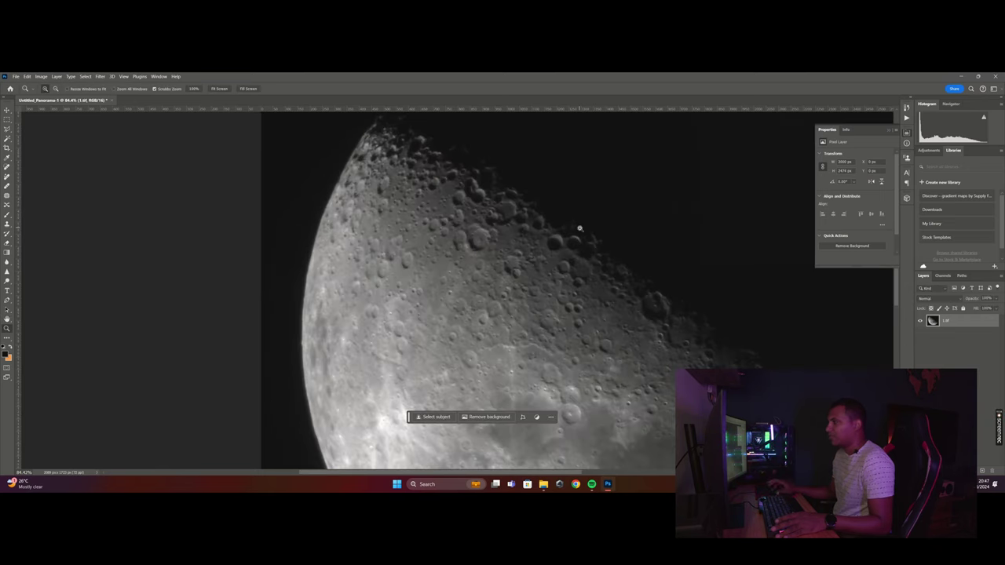
- Check the sharpness of the enlarged Moon's crater fields, both up close and in the full view
drag(602, 257, 509, 195)
drag(415, 234, 490, 241)
scroll(490, 241, down, 5)
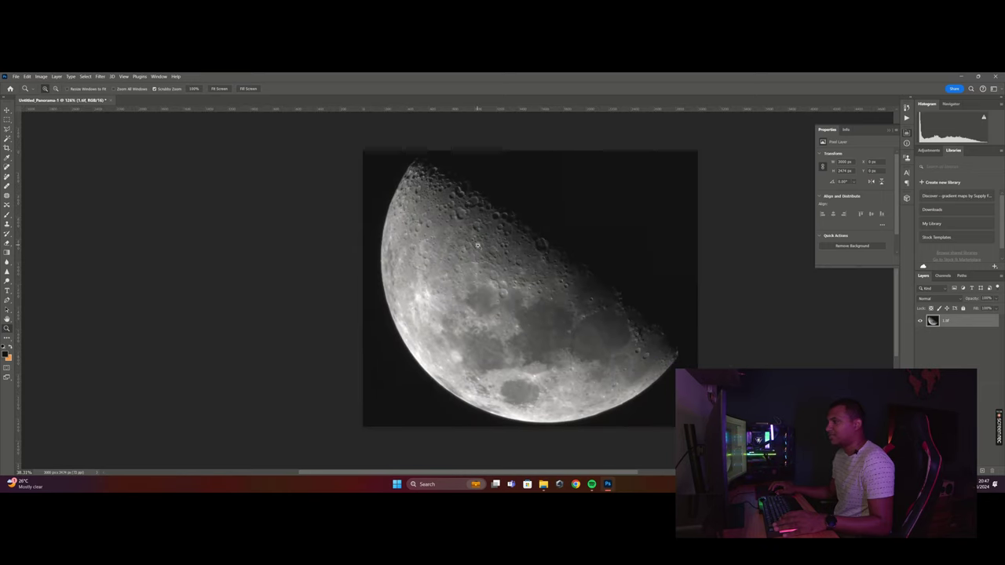
scroll(472, 255, up, 6)
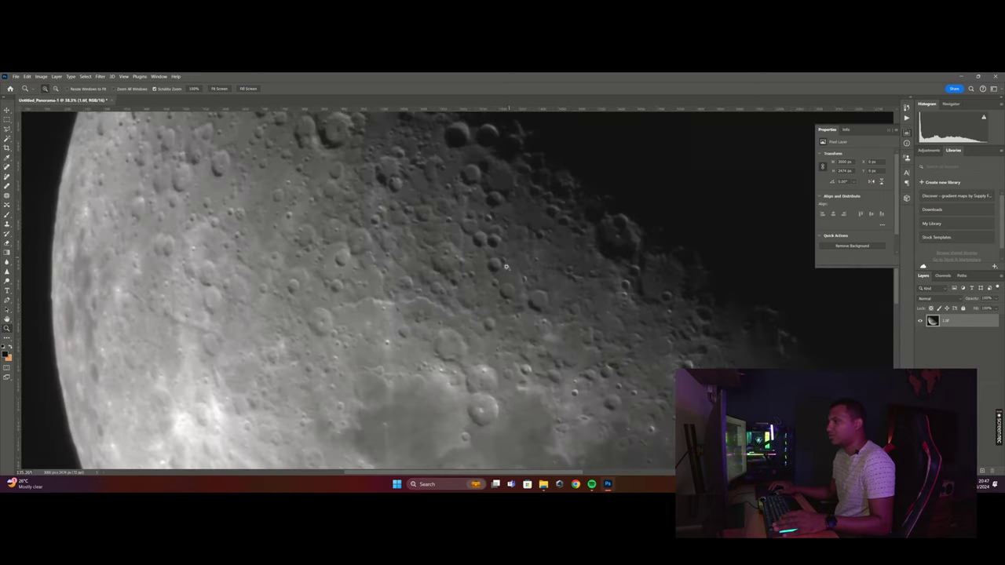
scroll(454, 271, up, 4)
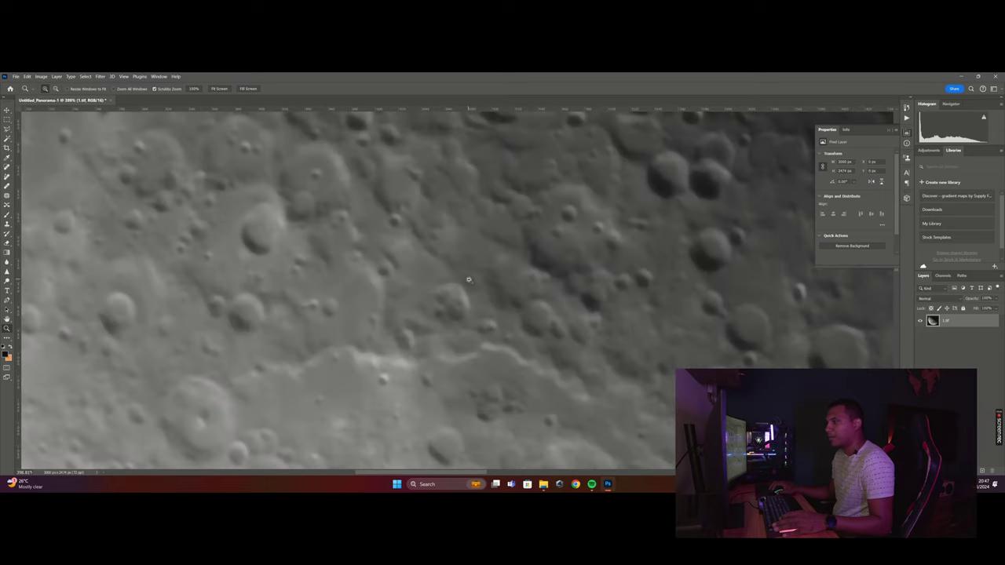
scroll(460, 281, down, 8)
scroll(500, 322, up, 3)
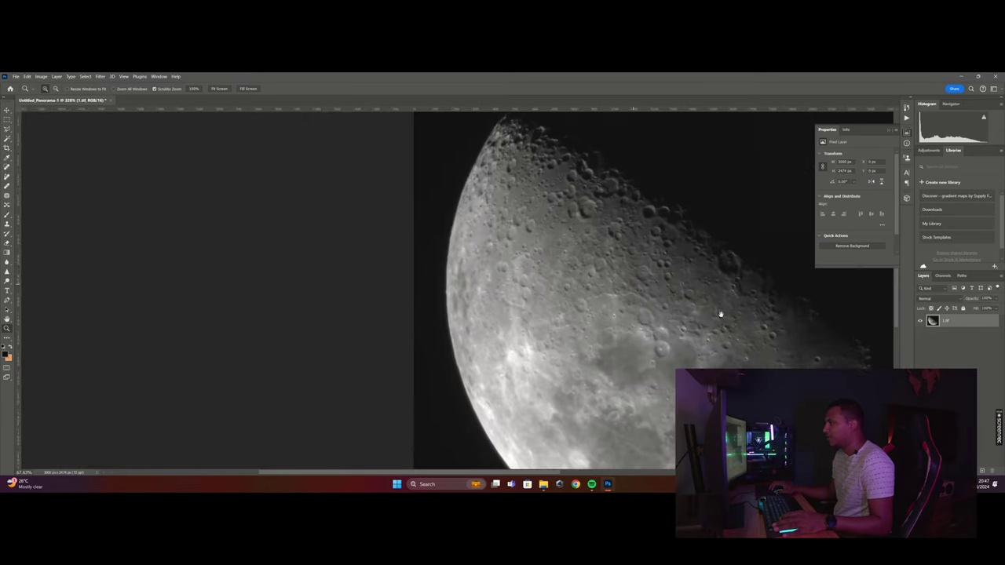
- Examine the dark mare, the rugged terminator beside it and the neighbouring bright terrain for fine detail
scroll(500, 322, up, 5)
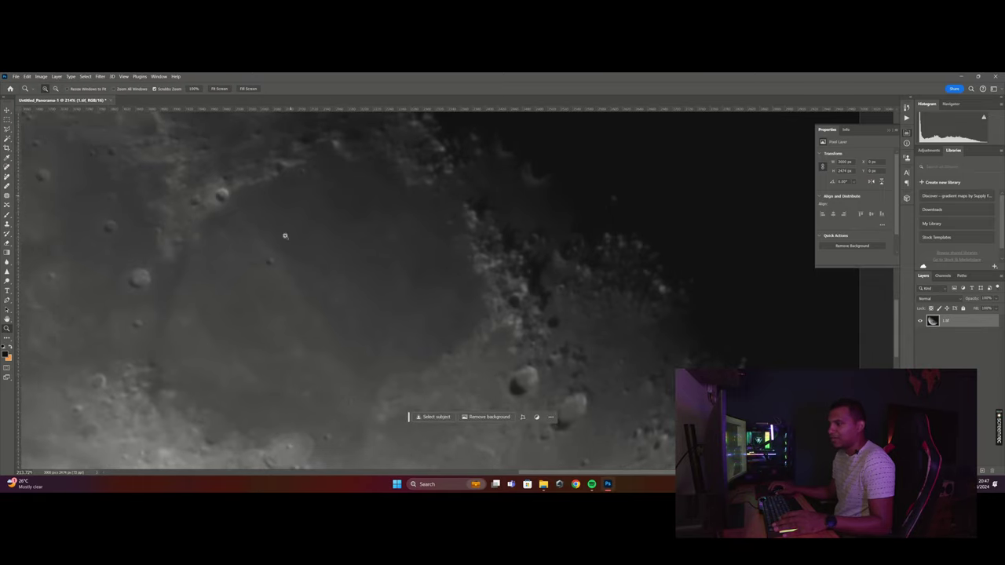
drag(385, 263, 364, 279)
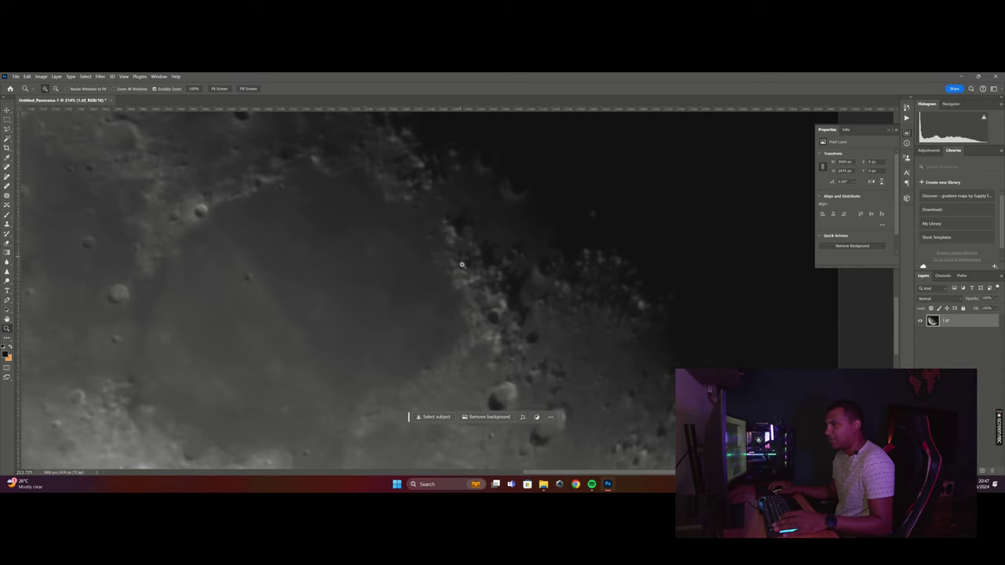
drag(432, 205, 458, 225)
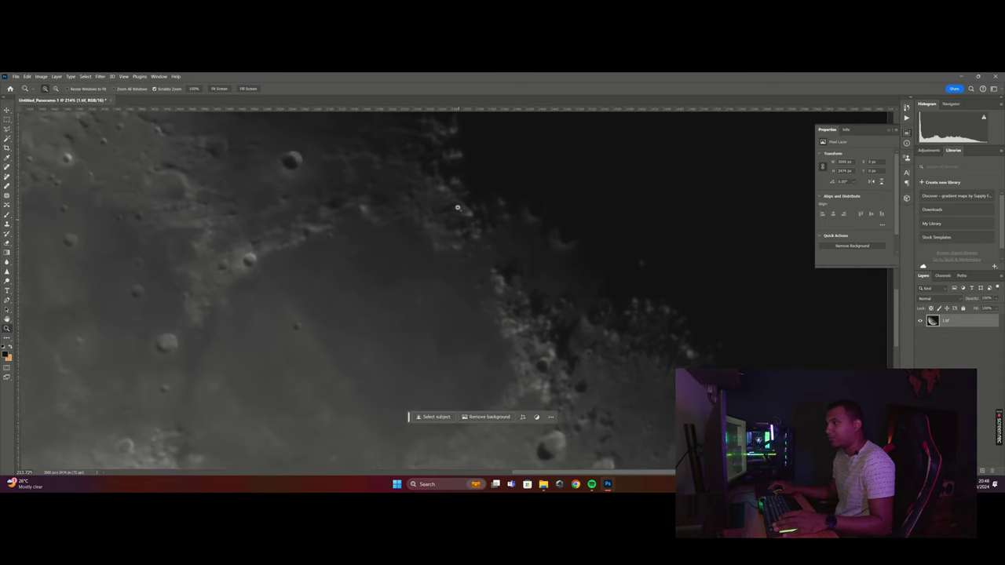
drag(488, 300, 445, 269)
drag(504, 330, 469, 306)
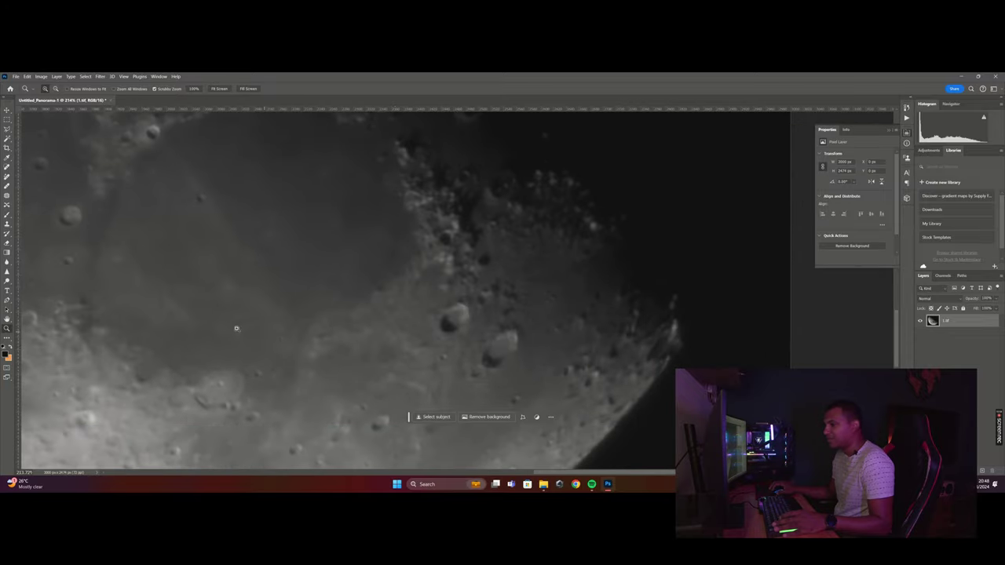
drag(235, 328, 374, 262)
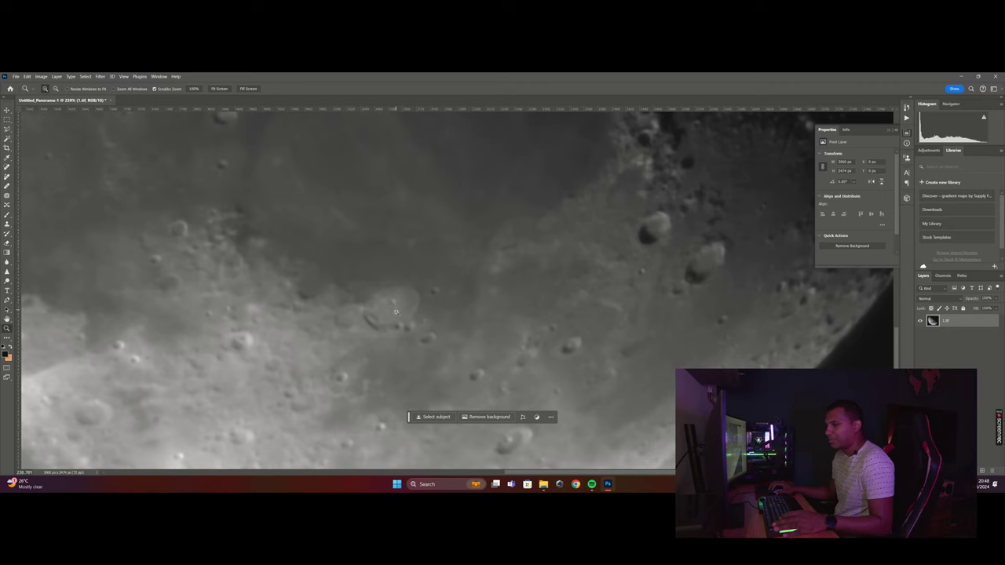
drag(399, 311, 424, 332)
drag(194, 146, 417, 301)
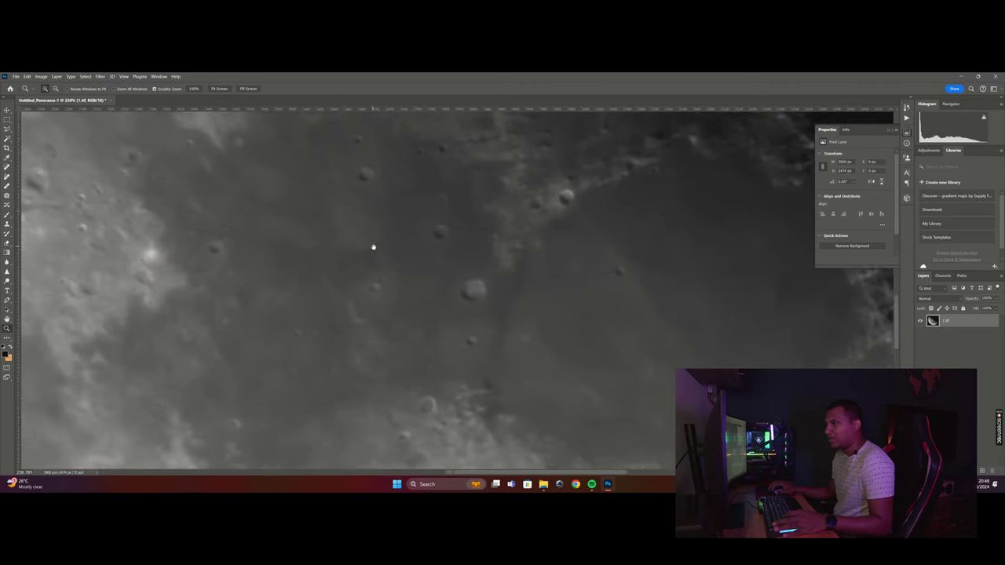
- Examine the craters from the dark plains up to the shadow line, and view the whole Moon again
drag(340, 211, 375, 249)
drag(420, 224, 592, 261)
drag(385, 197, 509, 282)
drag(331, 176, 379, 325)
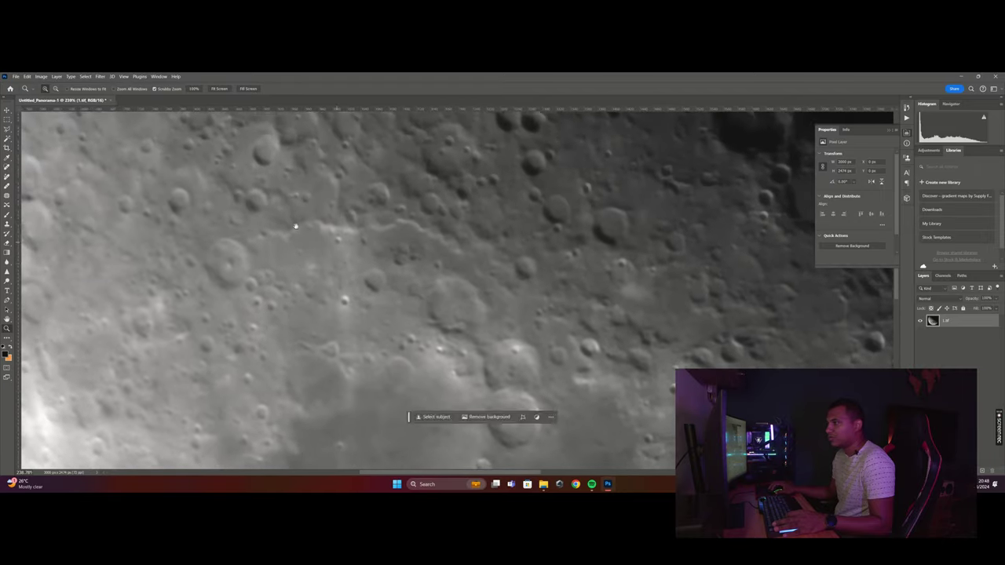
drag(296, 227, 371, 261)
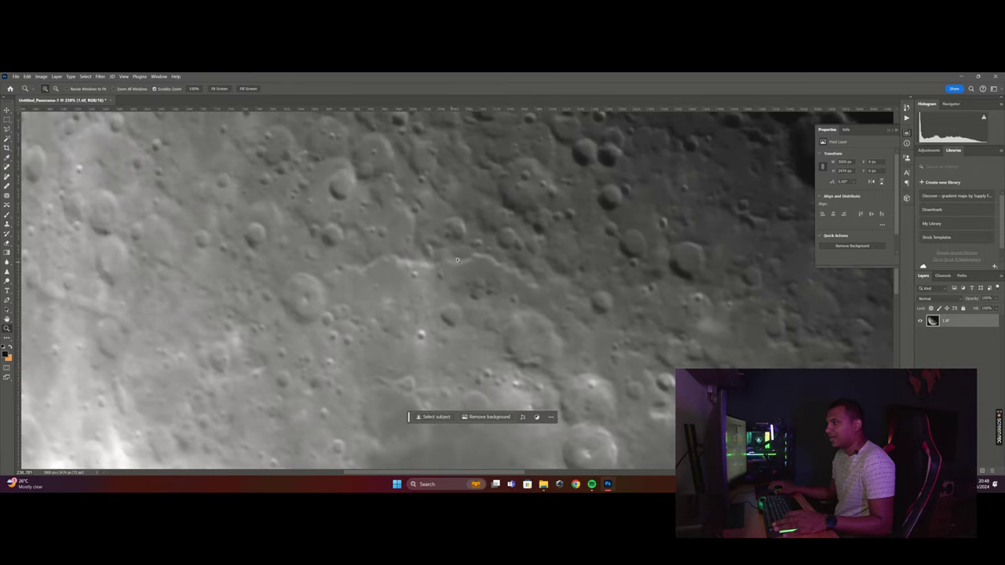
drag(279, 256, 462, 287)
drag(189, 203, 197, 320)
drag(392, 196, 376, 247)
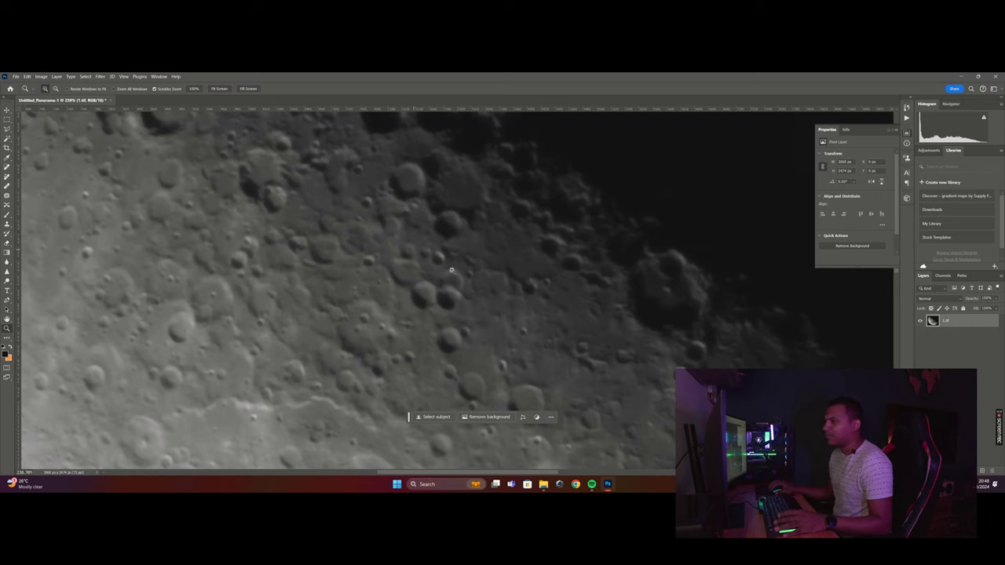
drag(519, 289, 465, 289)
drag(497, 319, 425, 298)
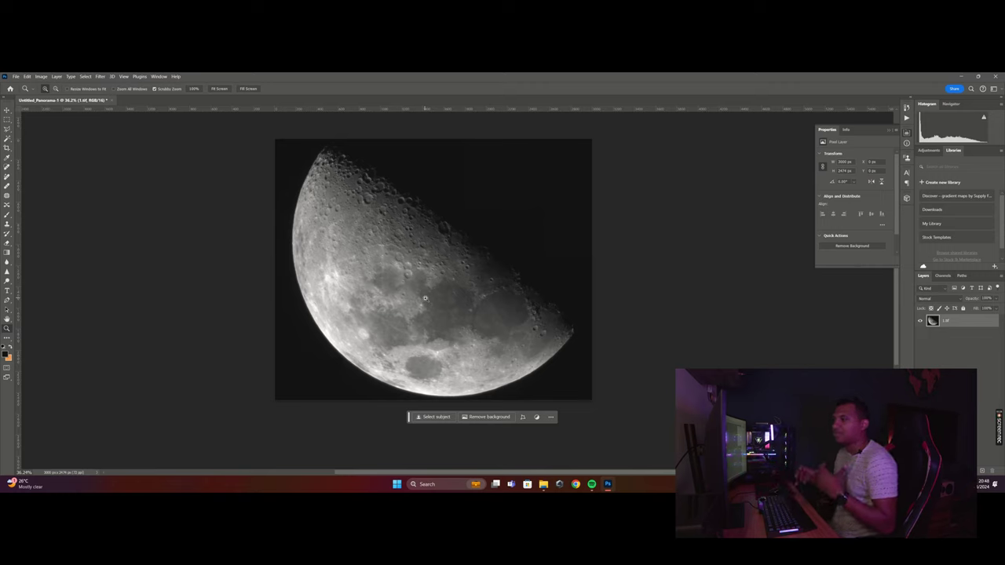
drag(372, 242, 372, 219)
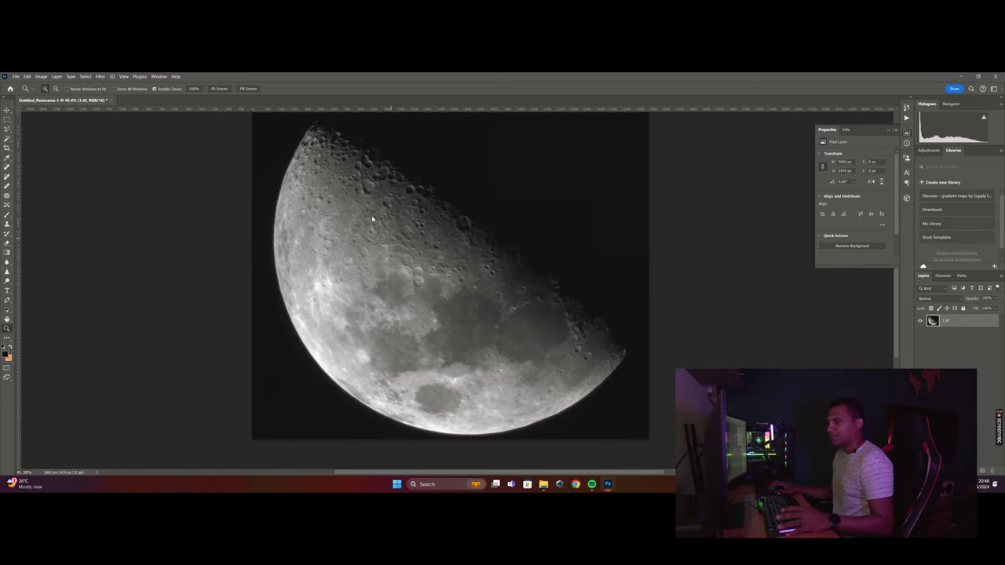
- Save the panorama as an uncompressed TIFF named FINAL PANORAMA 2 in the batch 2 folder, close the document and minimize Photoshop
key(ctrl+shift+s)
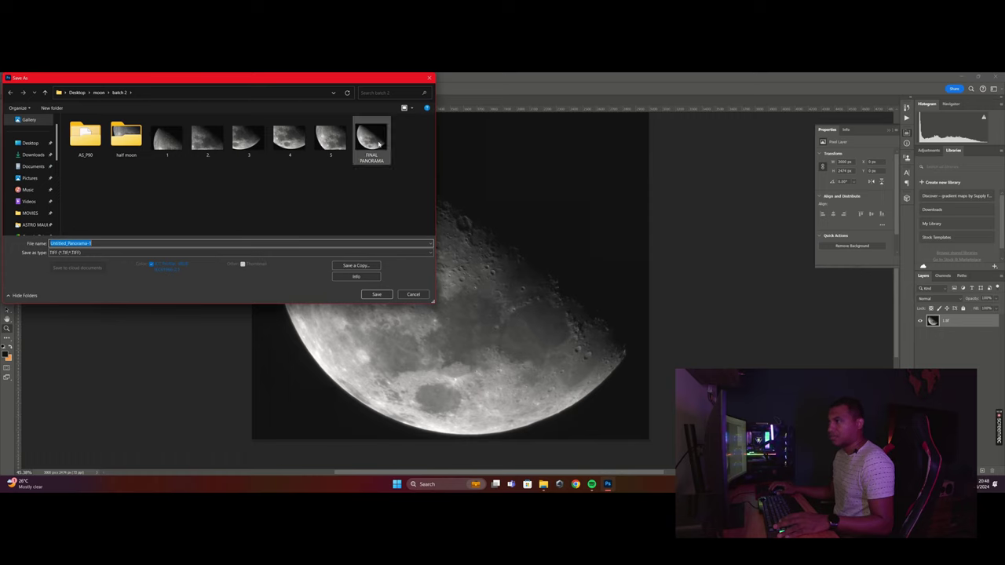
click(380, 143)
click(127, 246)
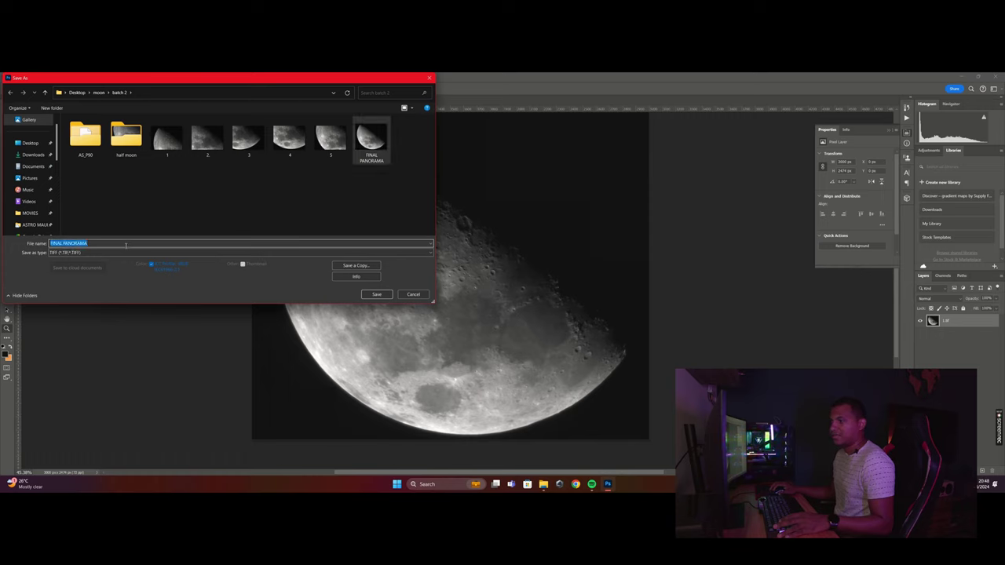
text(2)
key(Return)
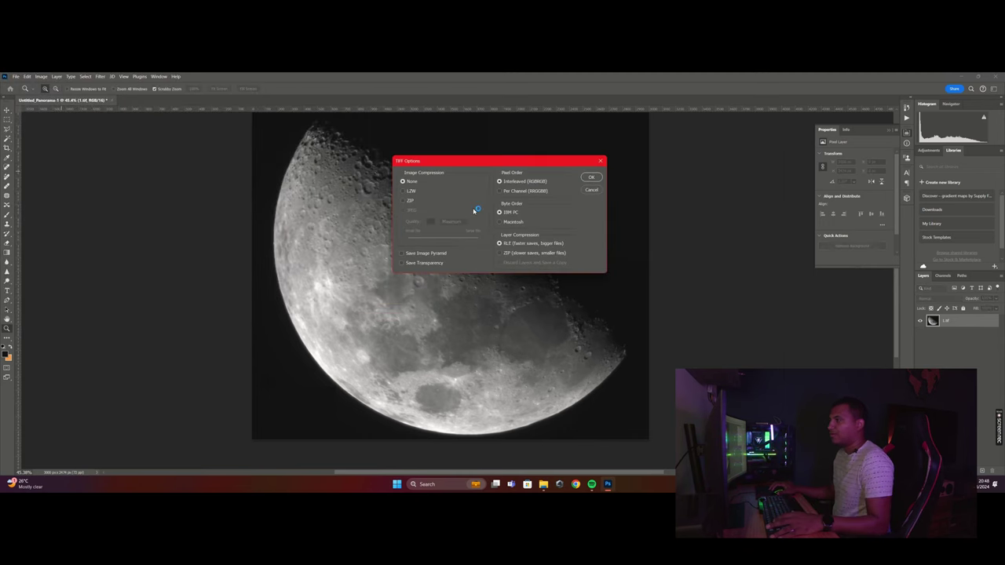
click(595, 178)
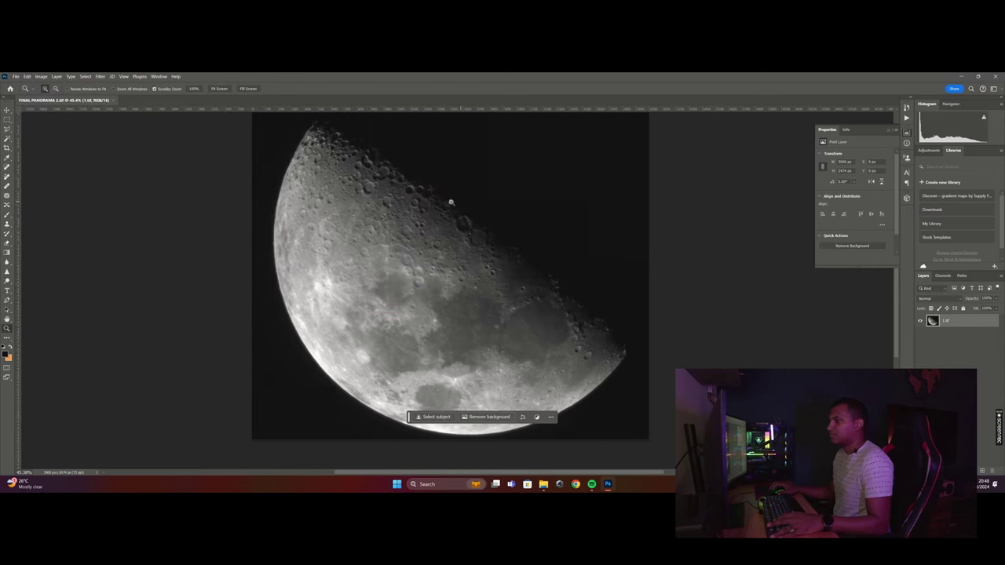
click(116, 100)
click(960, 77)
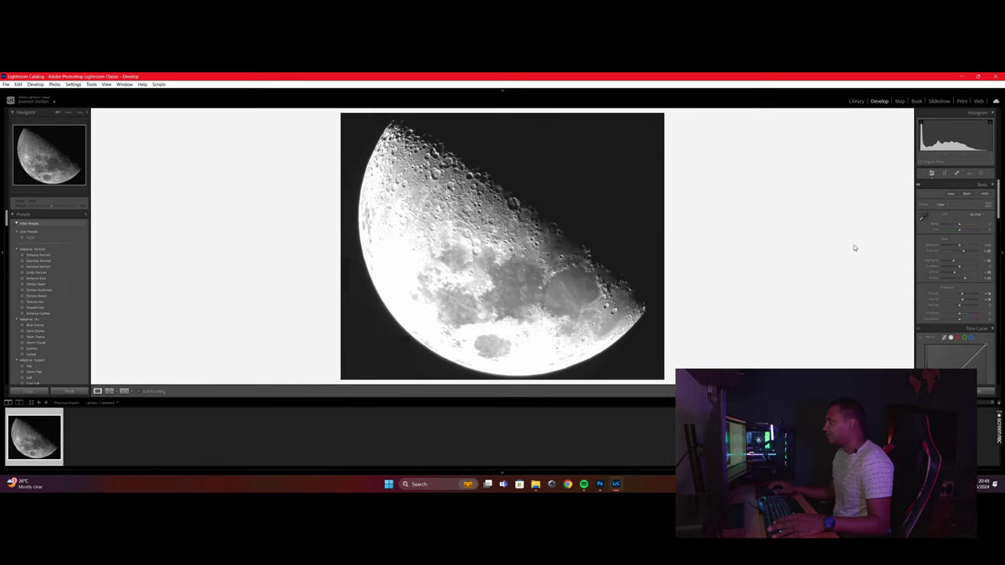
- Import the FINAL PANORAMA 2 file from the batch 2 folder into Lightroom Classic and open it in Develop
key(g)
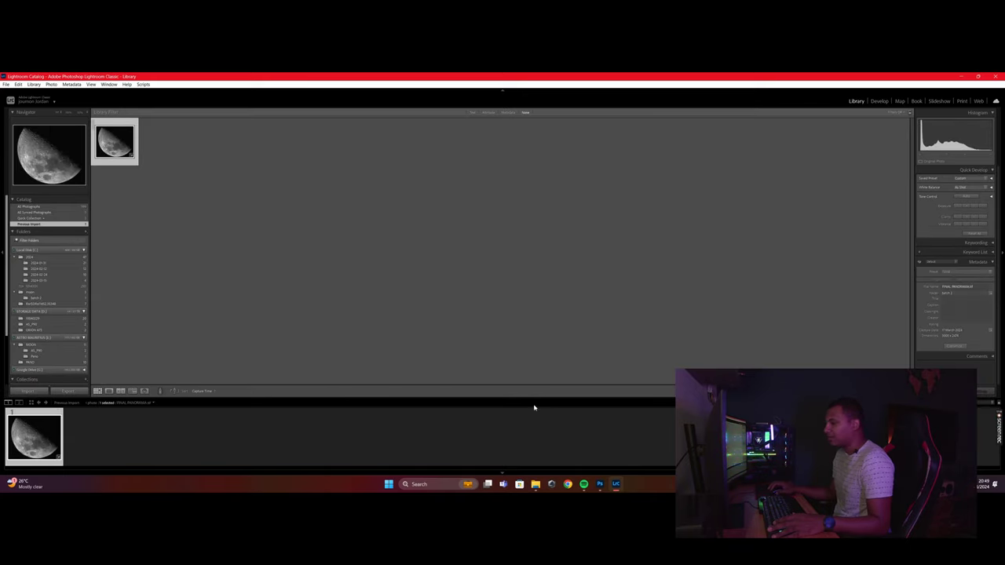
key(ctrl+shift+i)
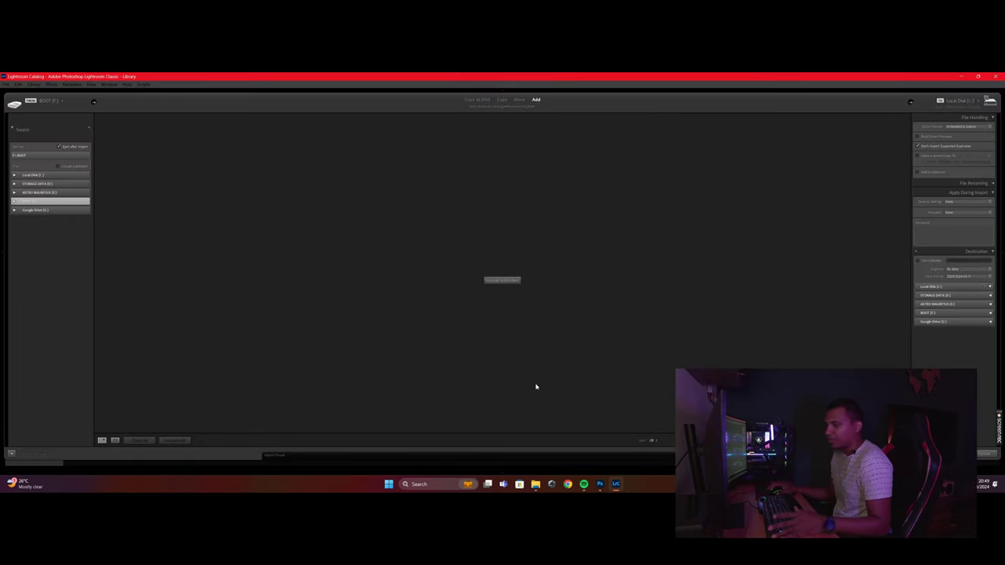
click(535, 485)
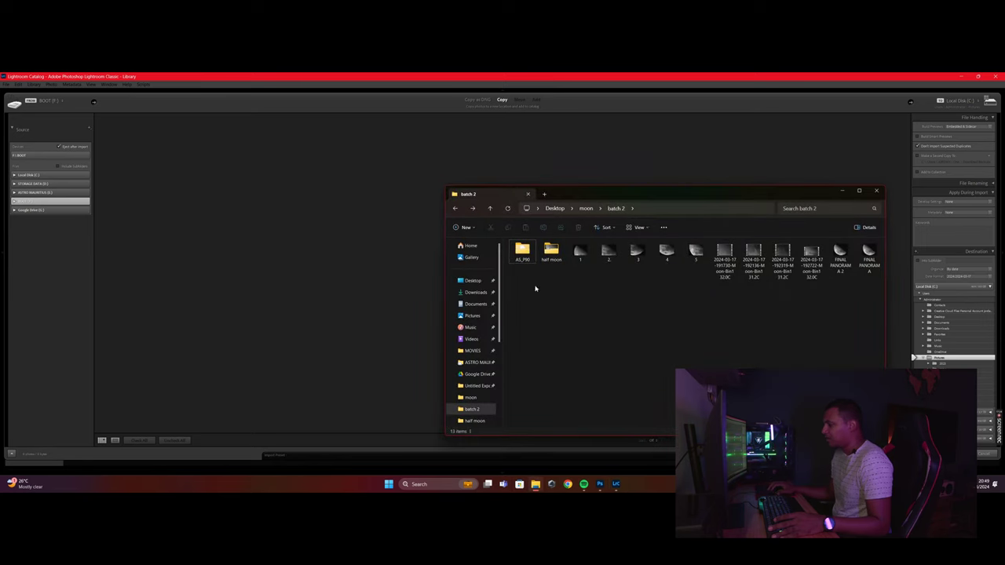
drag(840, 256, 392, 235)
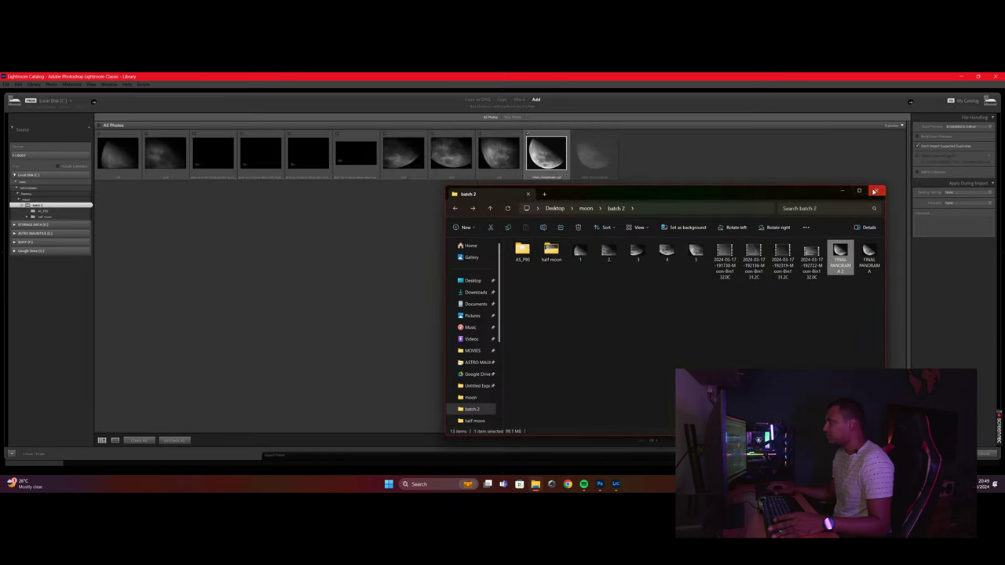
click(875, 191)
click(946, 454)
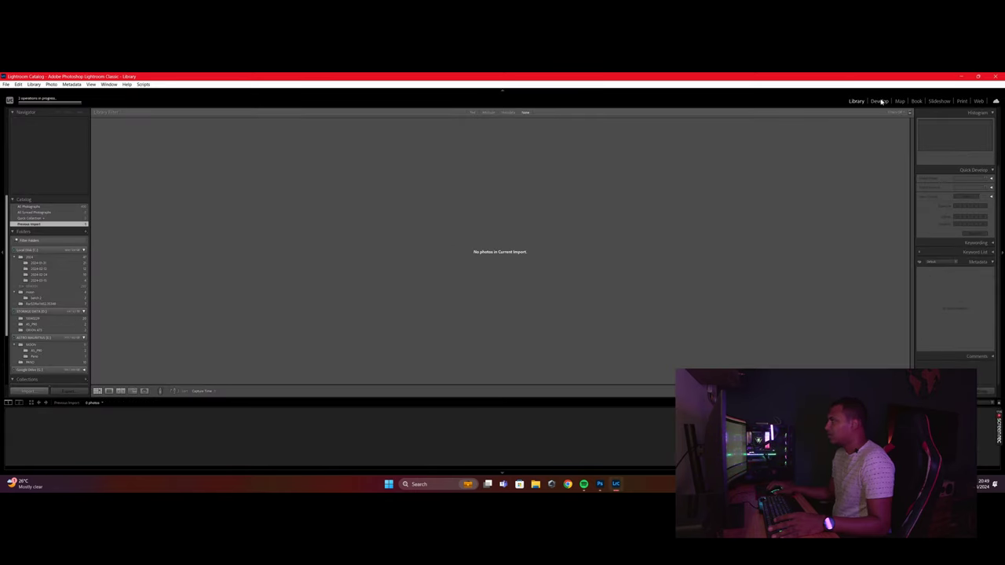
key(d)
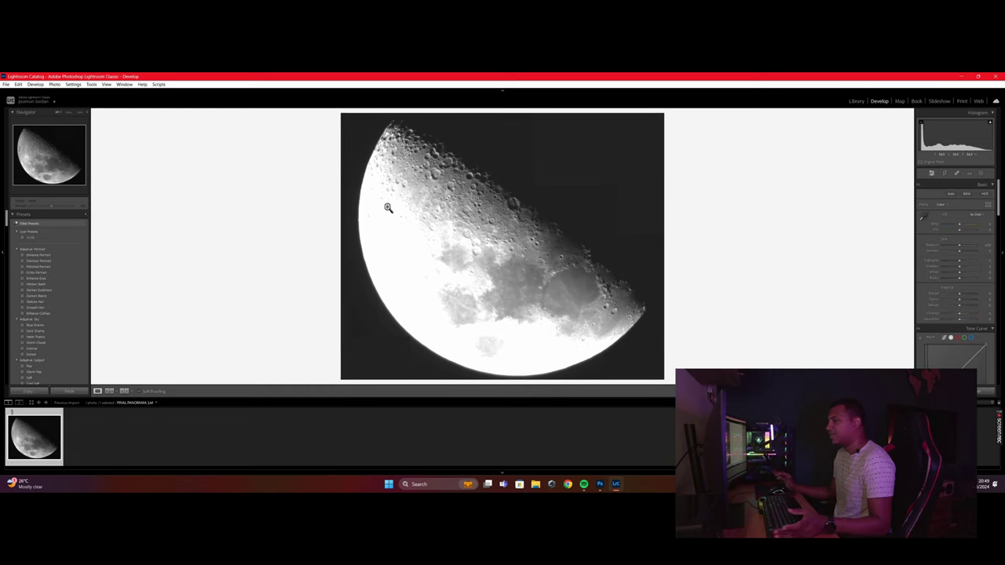
- Examine the overexposed limb, the bright terrain beside it and the neighbouring dark maria up close for lost detail
click(404, 203)
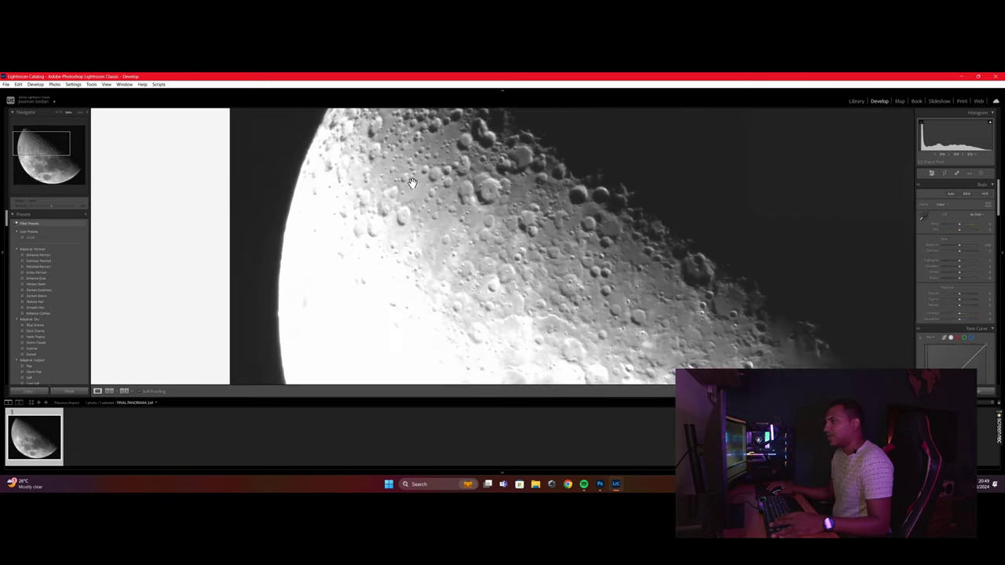
click(411, 183)
click(463, 308)
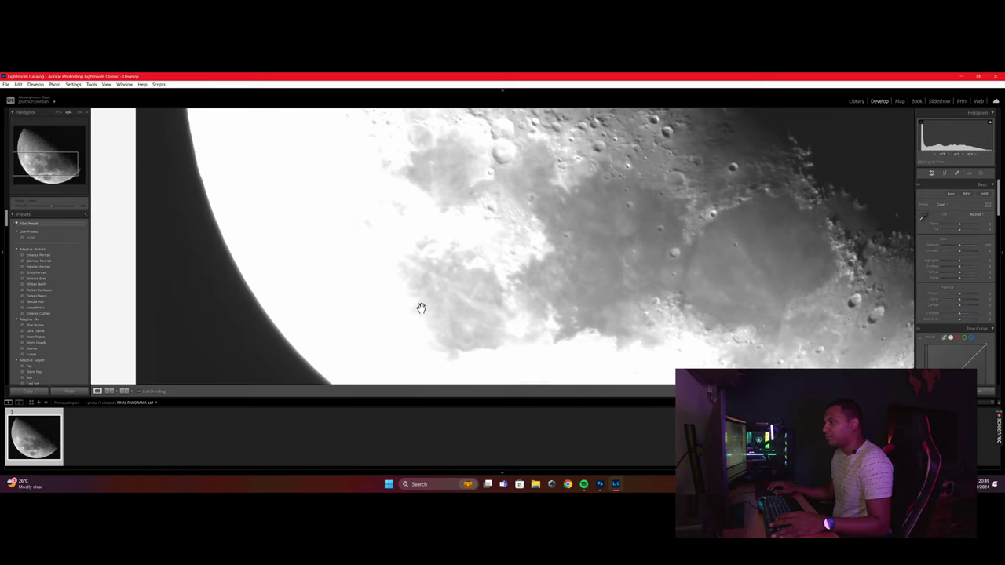
click(411, 270)
click(411, 272)
drag(435, 278, 727, 344)
drag(559, 247, 689, 314)
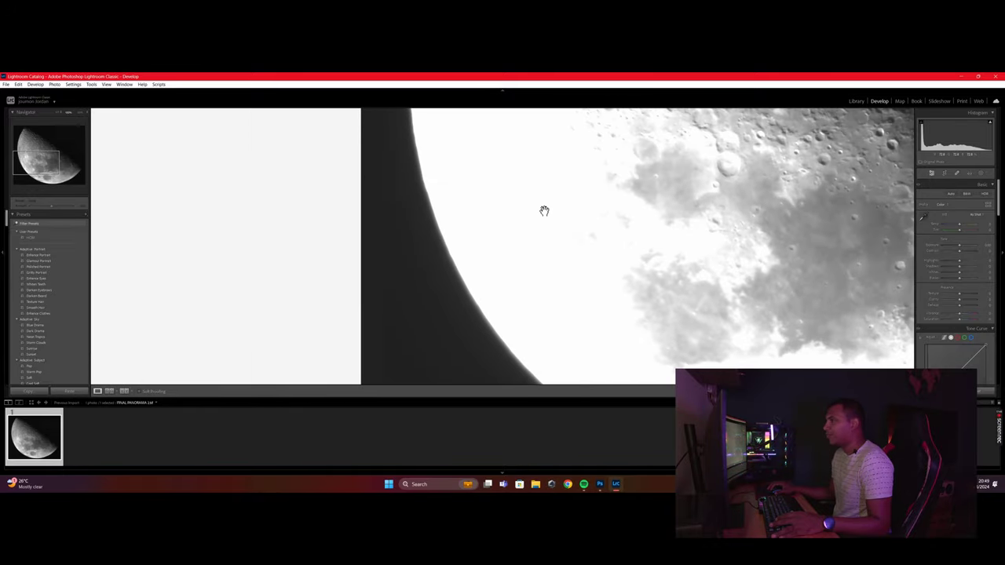
drag(545, 210, 583, 267)
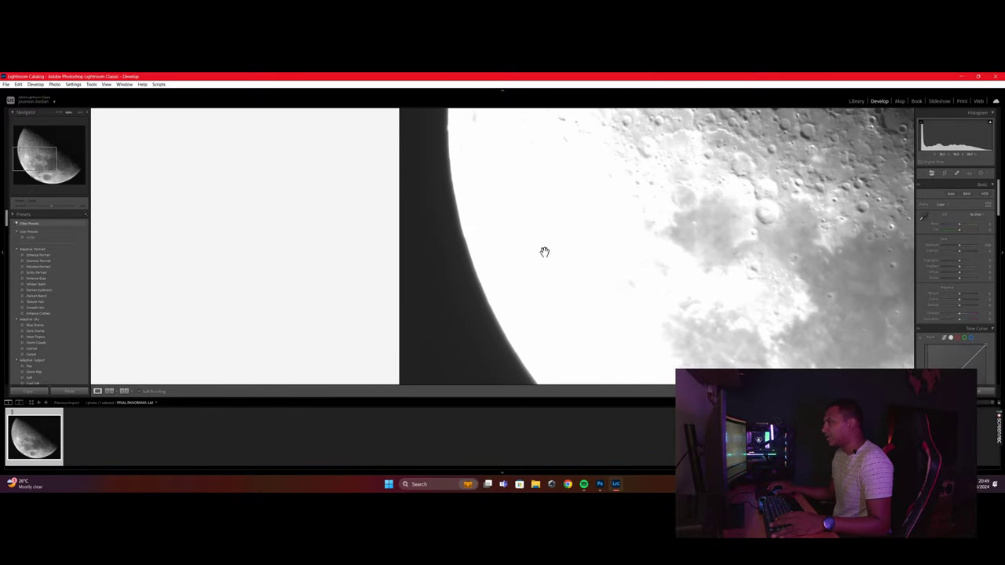
drag(579, 233, 500, 209)
drag(513, 271, 503, 281)
drag(720, 229, 499, 272)
drag(504, 234, 385, 238)
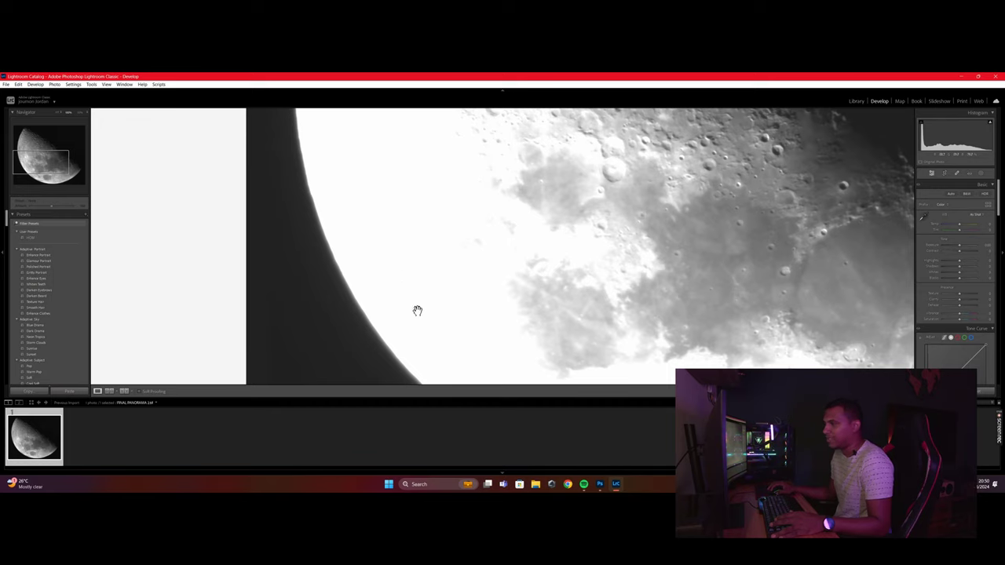
- Examine the Moon's lower edge, the cratered terminator and the maria, and return to the full view
scroll(424, 252, right, 1)
scroll(424, 252, down, 1)
scroll(306, 184, right, 1)
scroll(305, 184, down, 5)
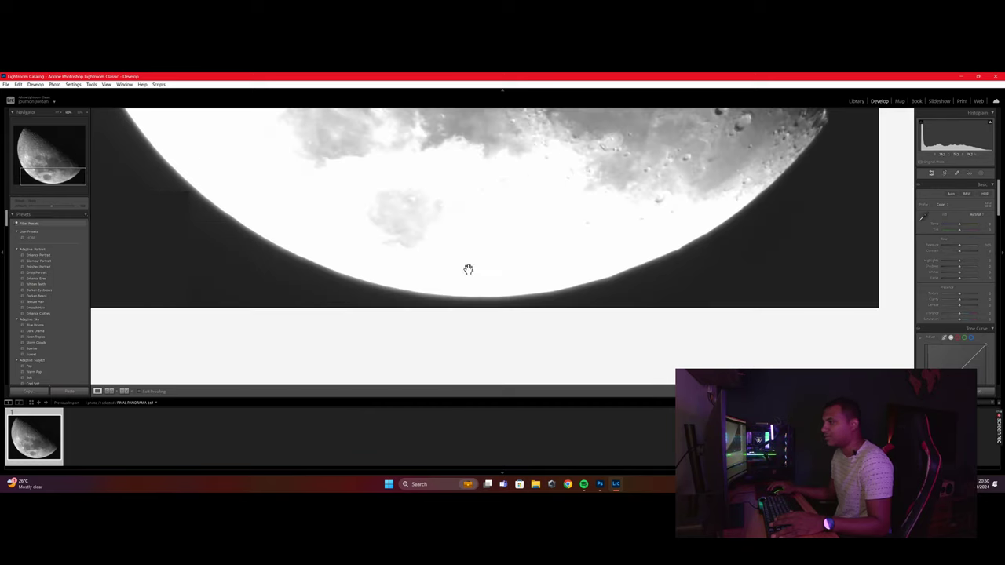
scroll(346, 279, up, 5)
scroll(347, 279, left, 1)
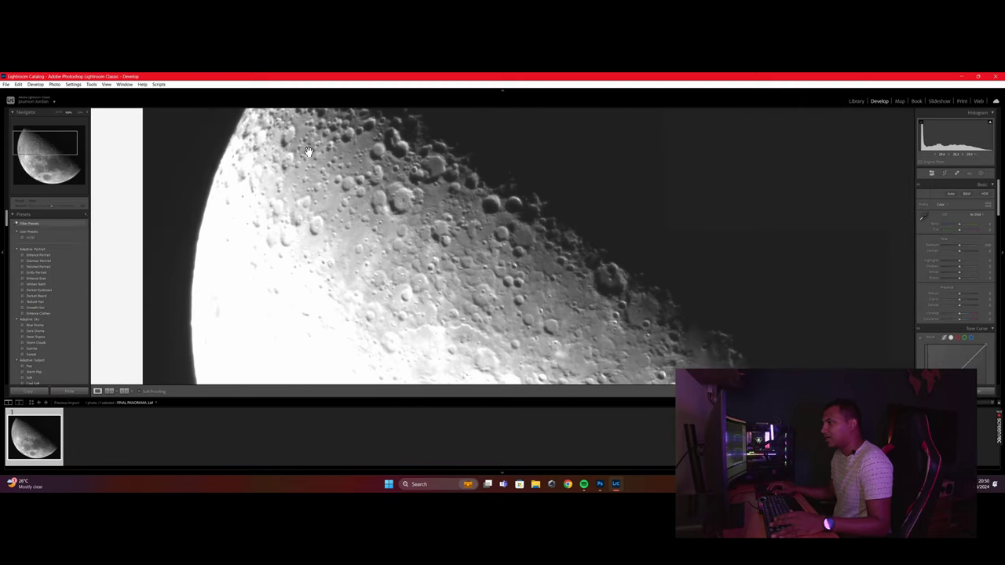
drag(317, 146, 273, 200)
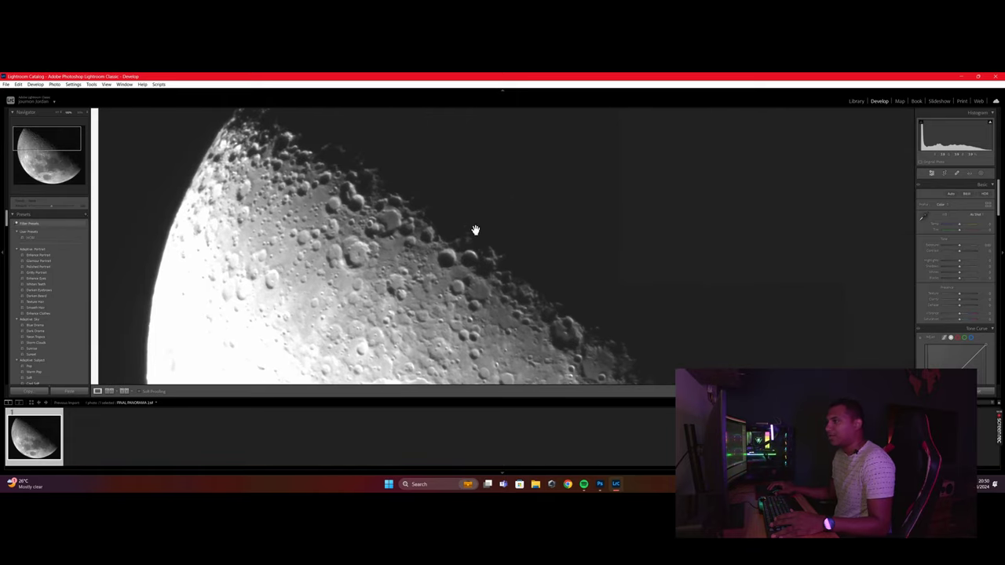
scroll(395, 288, down, 2)
scroll(395, 288, right, 1)
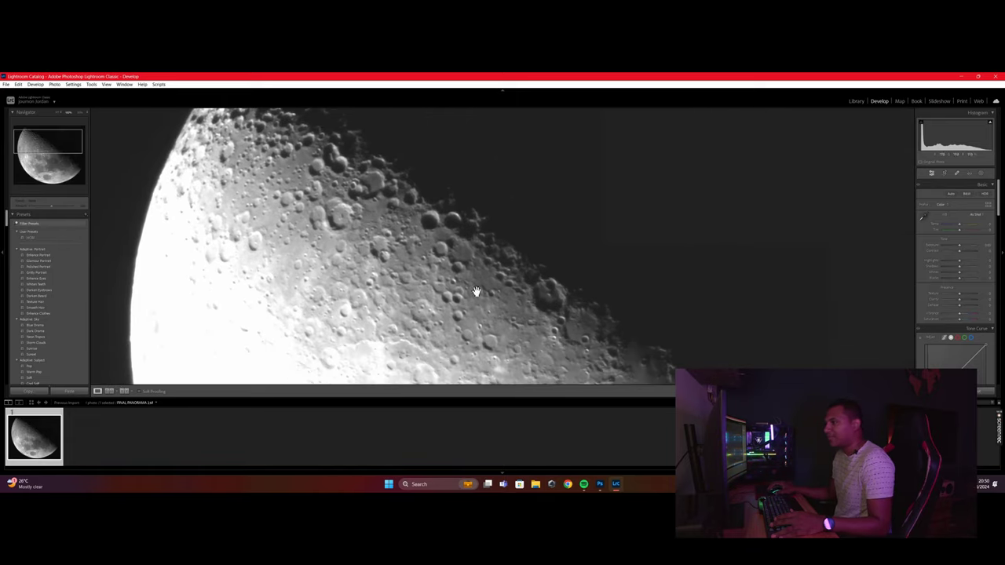
drag(409, 172, 446, 172)
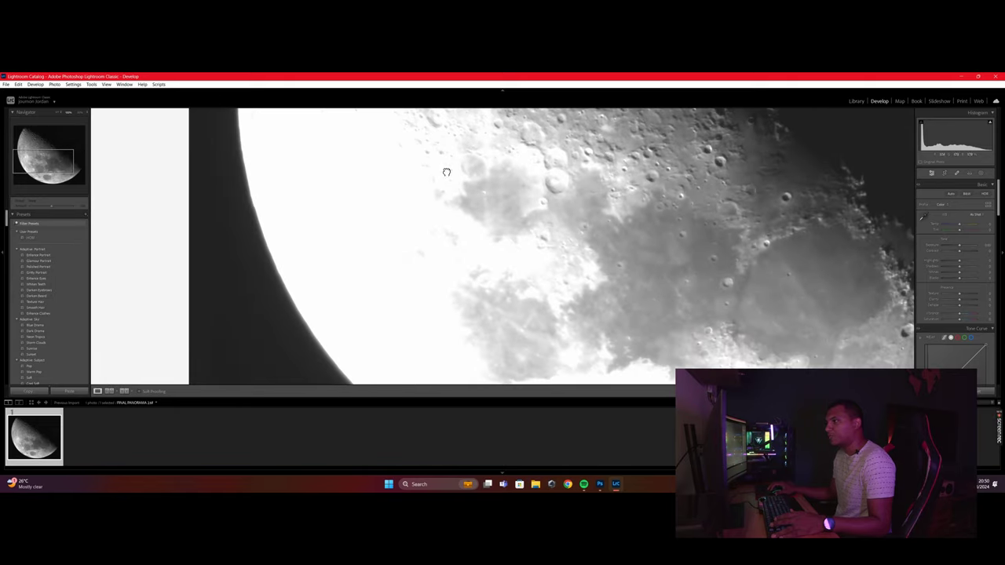
right_click(468, 306)
click(390, 287)
click(386, 285)
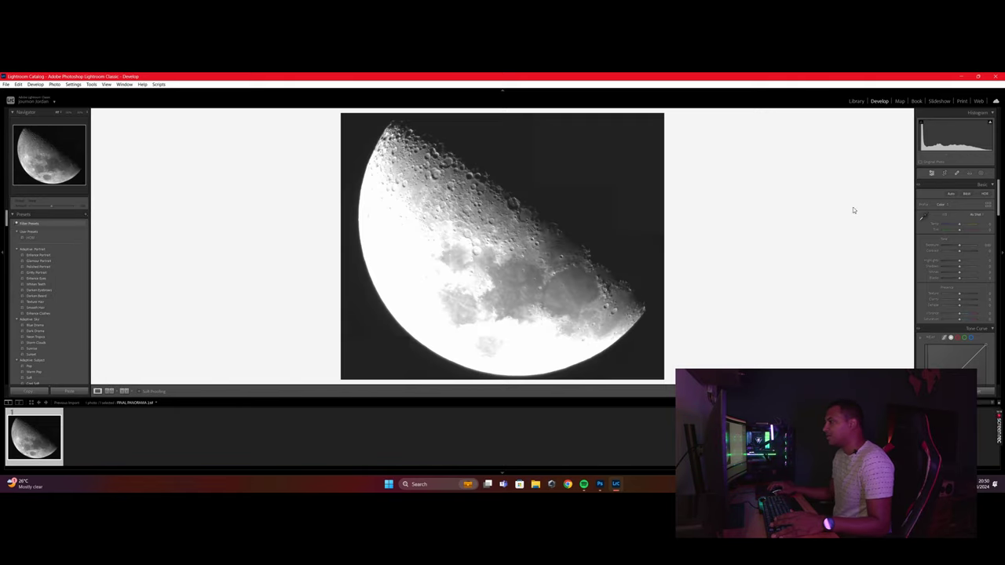
- Lower the Highlights to recover detail in the Moon's bright limb, checking it up close, and raise the Exposure slightly
drag(959, 263, 952, 263)
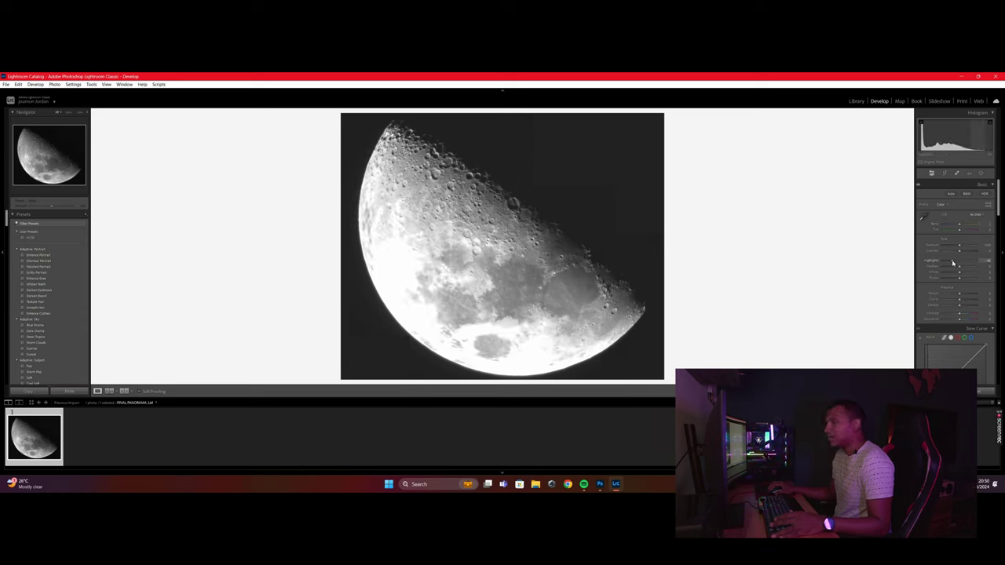
click(463, 239)
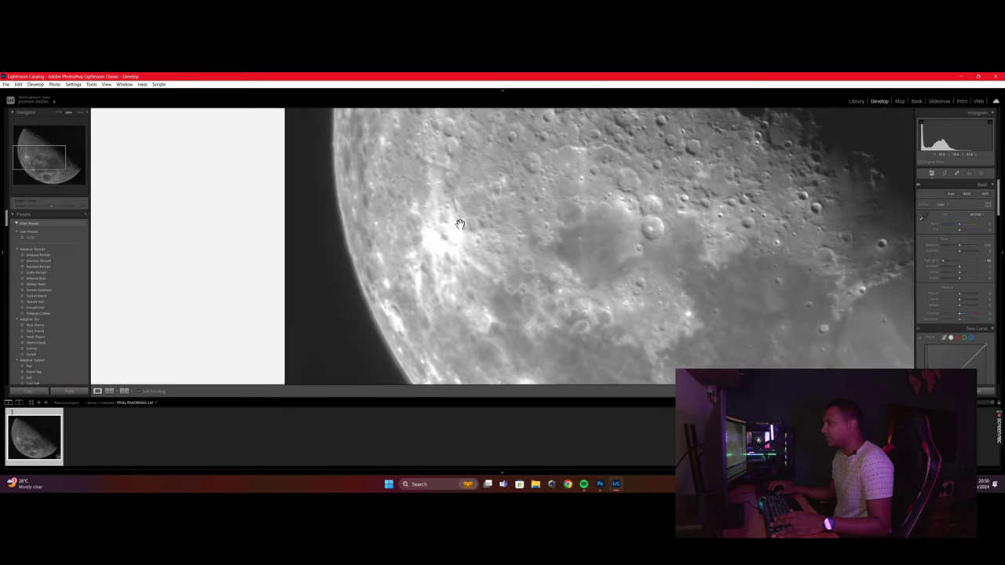
drag(951, 262, 958, 262)
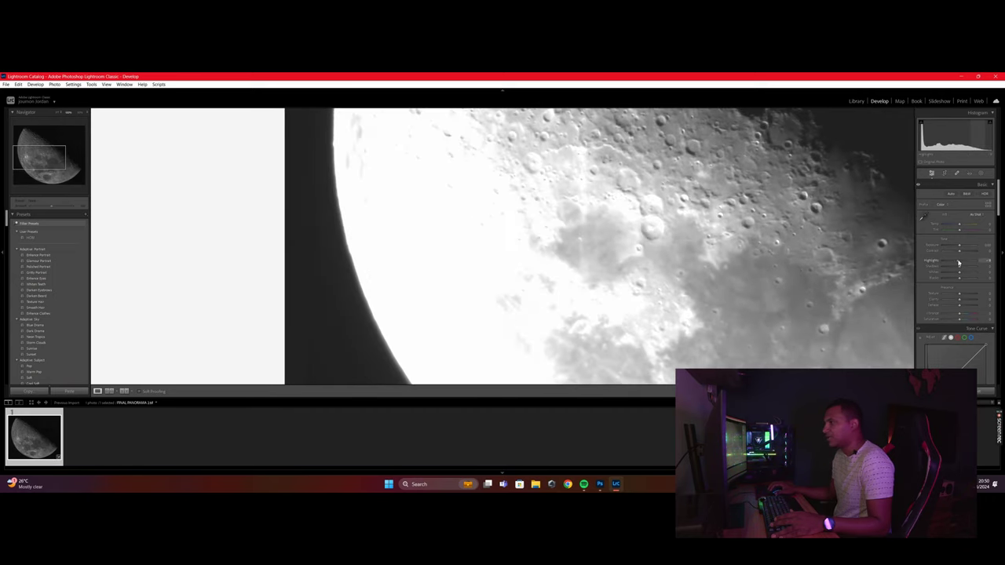
drag(958, 263, 952, 263)
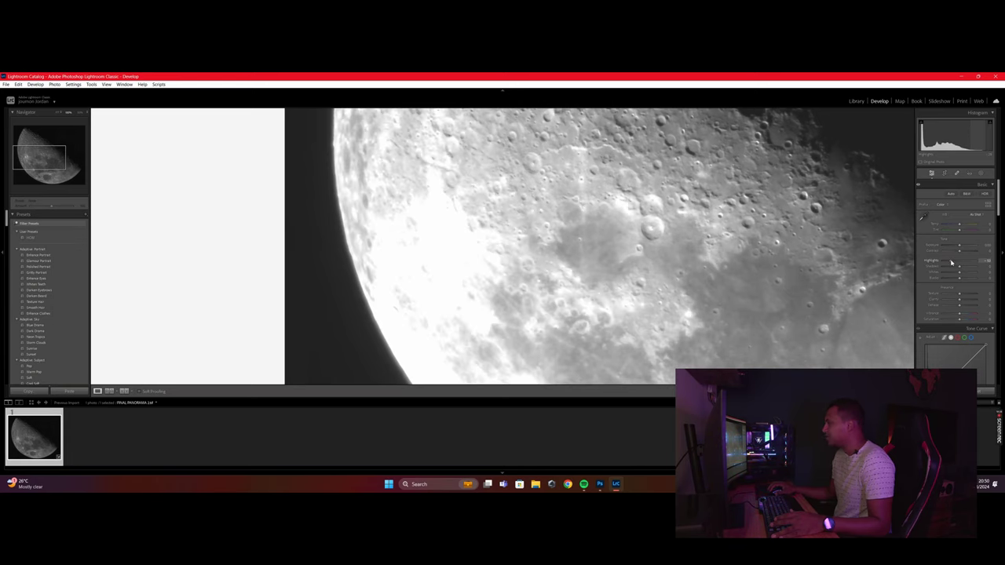
drag(643, 241, 576, 241)
click(576, 241)
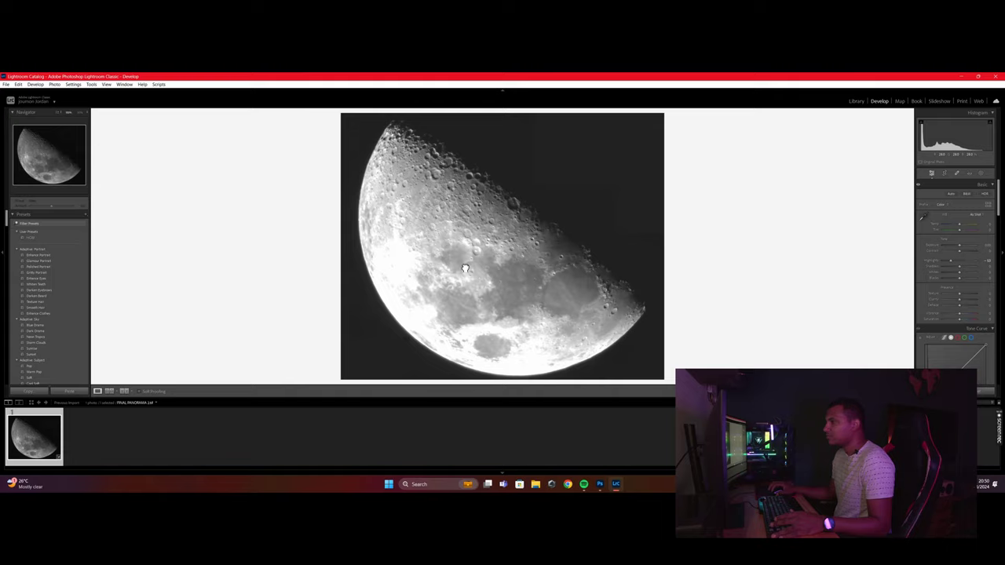
click(448, 251)
click(403, 235)
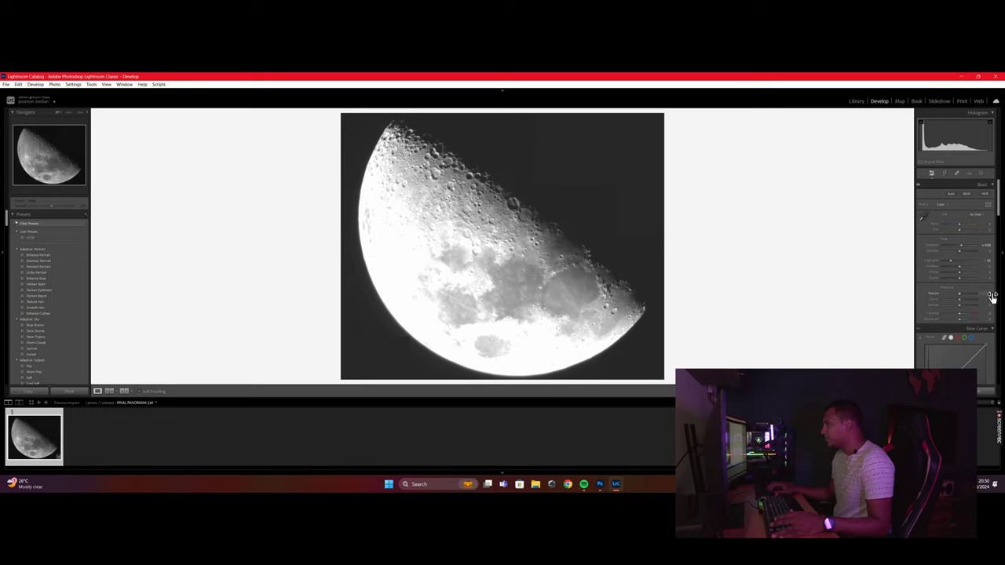
- Raise the Texture slightly, try Clarity at +100, and reduce Clarity to a small positive amount
drag(992, 295, 997, 295)
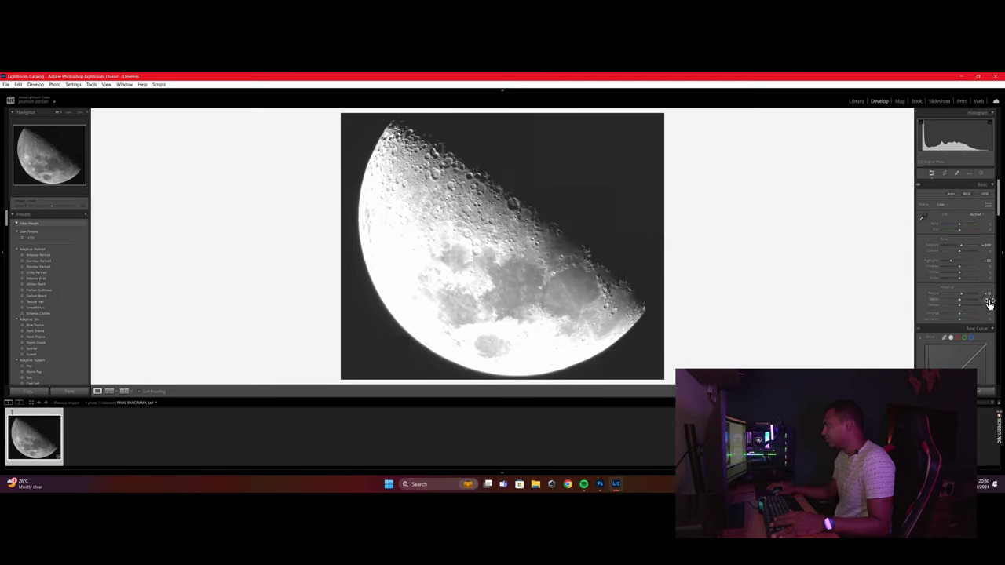
drag(960, 299, 976, 300)
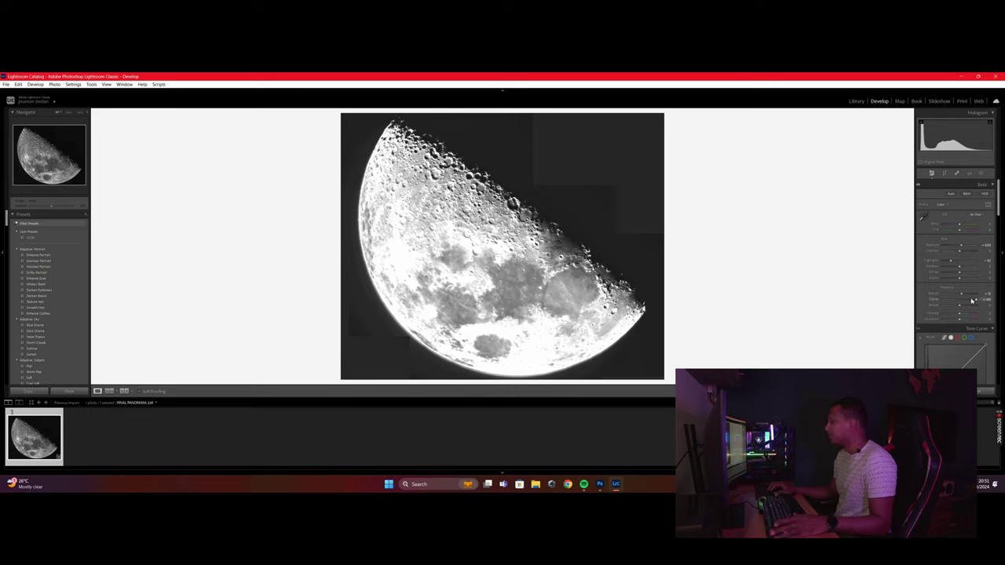
drag(975, 301, 969, 305)
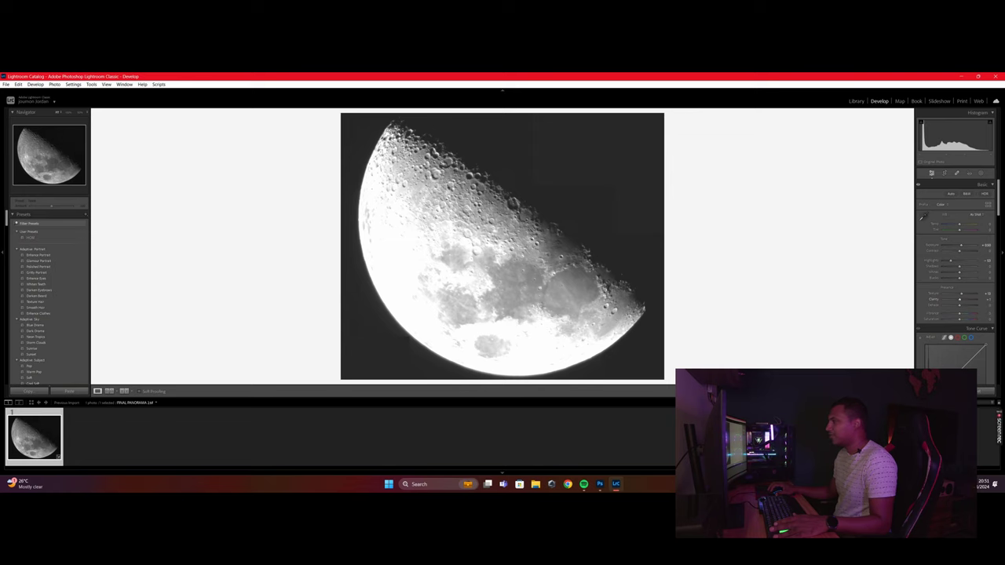
- Check the craters along the terminator and the dark sky beside them up close, and view the whole Moon again
click(491, 198)
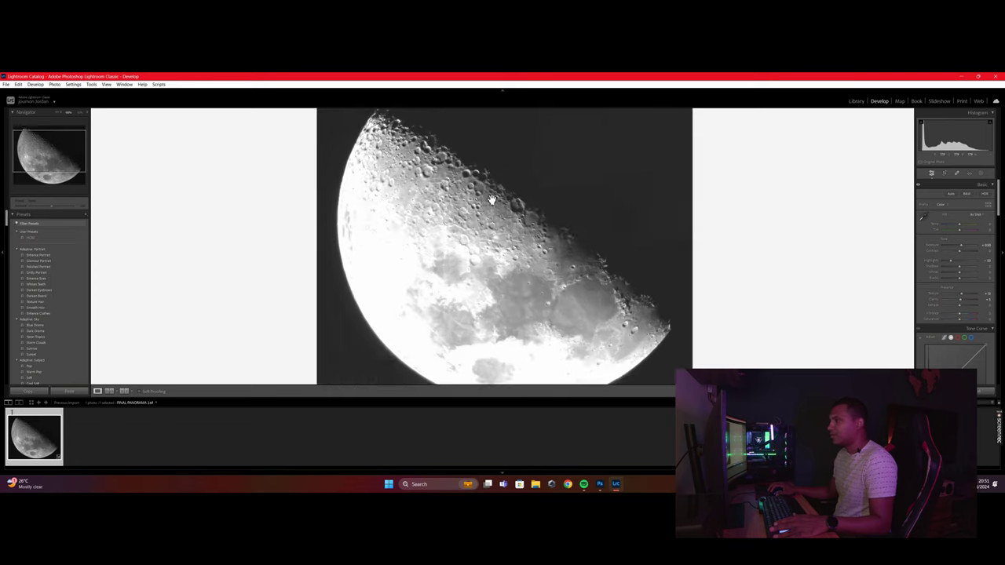
drag(492, 212, 443, 185)
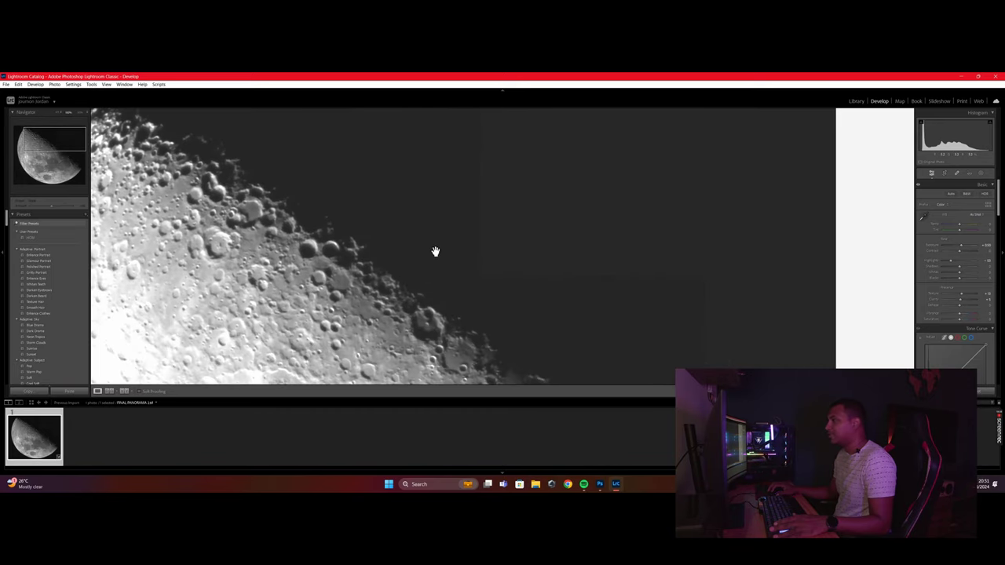
drag(457, 238, 456, 254)
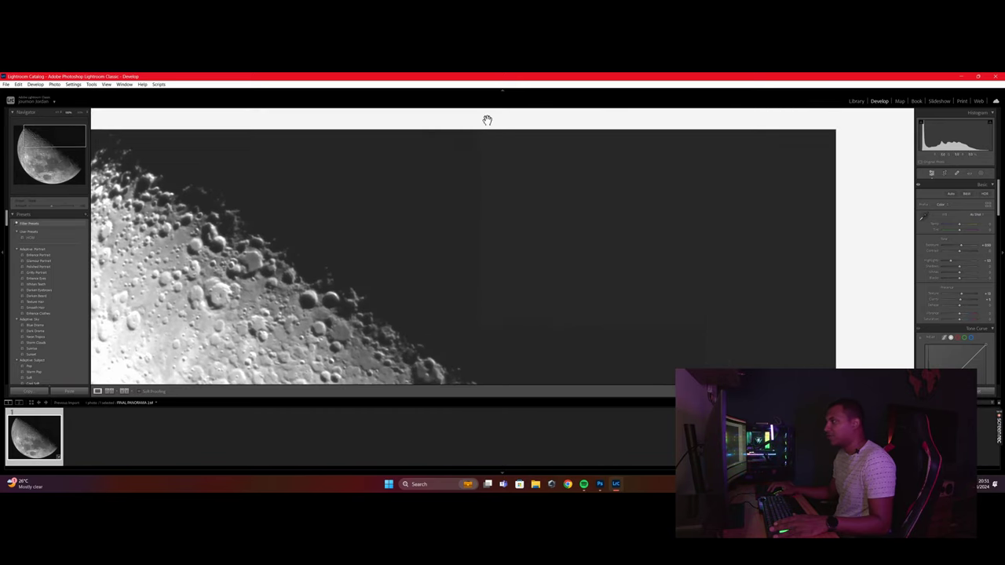
drag(420, 307, 516, 213)
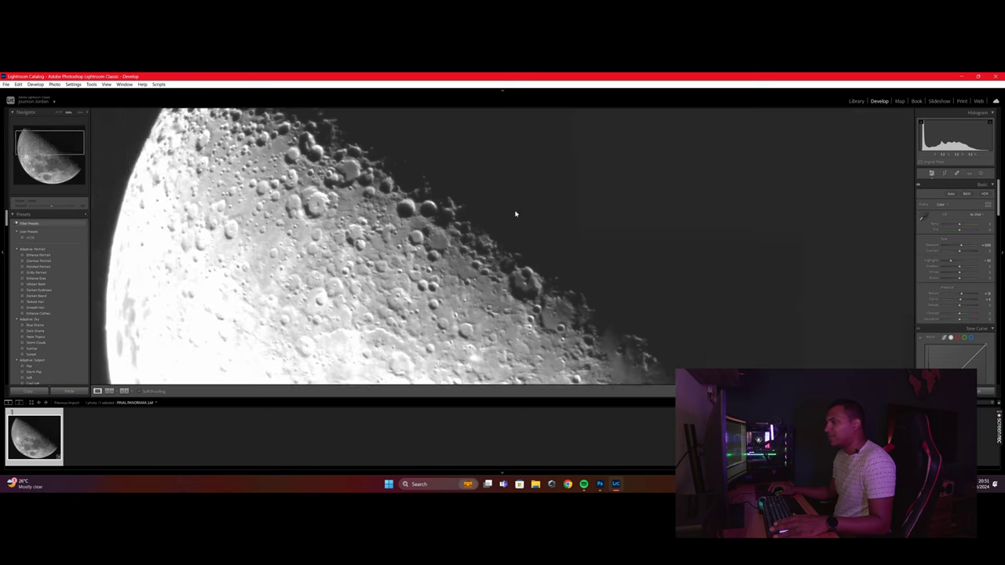
drag(495, 297, 477, 224)
drag(501, 277, 438, 209)
click(453, 231)
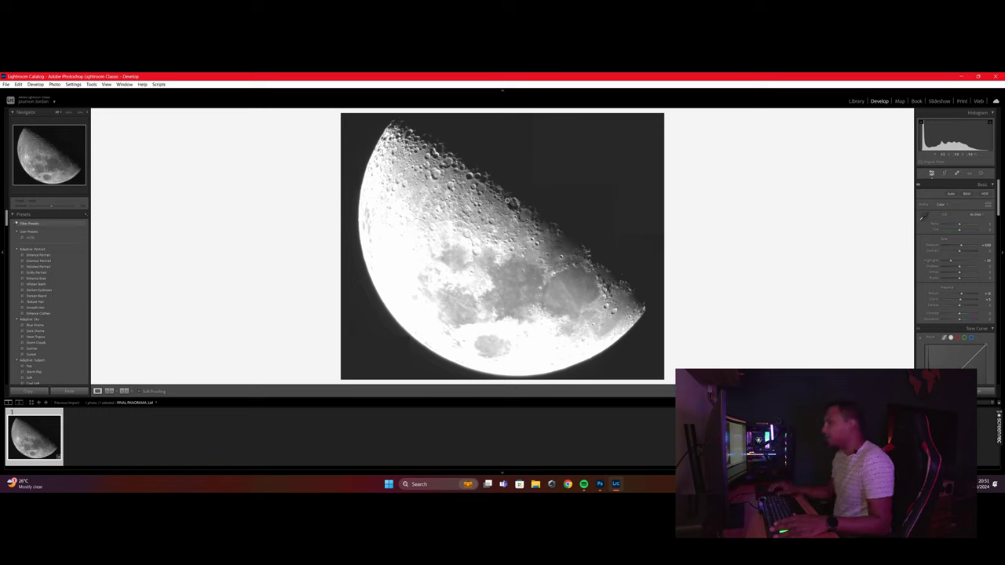
- Sharpen the Moon with a moderate Amount and an increased Detail setting, checking the craters up close
scroll(958, 270, down, 10)
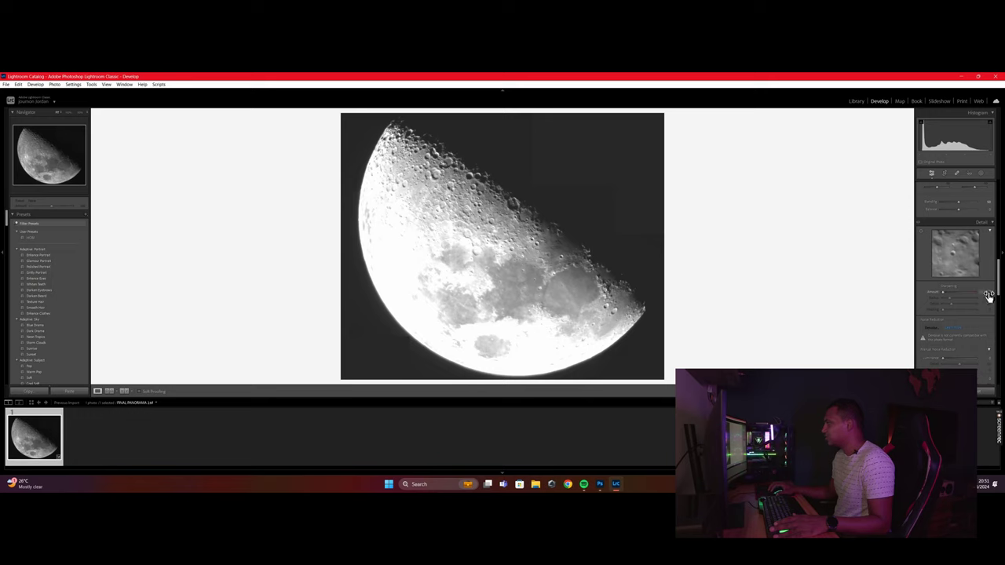
click(988, 294)
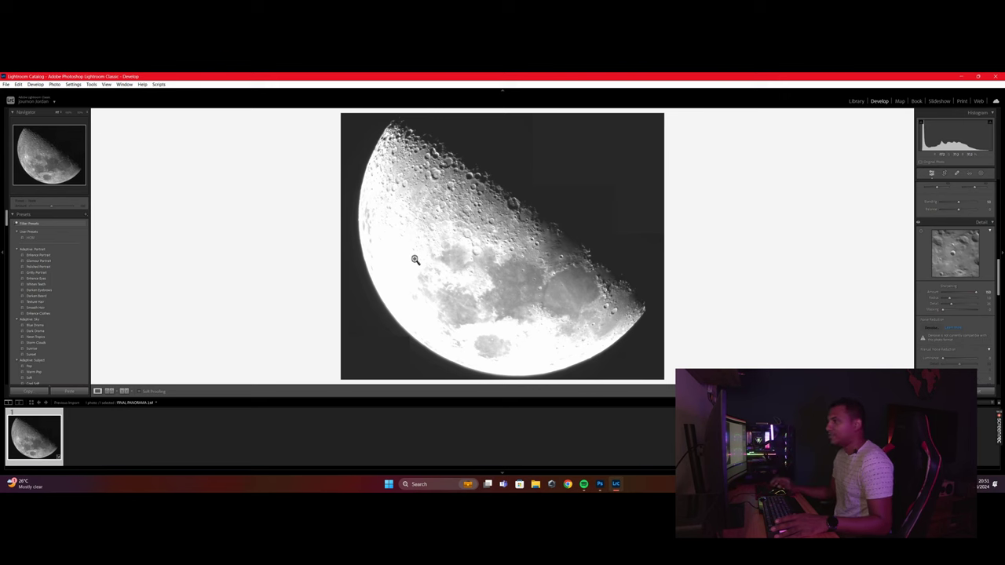
mouse_move(465, 221)
mouse_down()
mouse_move(475, 201)
mouse_move(478, 228)
mouse_up()
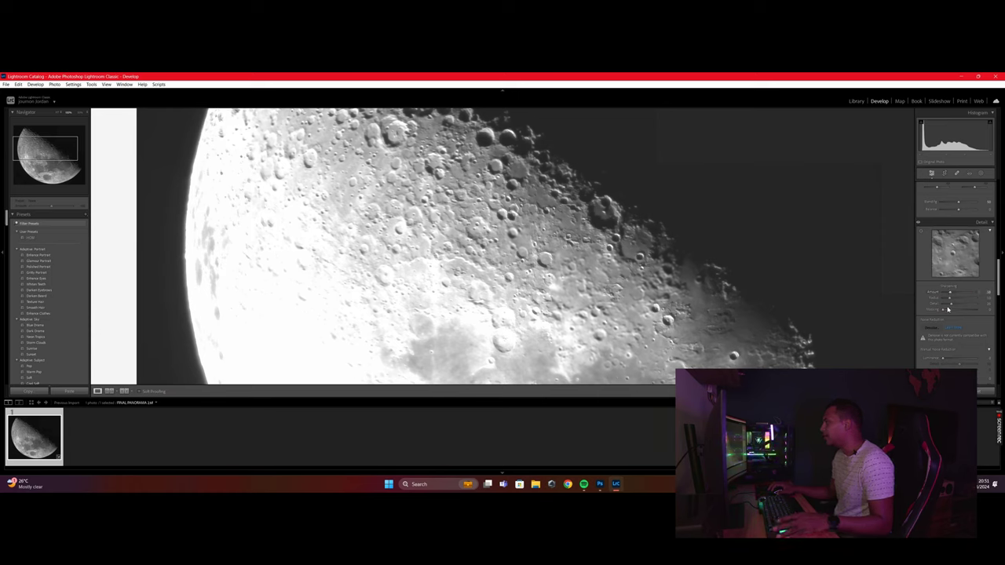
drag(964, 305, 958, 303)
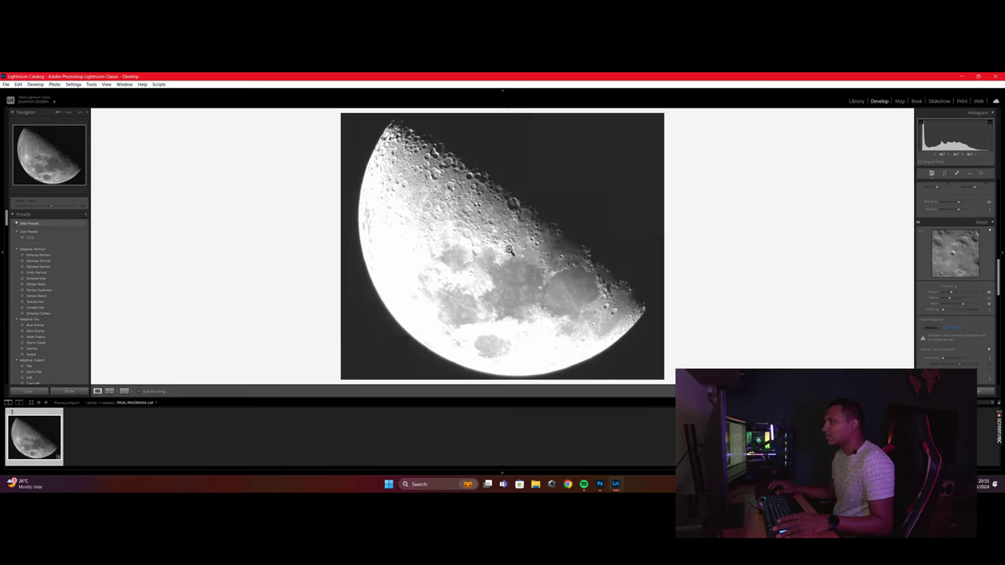
- Compare the edited Moon with its original side by side, and inspect the craters and maria up close
click(500, 253)
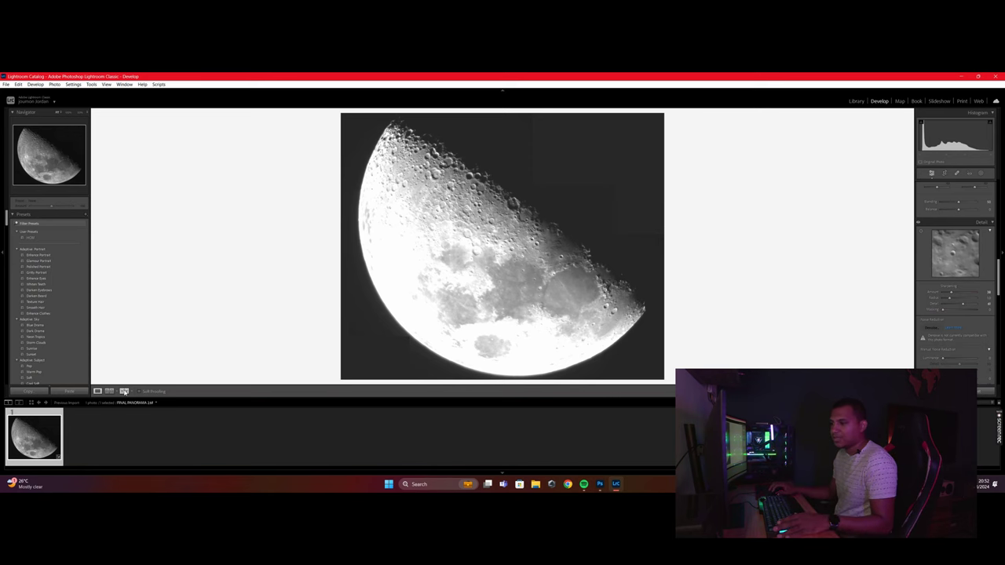
click(124, 391)
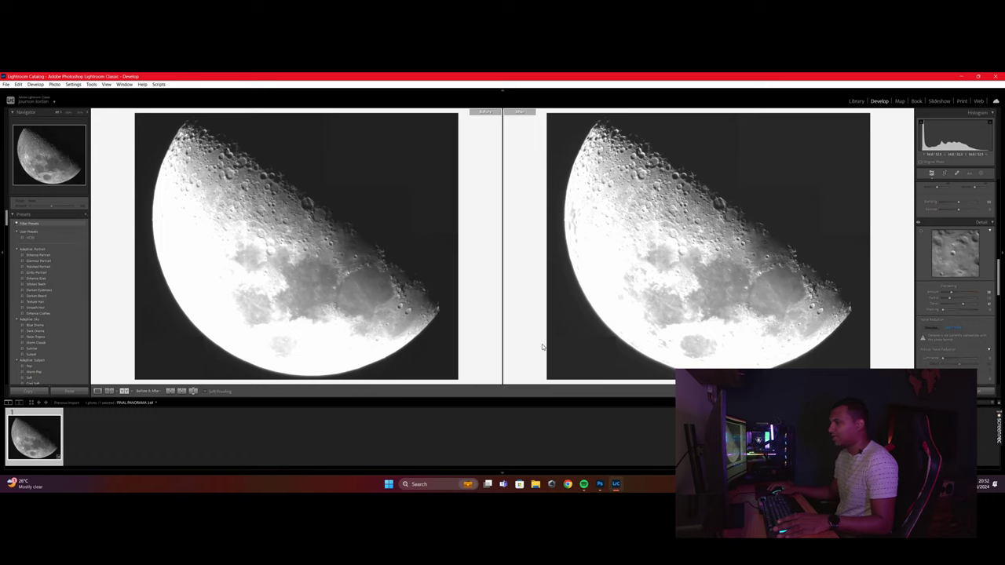
click(124, 391)
click(108, 392)
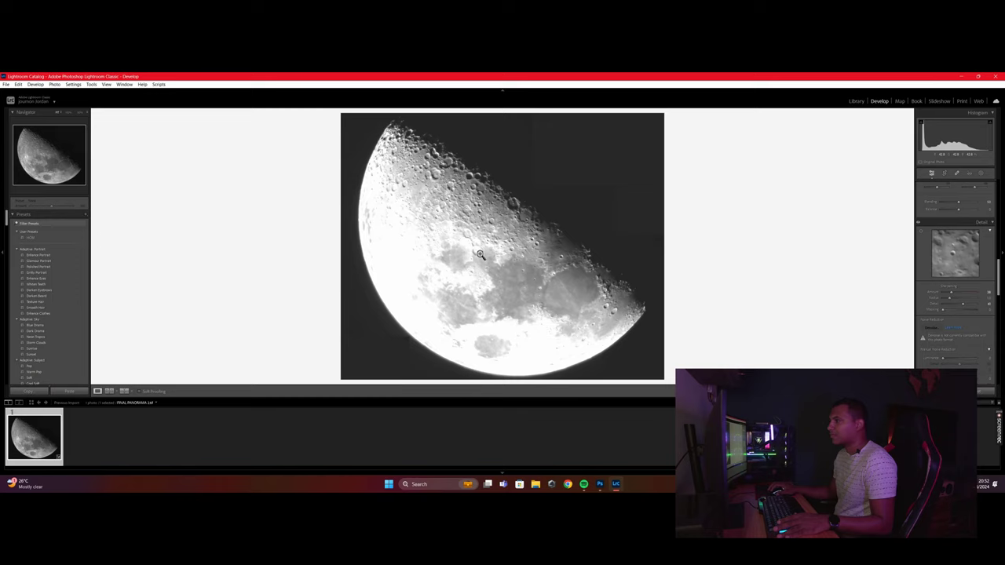
click(480, 254)
drag(480, 255, 337, 195)
drag(531, 306, 623, 256)
click(545, 242)
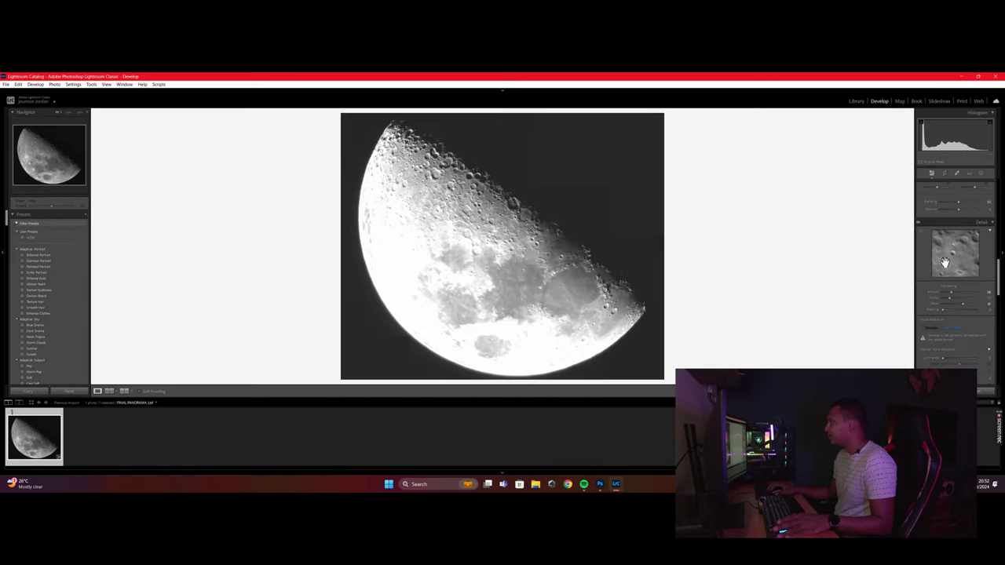
- Add a brush mask with a slightly higher Feather and reduced Flow, and paint it over the Moon's surface
scroll(945, 262, up, 10)
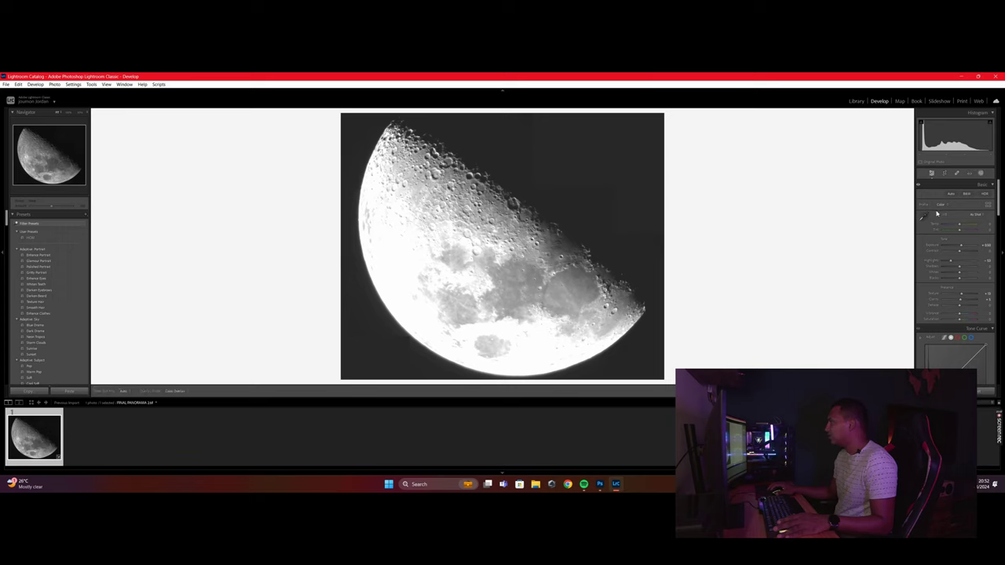
click(980, 174)
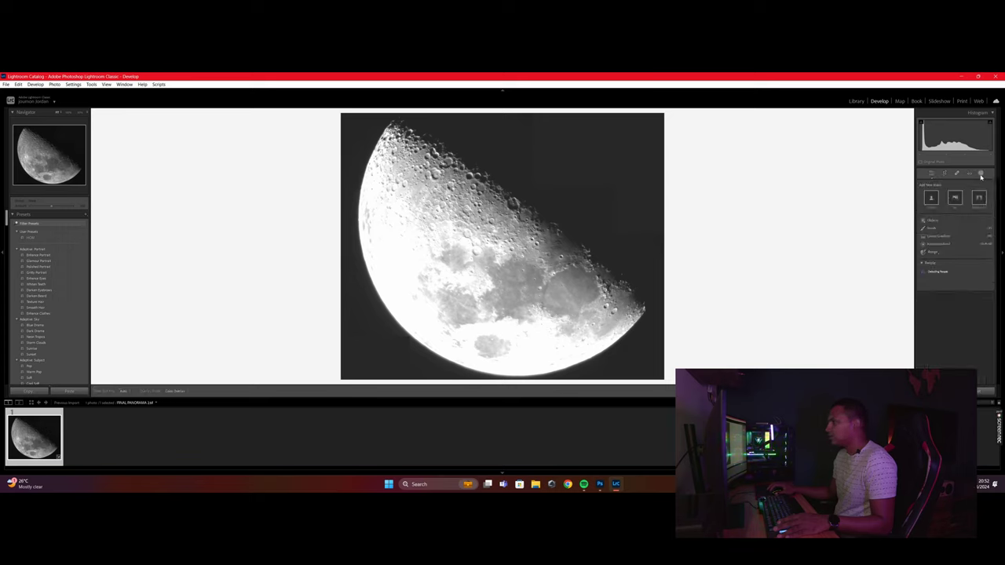
click(931, 229)
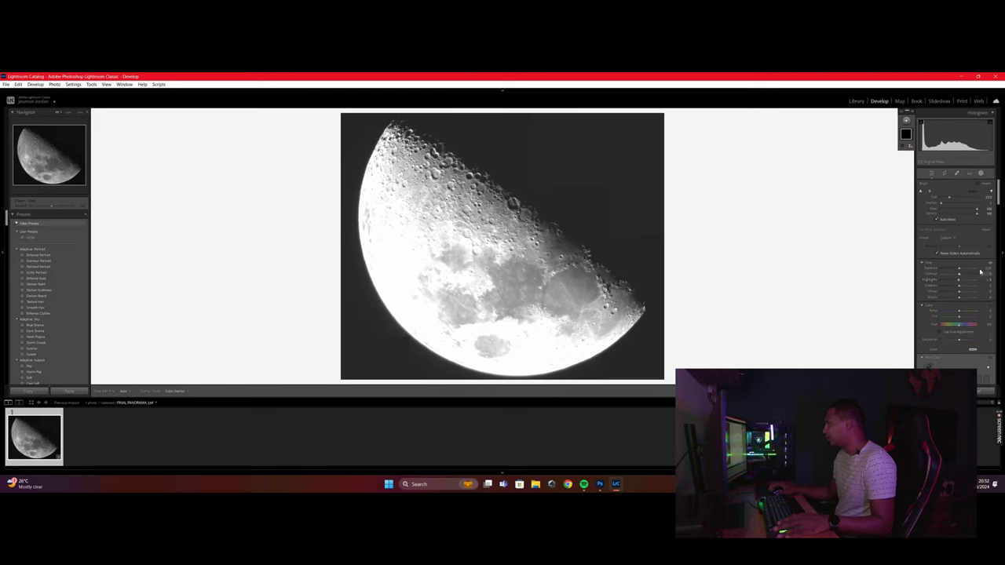
scroll(974, 311, down, 3)
scroll(975, 311, up, 3)
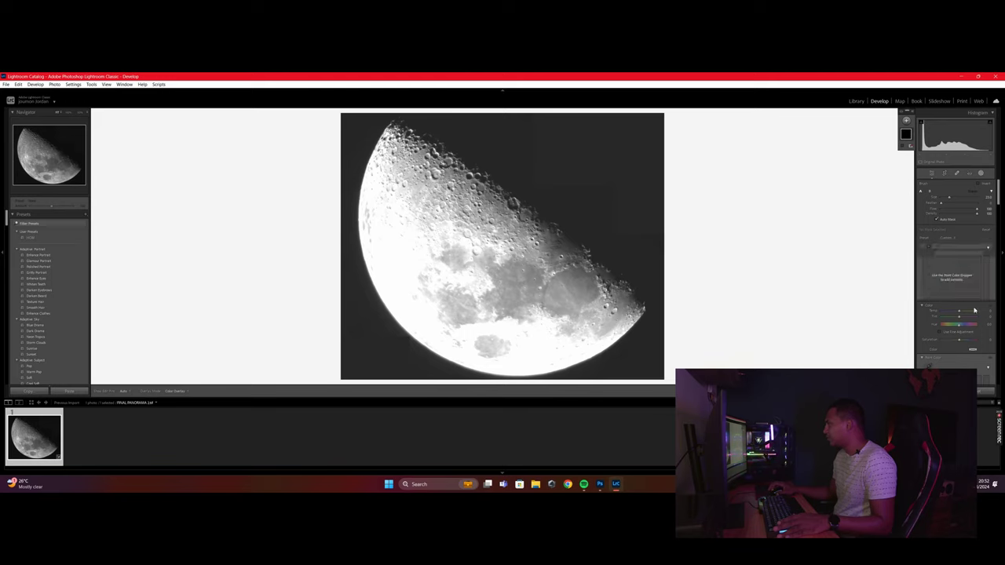
scroll(975, 311, down, 5)
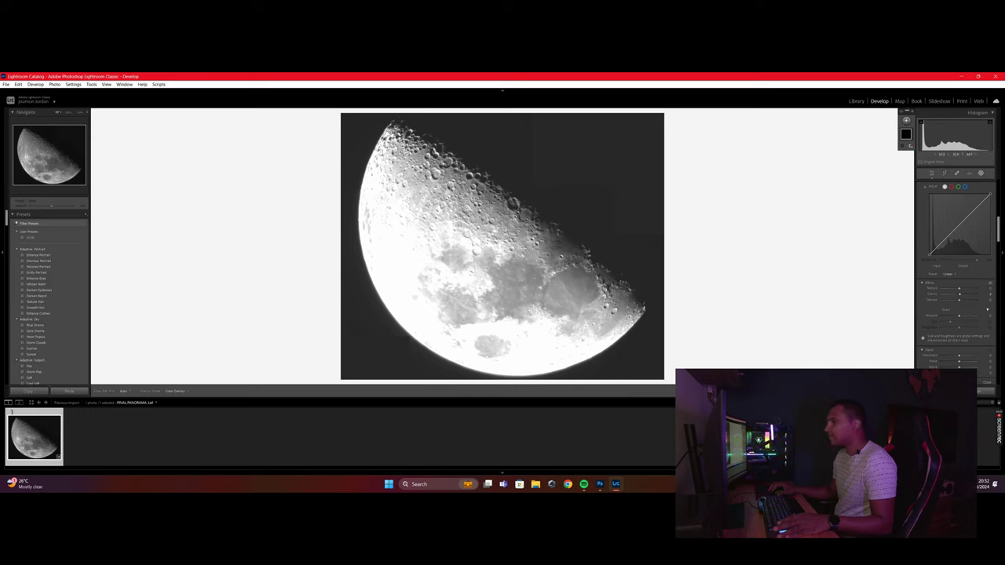
scroll(956, 292, up, 5)
drag(941, 203, 949, 204)
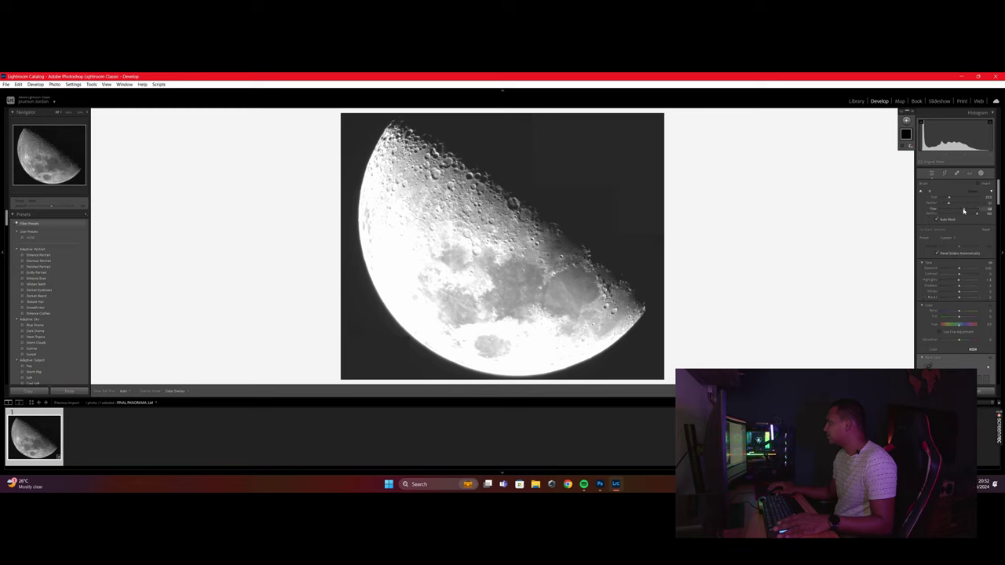
scroll(502, 246, down, 2)
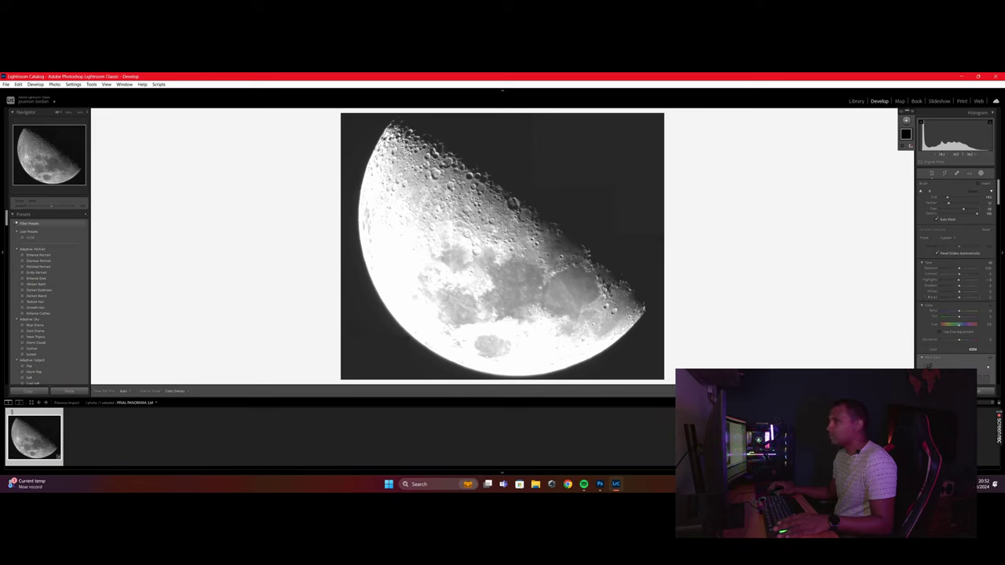
click(387, 192)
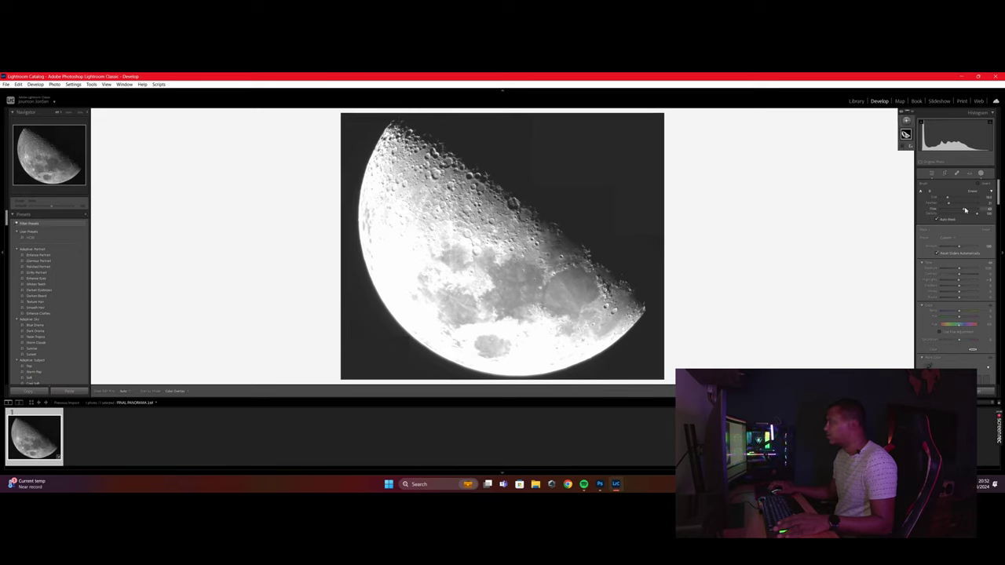
- Raise the Texture and Clarity of the painted mask slightly
scroll(957, 309, down, 3)
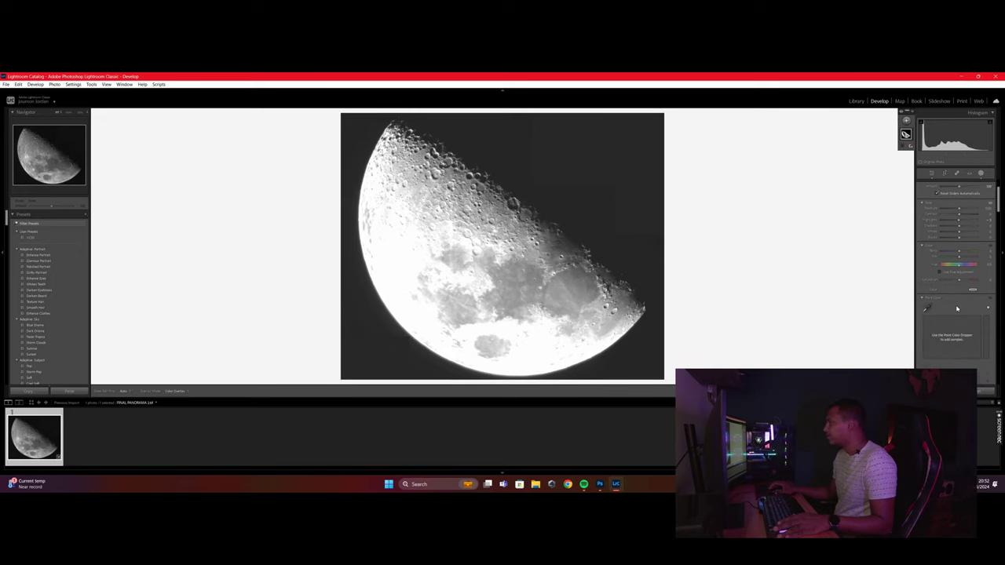
scroll(958, 301, down, 5)
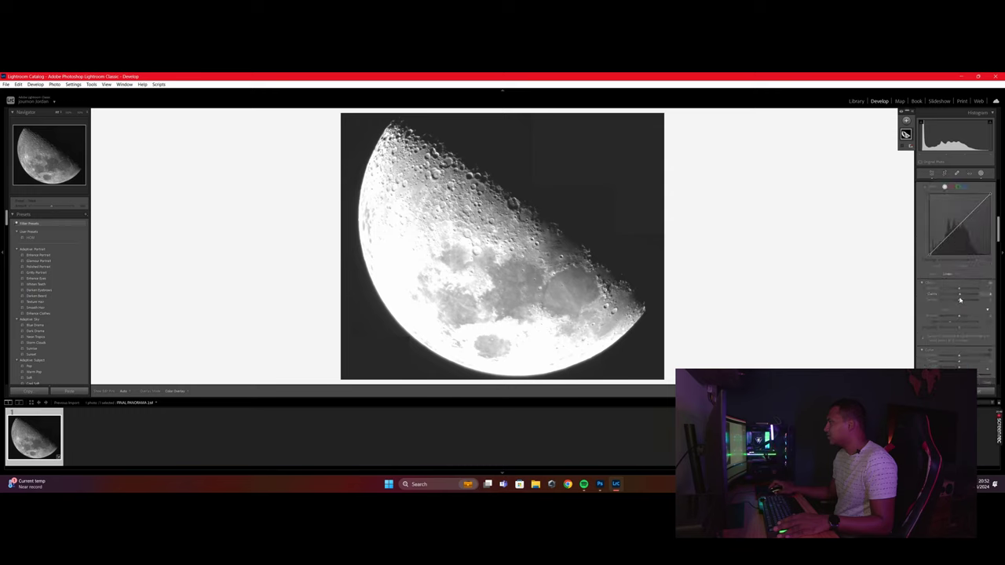
scroll(970, 303, down, 3)
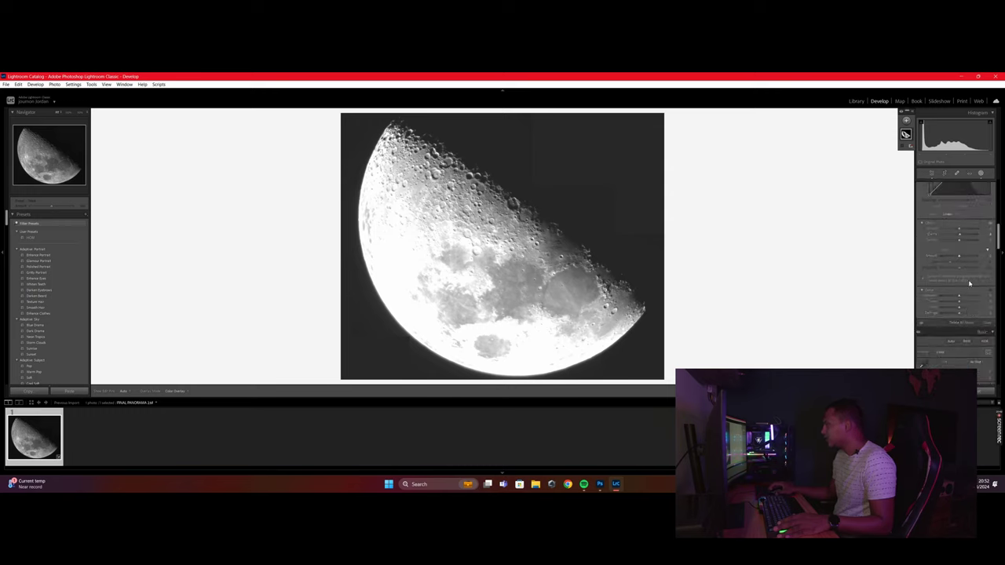
click(986, 234)
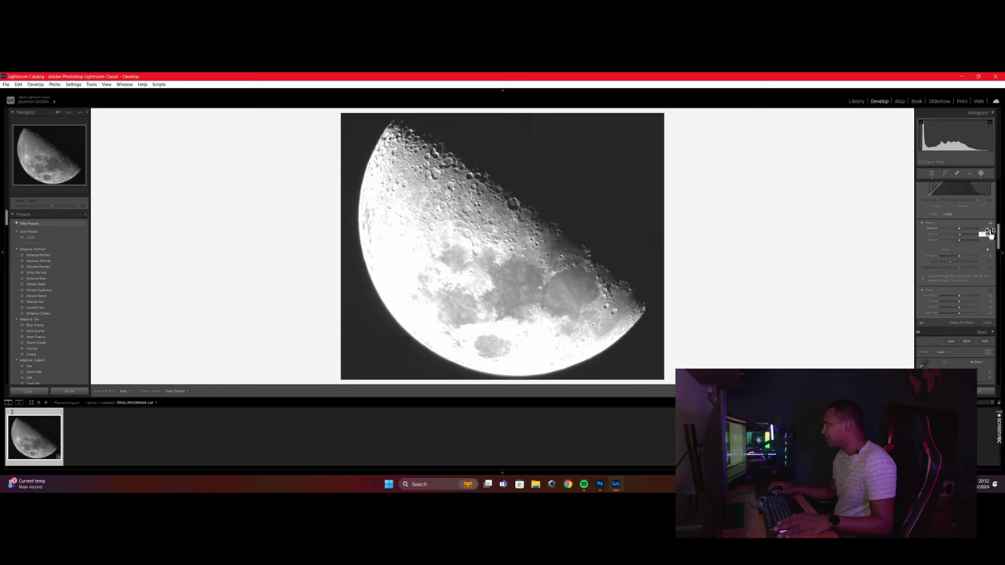
click(985, 228)
key(Tab)
key(Return)
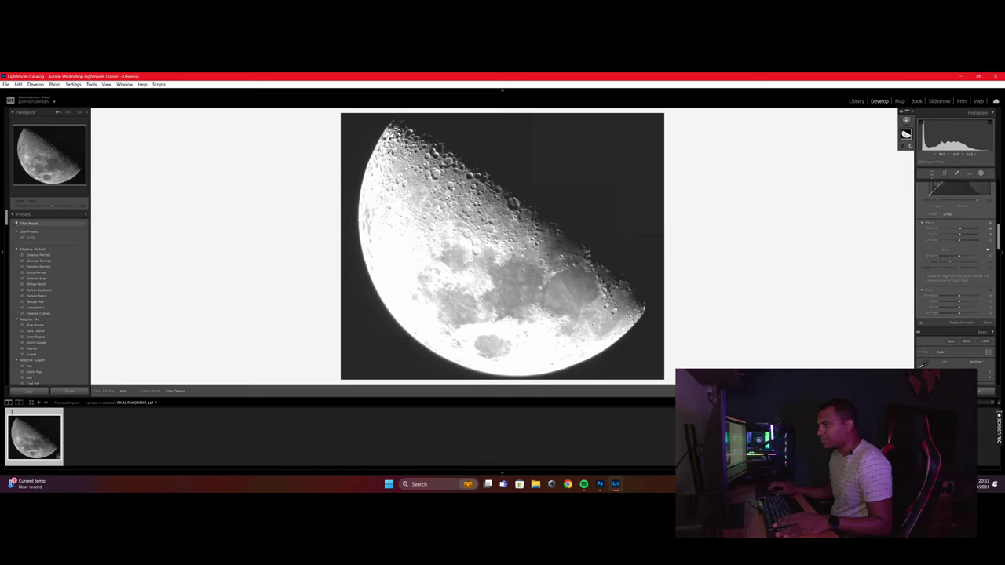
- Open the Moon photo in Adobe Photoshop 2024 as a copy with Lightroom adjustments
right_click(445, 228)
mouse_move(496, 291)
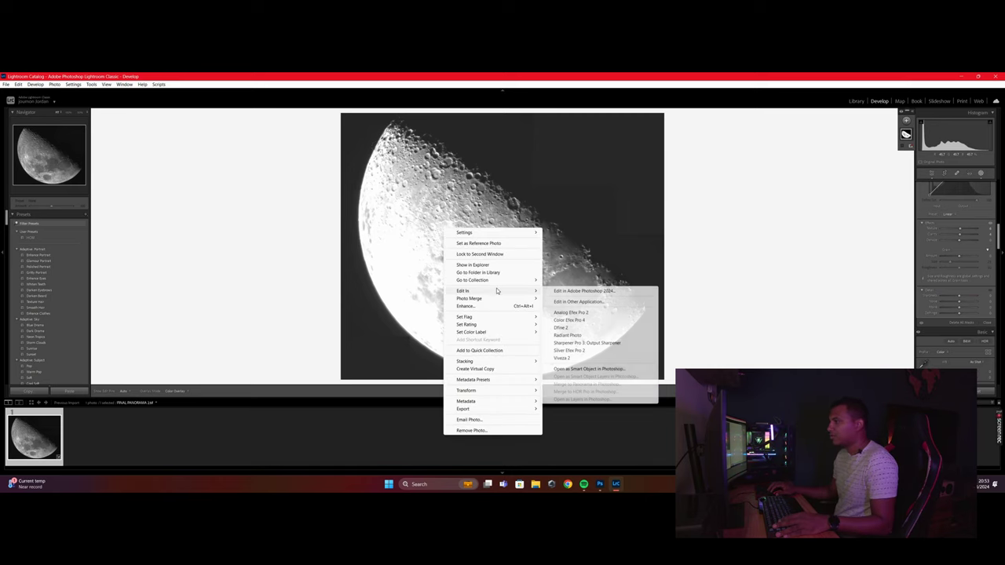
click(582, 292)
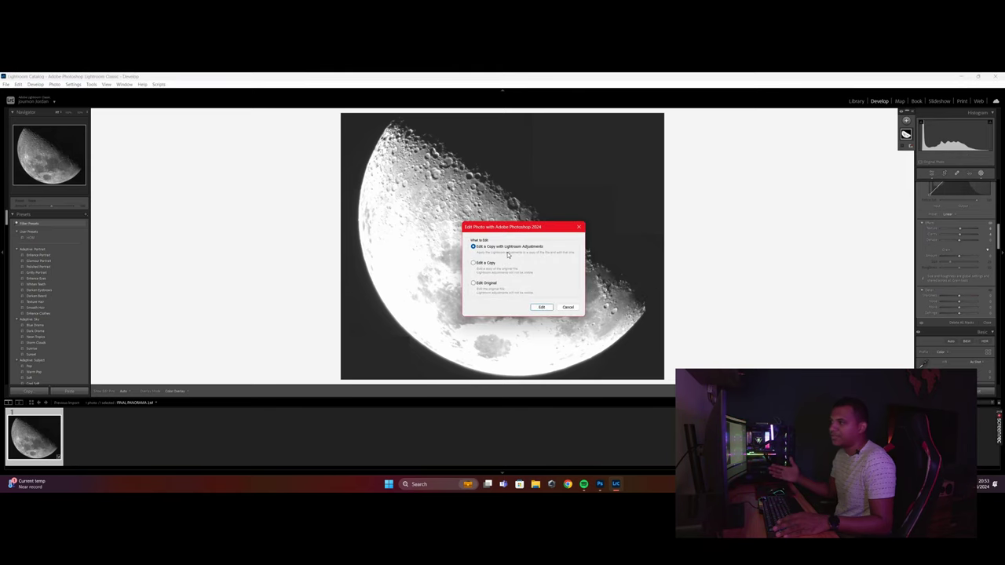
click(541, 307)
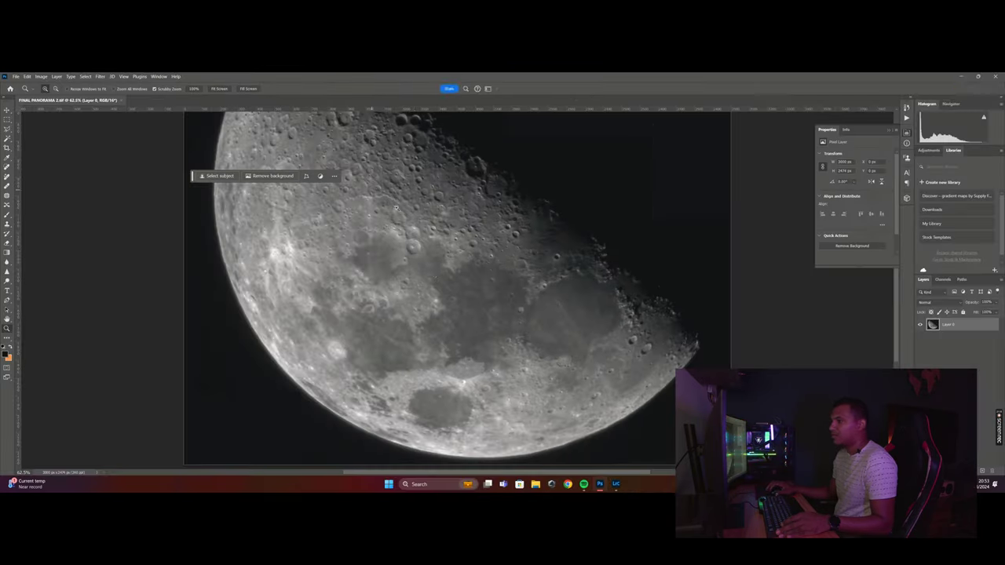
- Examine the Moon's craters and the shadowed detail along the terminator up close, and view the whole Moon again
scroll(450, 279, up, 2)
scroll(452, 267, down, 1)
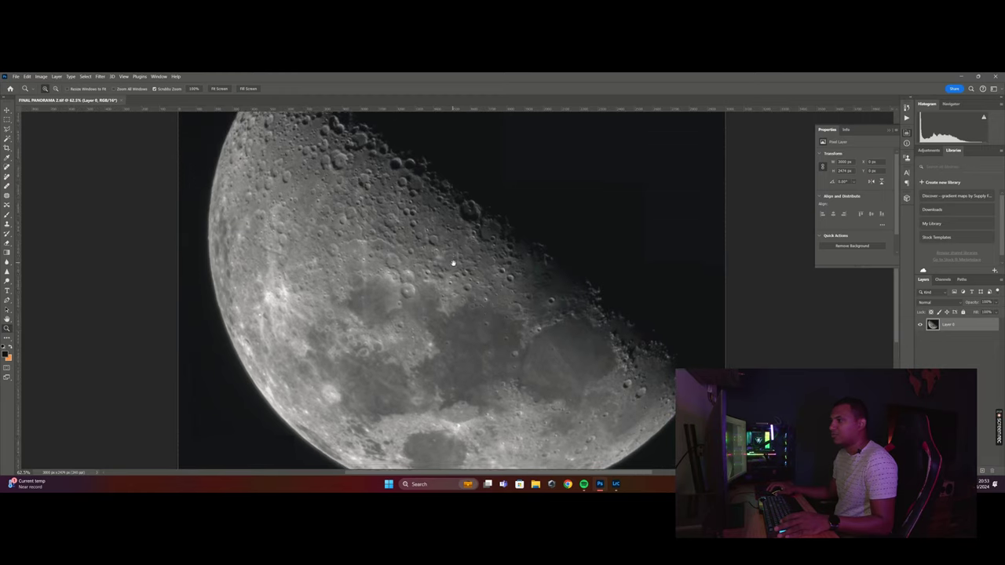
scroll(442, 258, down, 4)
drag(443, 256, 418, 250)
drag(388, 199, 386, 285)
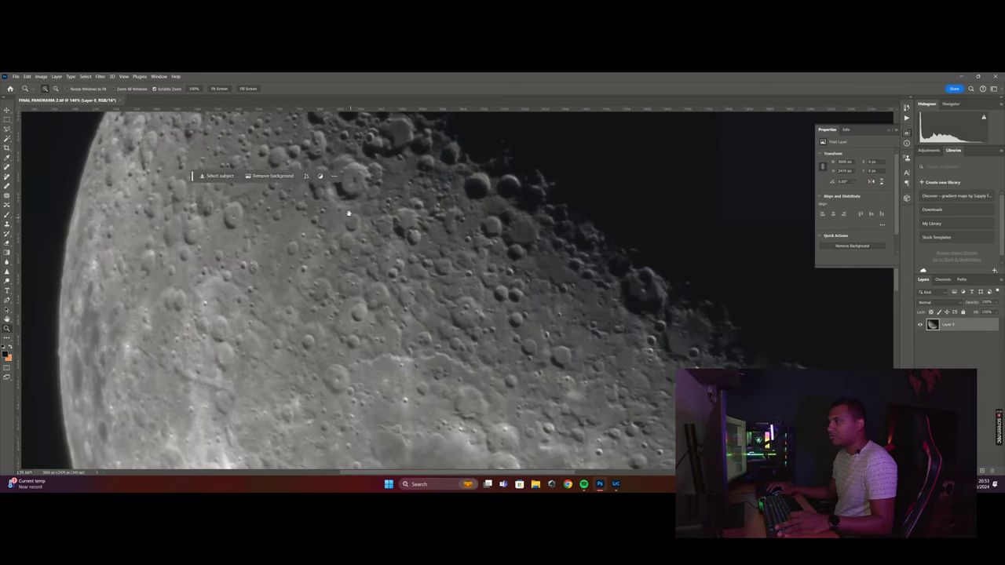
drag(348, 213, 341, 263)
drag(452, 268, 423, 262)
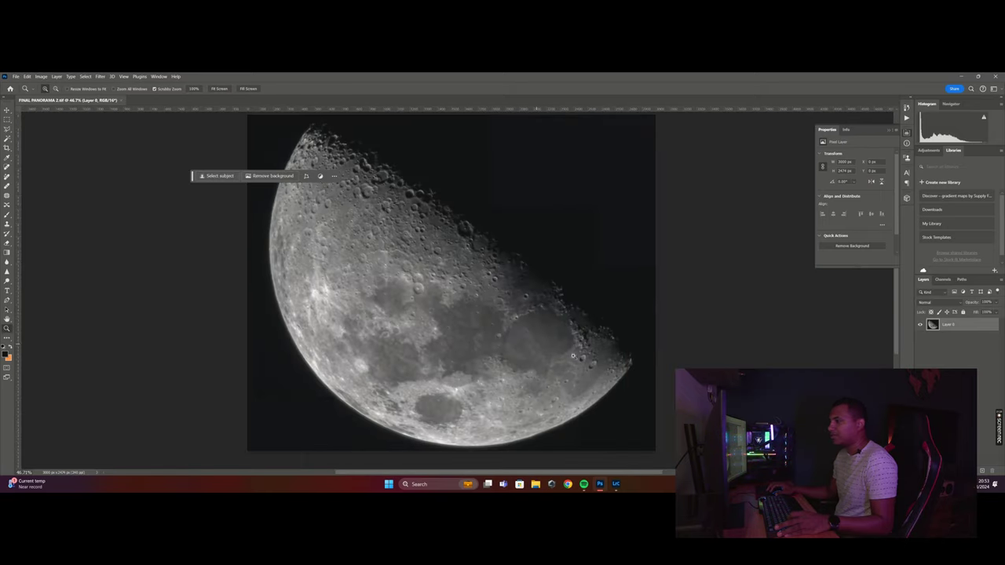
drag(545, 346, 564, 343)
click(507, 257)
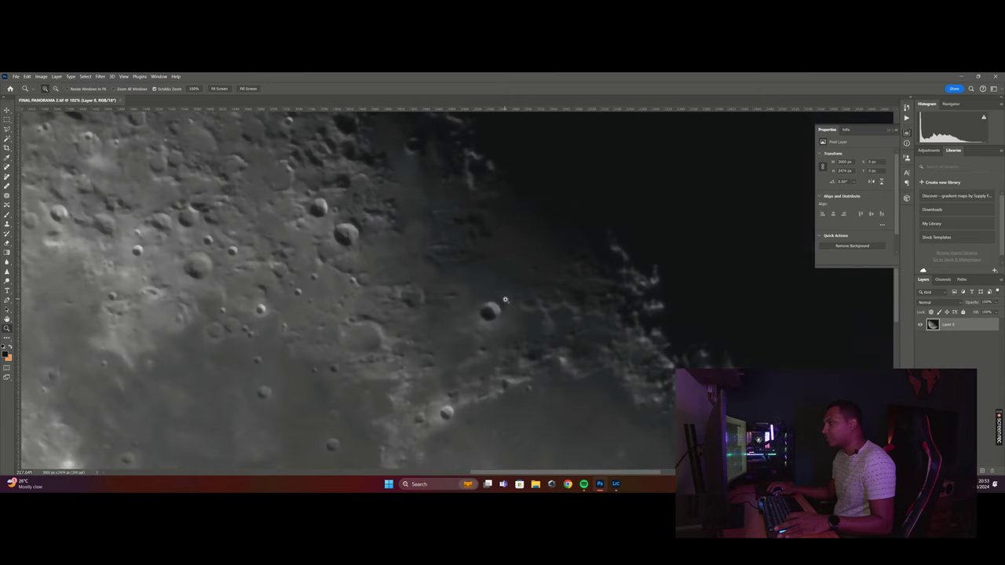
mouse_move(471, 248)
mouse_down()
mouse_move(471, 272)
mouse_move(464, 267)
mouse_up()
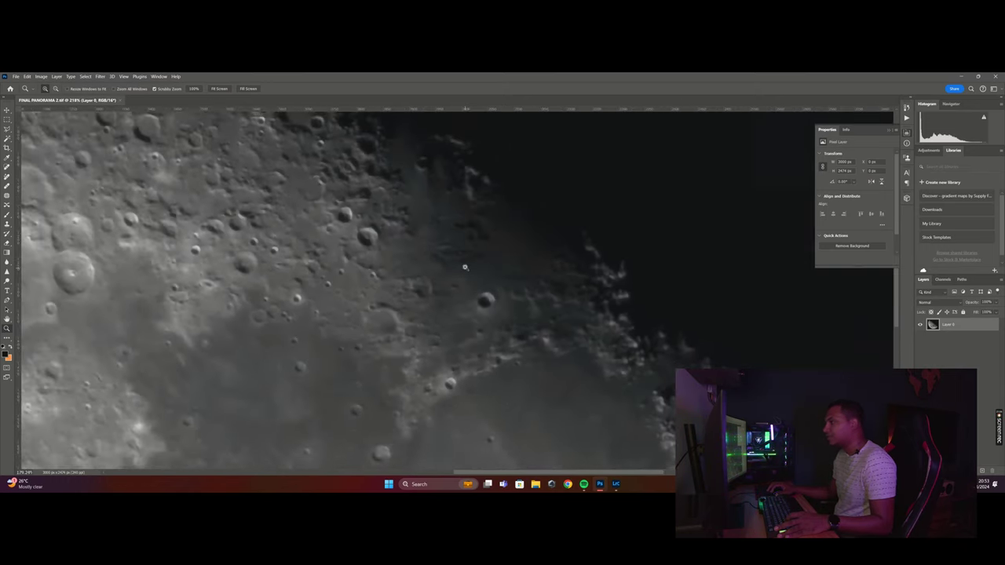
drag(445, 212, 444, 284)
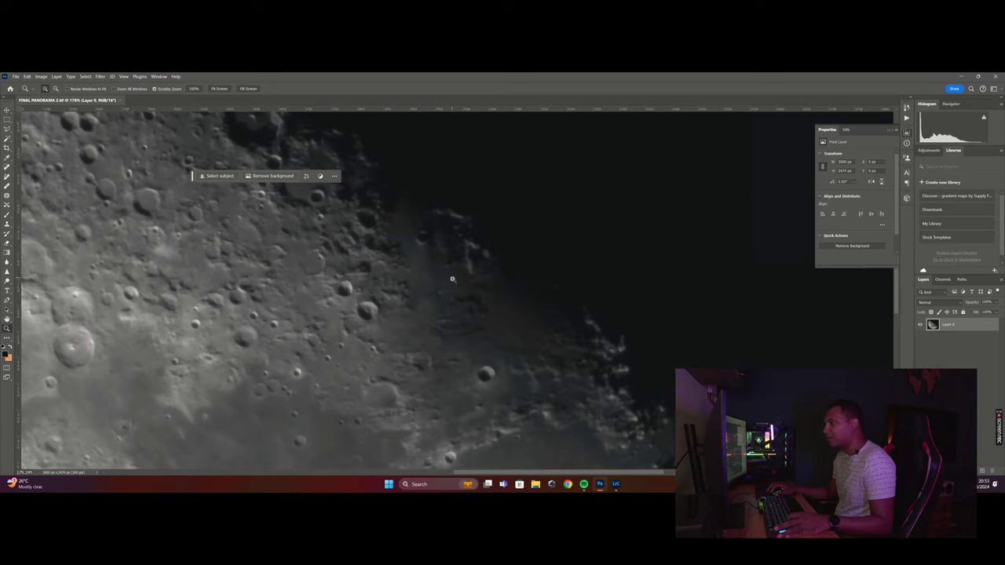
drag(477, 339, 408, 274)
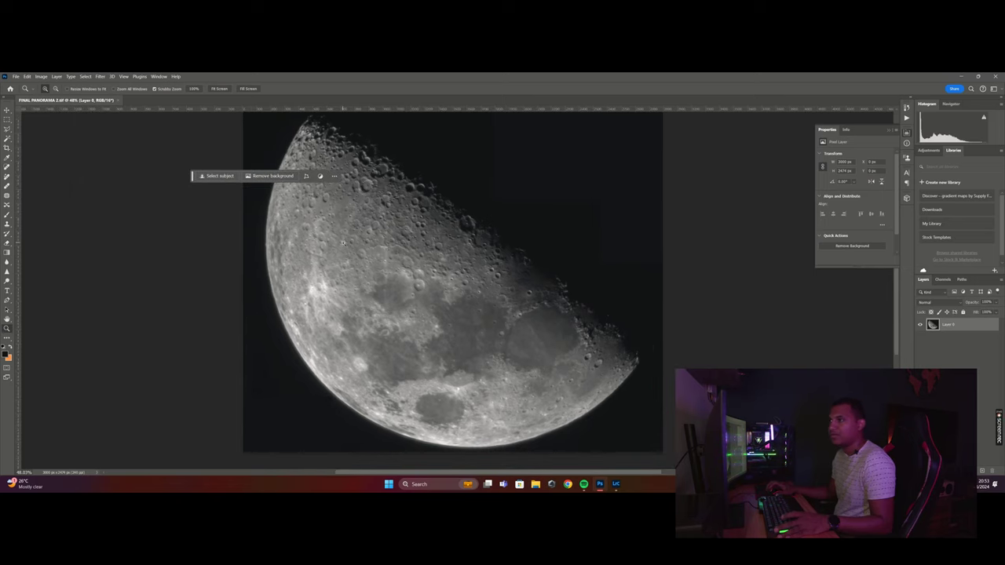
- Convert the Moon image to Grayscale mode
click(42, 77)
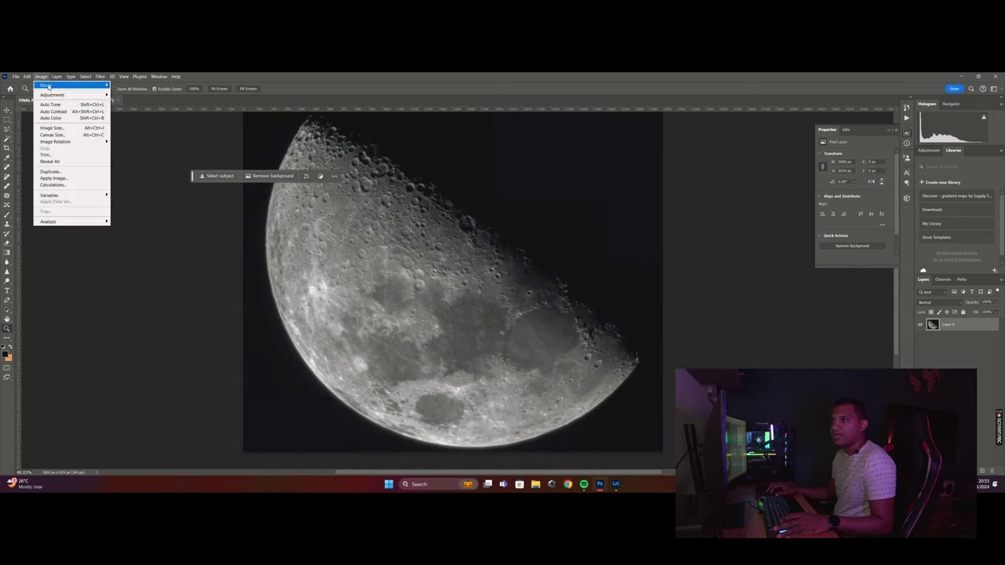
click(125, 92)
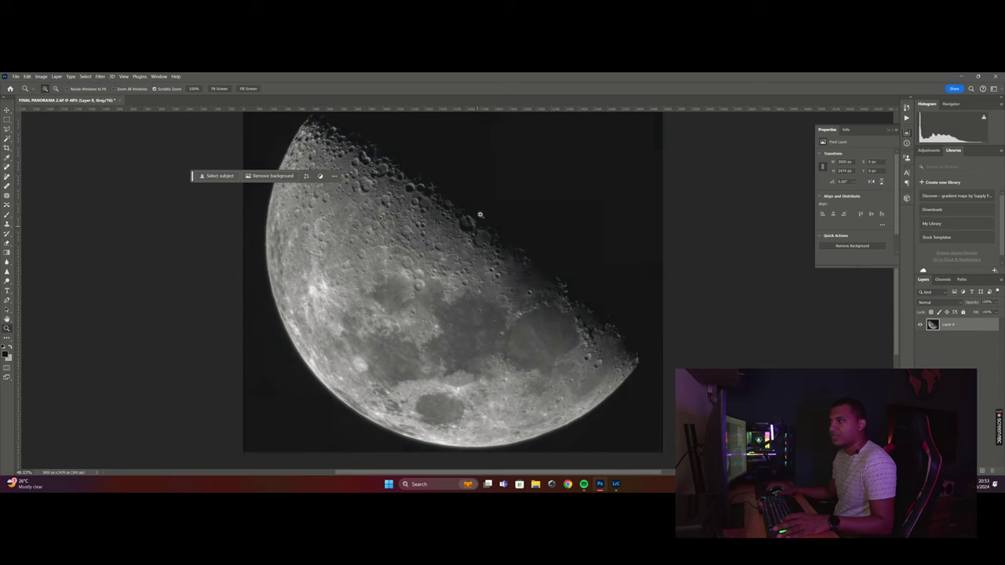
scroll(545, 243, up, 1)
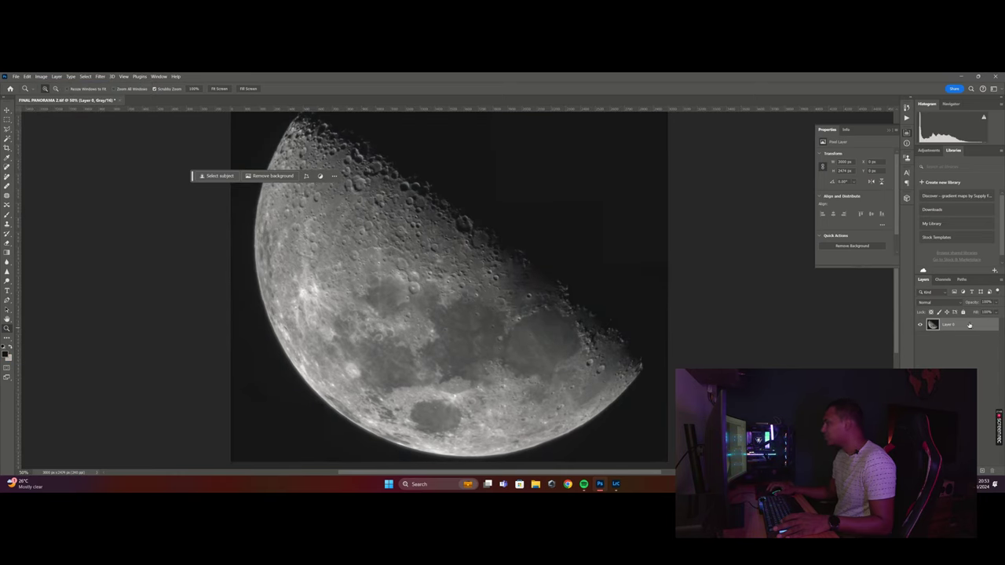
- Duplicate the Moon layer and apply a High Pass filter with a small radius to the copy
key(ctrl+j)
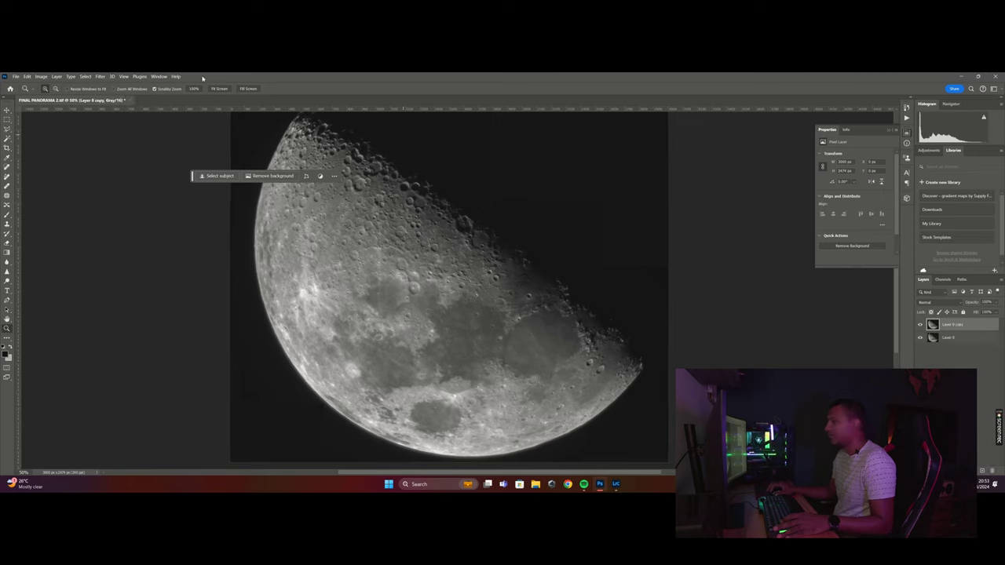
click(100, 76)
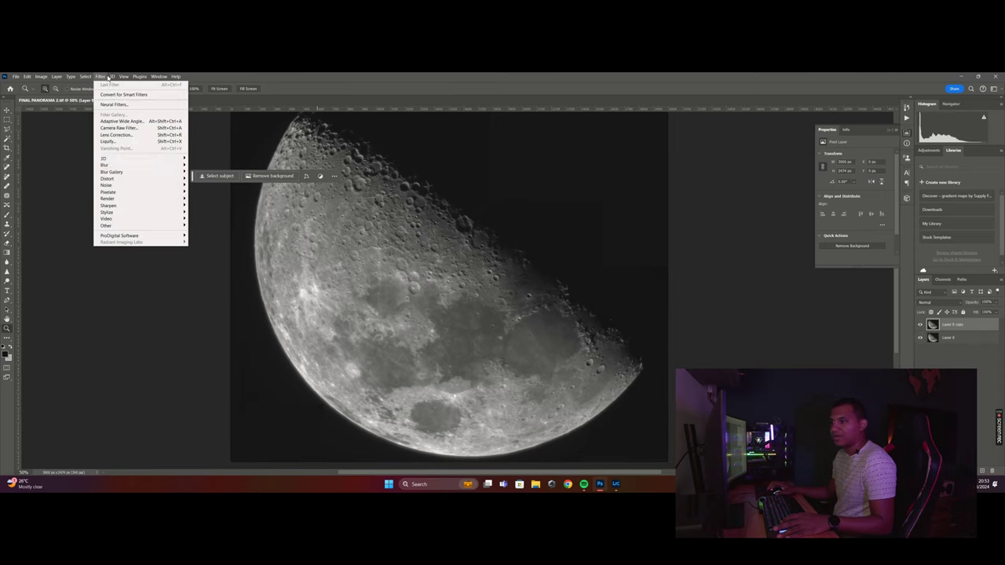
mouse_move(173, 225)
click(206, 233)
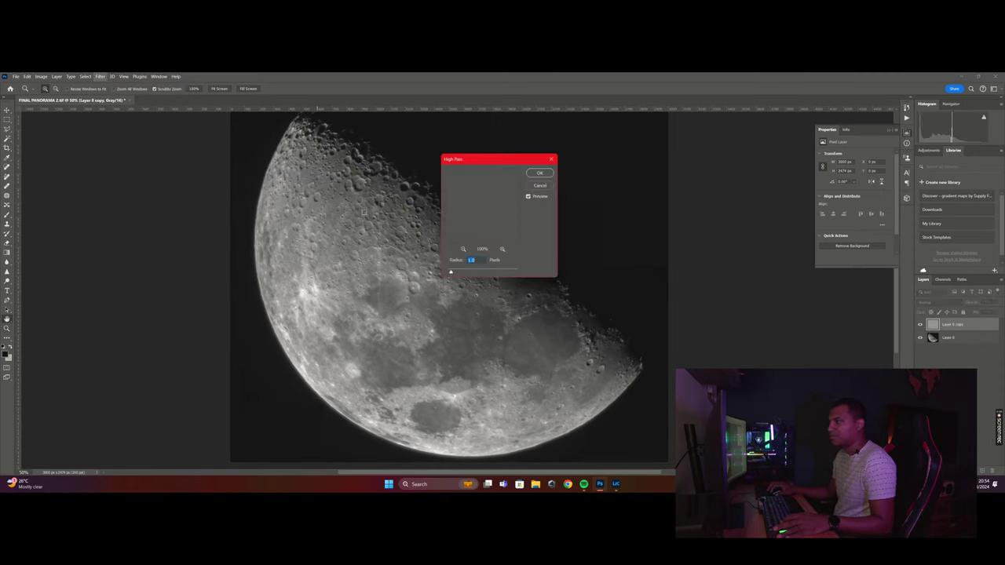
drag(483, 167, 699, 165)
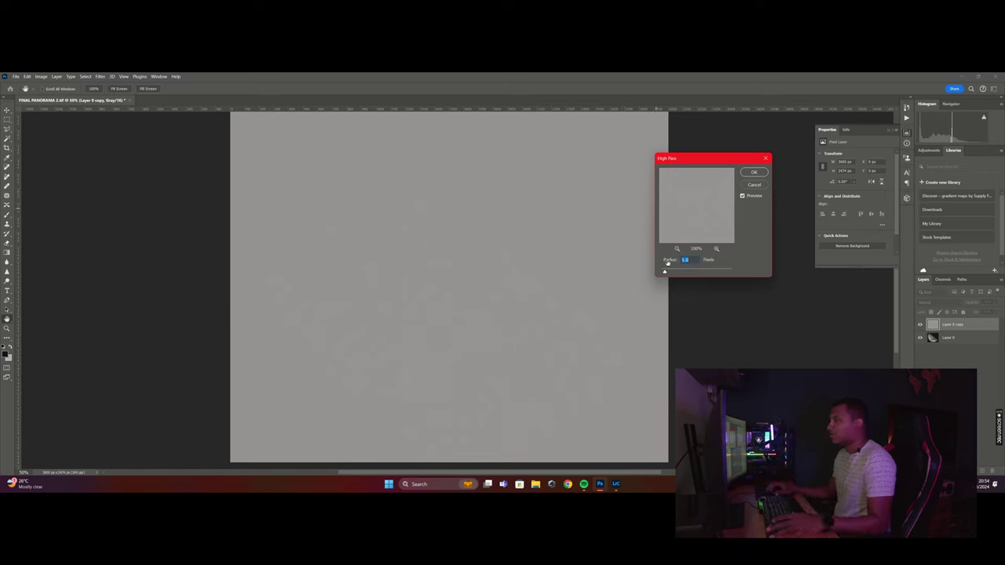
key(shift+Up)
key(shift+Up)
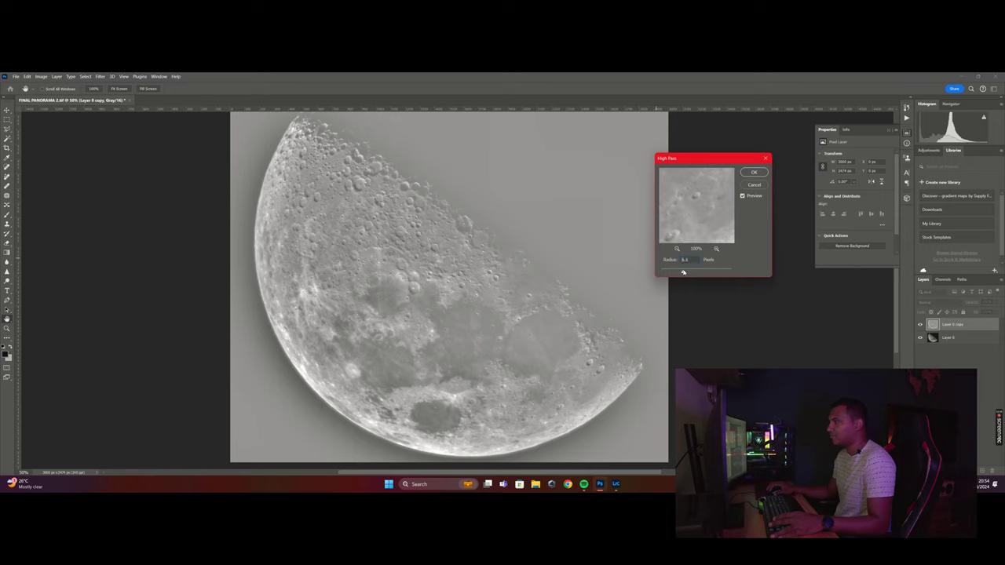
drag(684, 273, 681, 271)
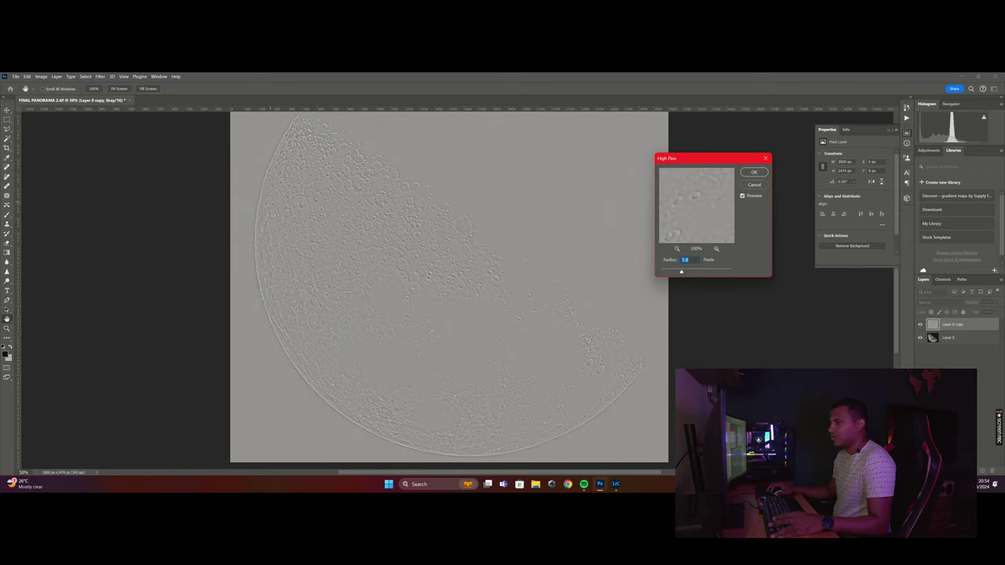
click(597, 254)
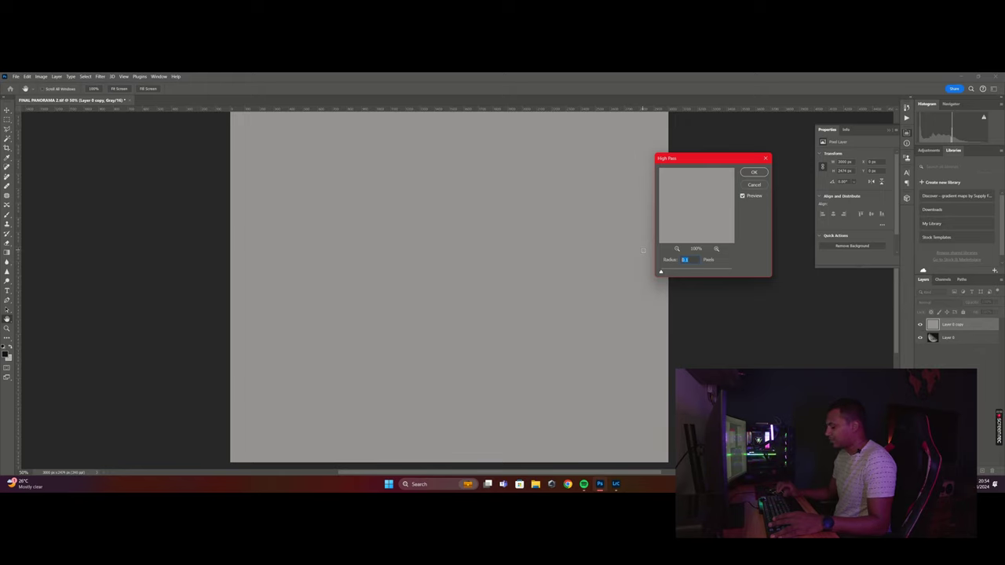
key(Return)
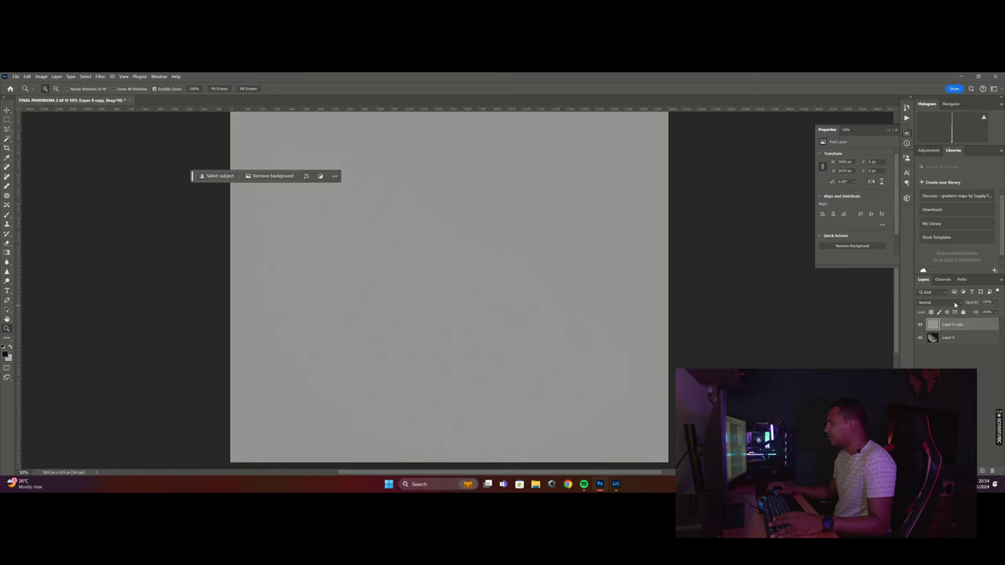
- Set the High Pass layer's blend mode to Overlay and compare the crater detail with the layer hidden and shown
click(956, 304)
click(938, 311)
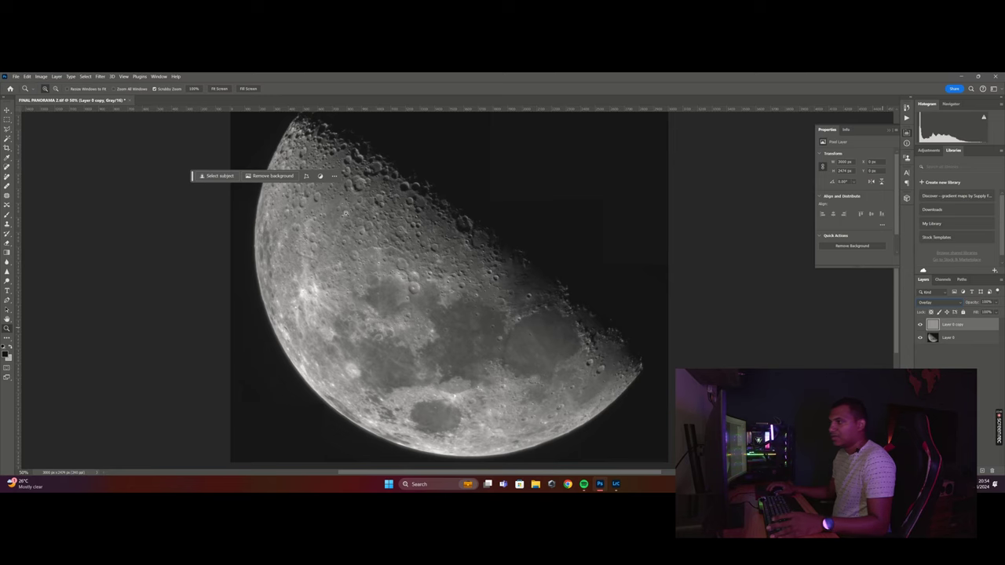
drag(485, 261, 549, 261)
drag(305, 219, 452, 278)
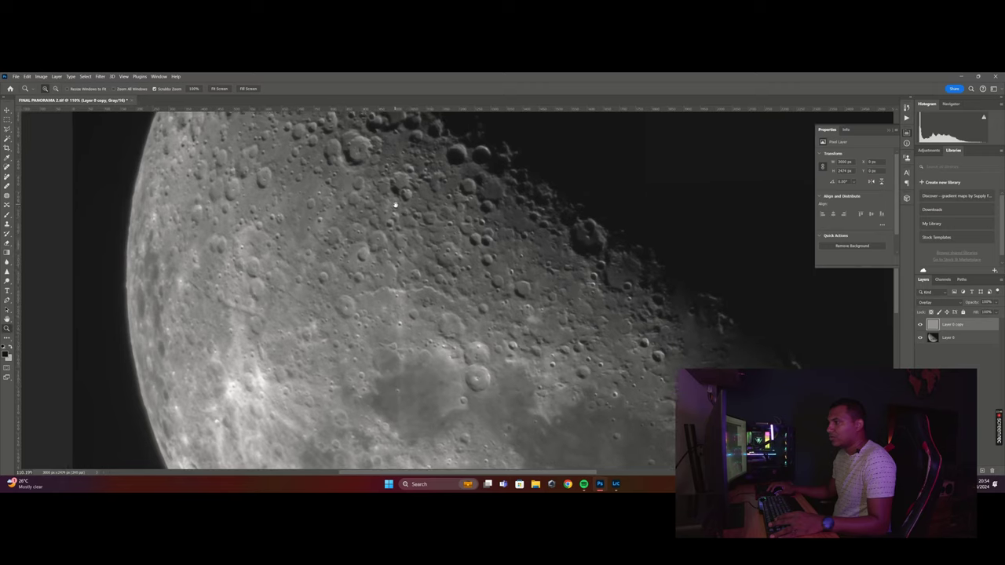
drag(395, 204, 406, 207)
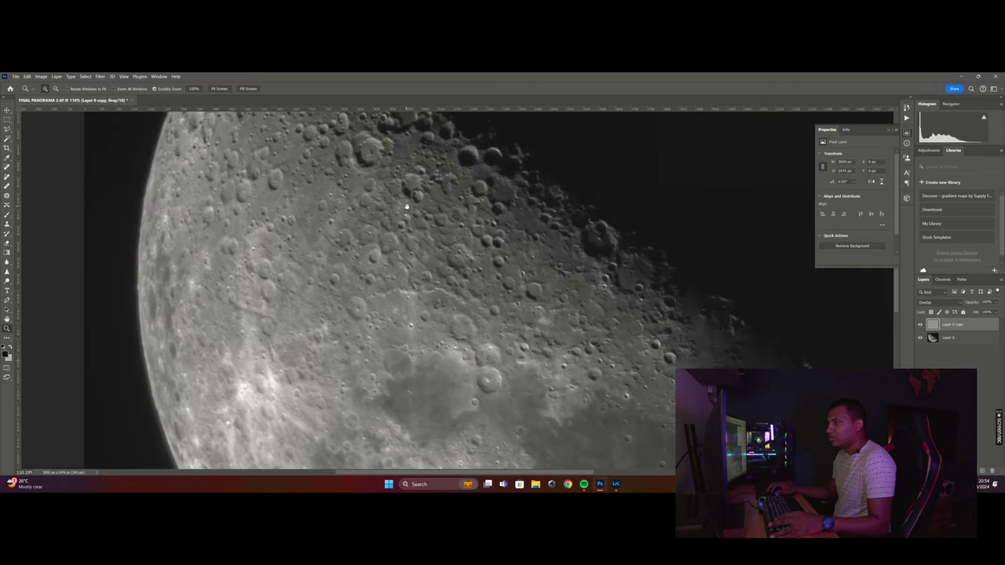
click(921, 325)
drag(624, 345, 541, 345)
drag(667, 370, 479, 292)
drag(479, 292, 458, 291)
scroll(403, 255, up, 2)
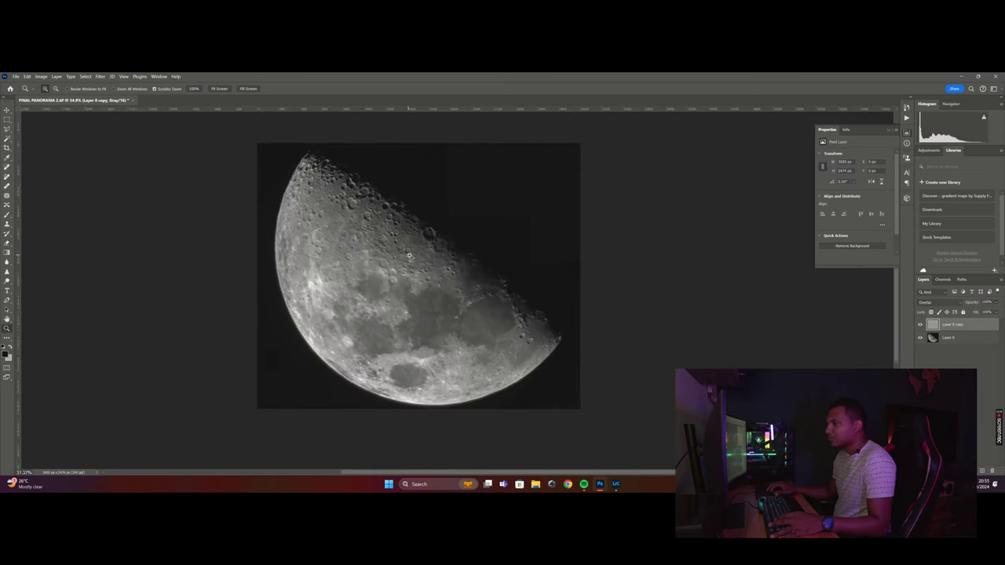
- Merge the High Pass layer and the original Moon layer into a single layer
shift+click(962, 339)
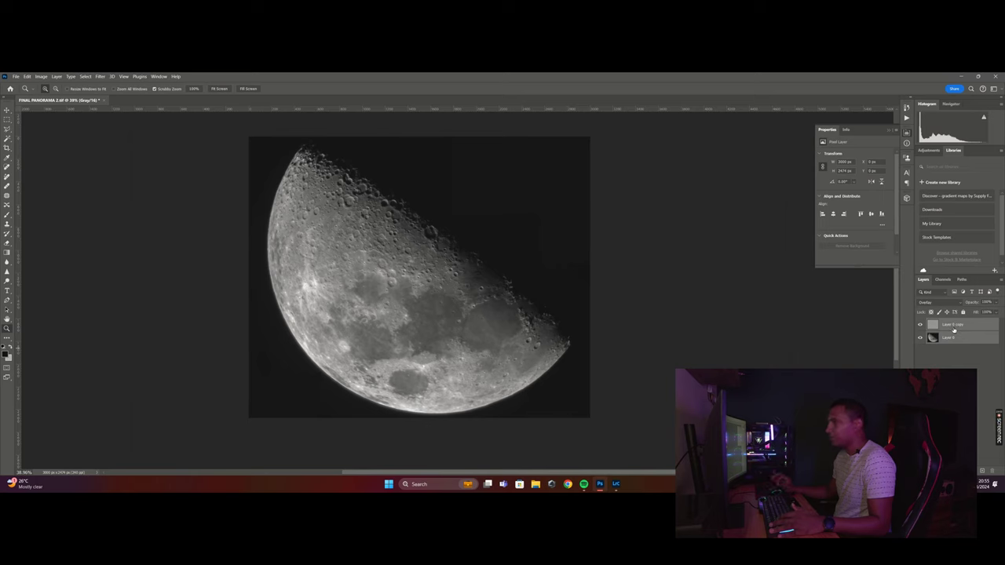
right_click(958, 328)
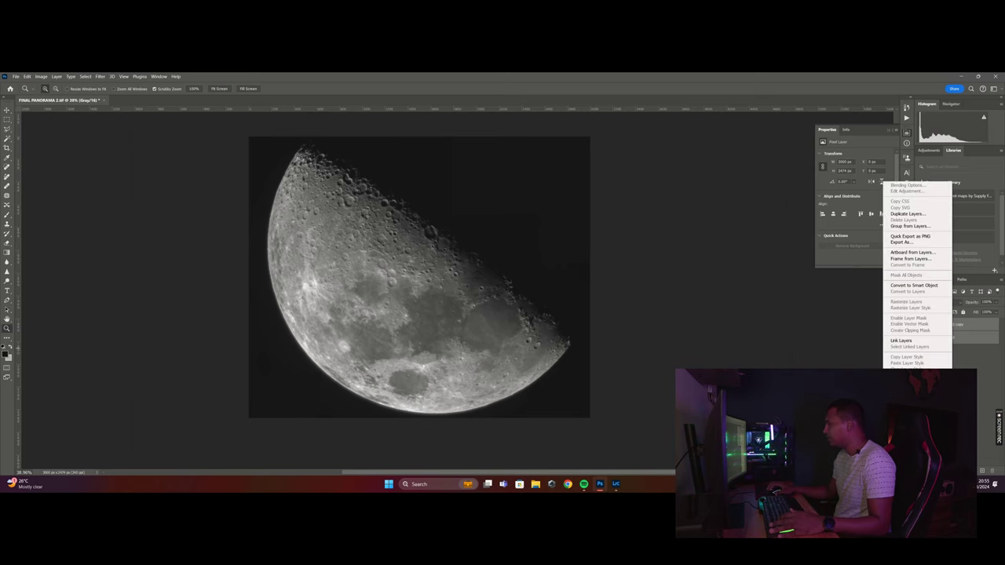
key(Escape)
click(435, 255)
mouse_move(435, 255)
mouse_down()
mouse_move(448, 255)
mouse_move(432, 272)
mouse_move(435, 260)
mouse_up()
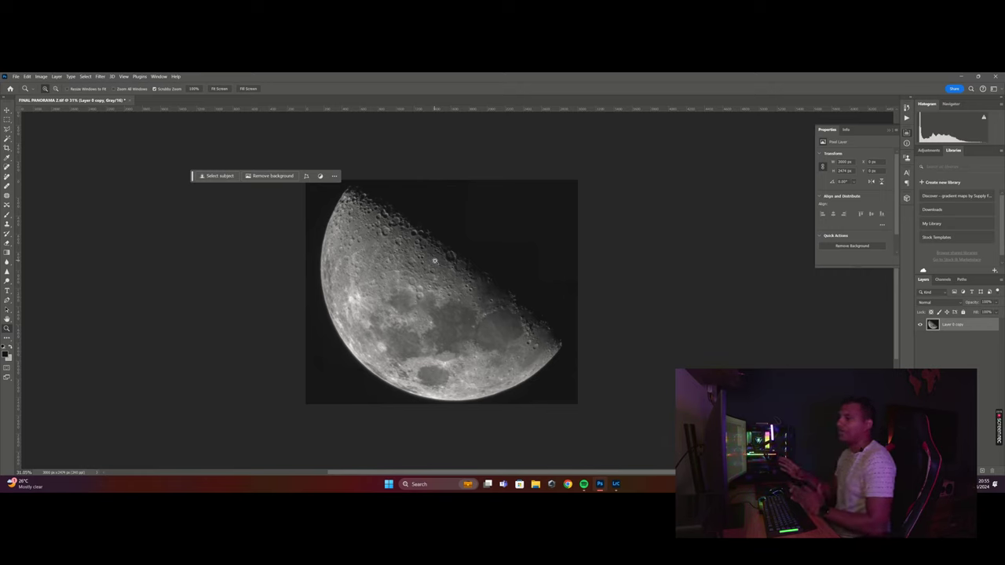
- Save the merged image, check the edit in Lightroom Classic, and return to Photoshop
key(ctrl+s)
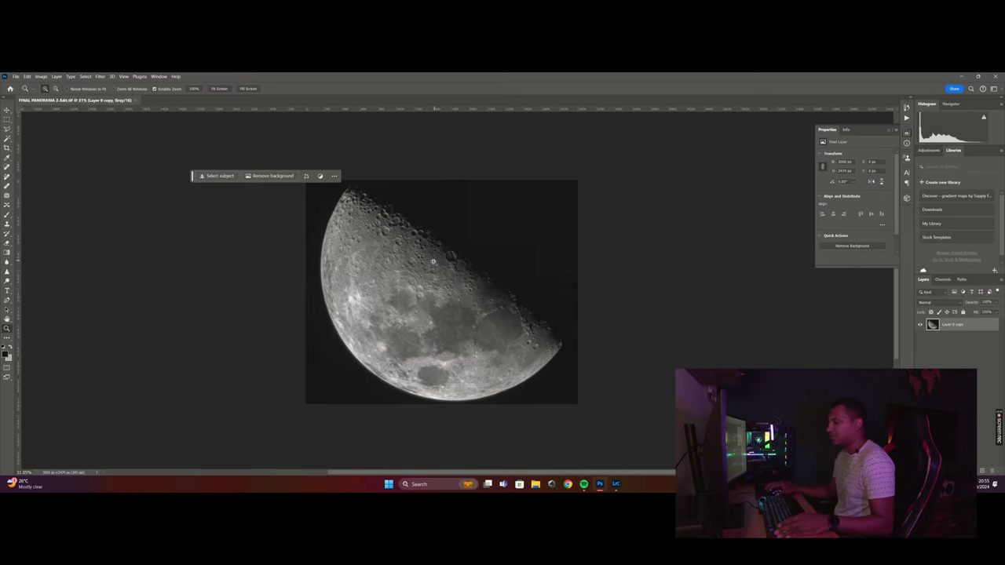
click(614, 483)
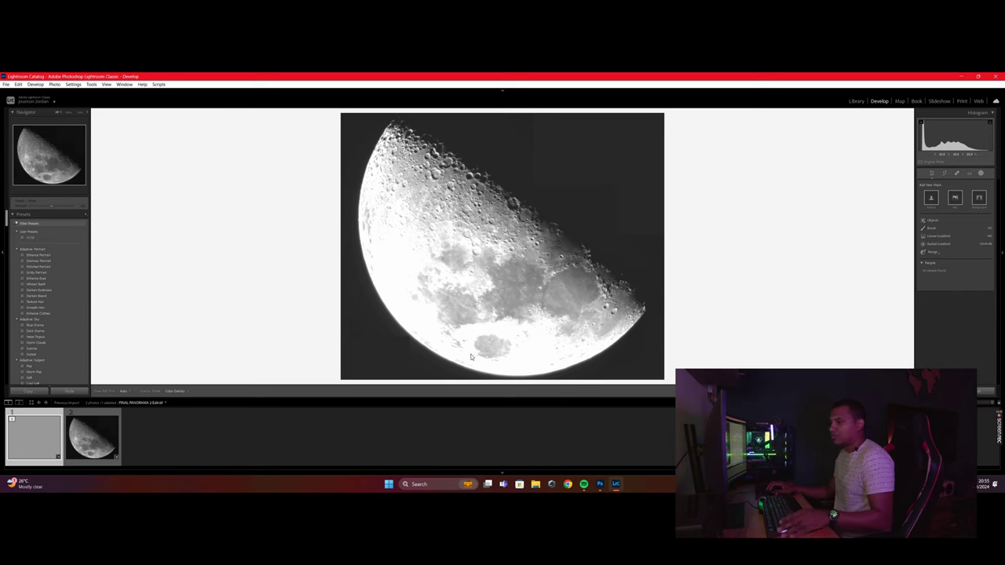
key(alt+Tab)
- Rotate the Moon layer about 143° so the terminator lies horizontally, scale it to about 93%, and reposition it
scroll(427, 270, up, 1)
key(ctrl+t)
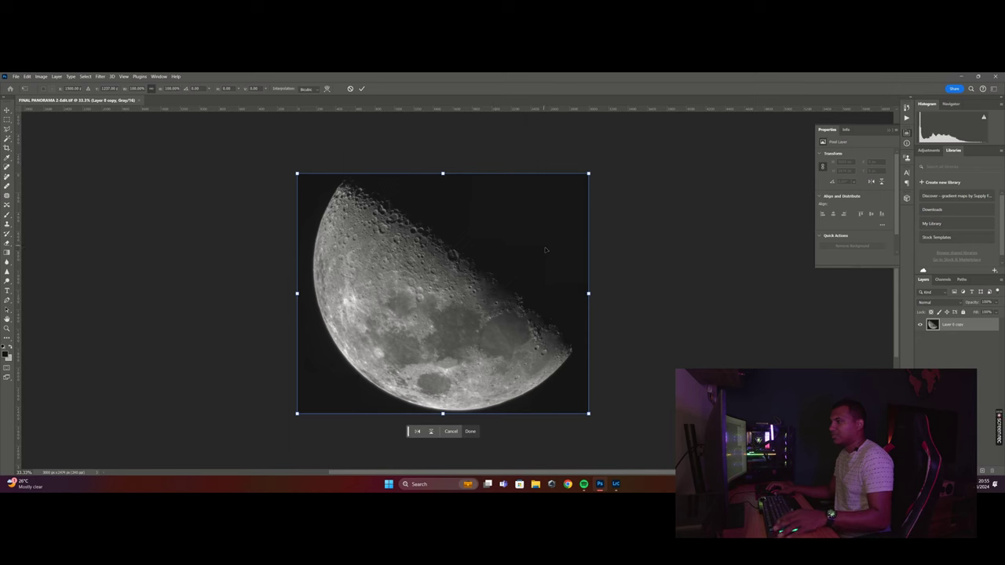
drag(614, 166, 399, 440)
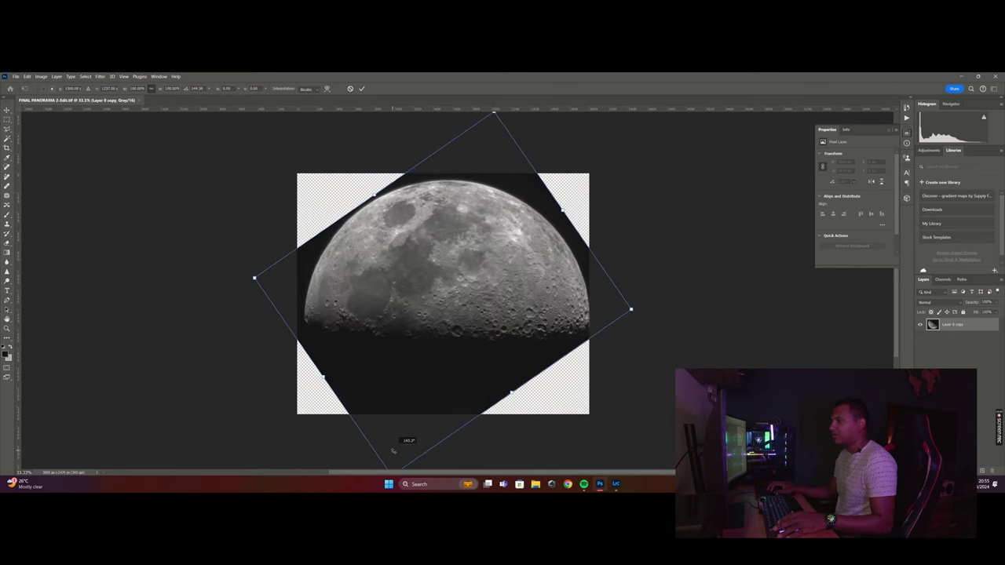
drag(633, 302, 605, 300)
drag(536, 303, 512, 304)
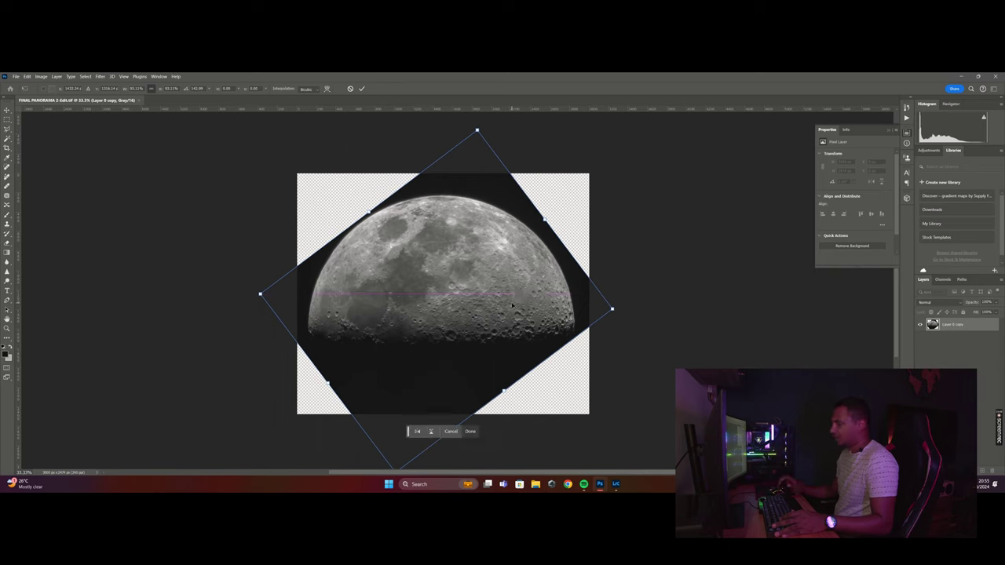
key(Return)
- Add a new layer beneath the Moon layer and set the foreground color to near-black 0d0d0d
key(z)
click(982, 471)
drag(928, 366, 927, 364)
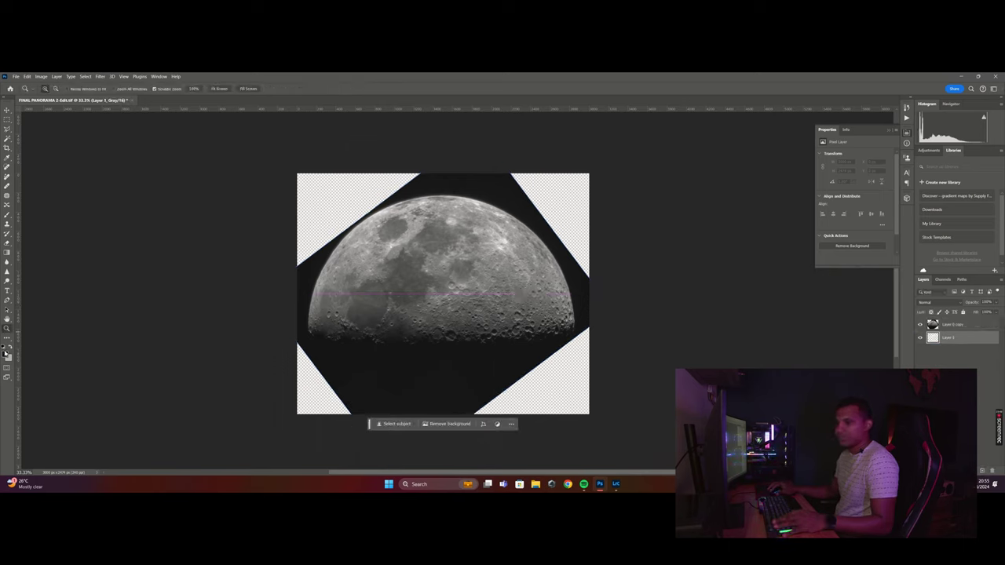
click(6, 354)
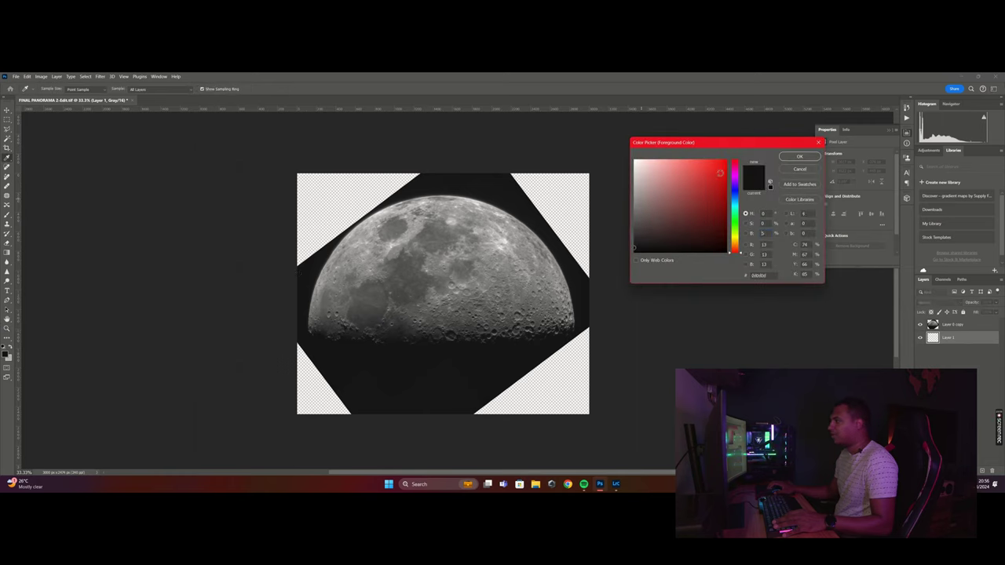
key(Return)
- Paint the transparent corners around the rotated Moon near-black on the lower layer with the Brush tool
key(b)
mouse_move(285, 204)
mouse_down()
mouse_move(326, 190)
mouse_move(597, 187)
mouse_move(531, 188)
mouse_up()
drag(345, 229, 302, 253)
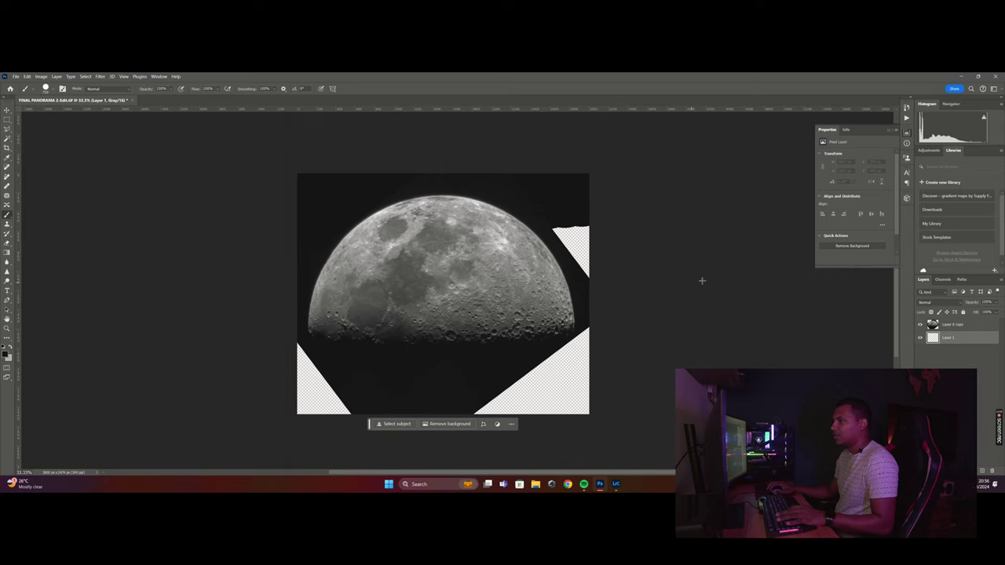
mouse_move(558, 228)
mouse_down()
mouse_move(570, 279)
mouse_move(601, 252)
mouse_move(598, 319)
mouse_move(399, 420)
mouse_move(171, 309)
mouse_up()
mouse_move(303, 408)
mouse_down()
mouse_move(382, 400)
mouse_move(267, 386)
mouse_move(323, 407)
mouse_up()
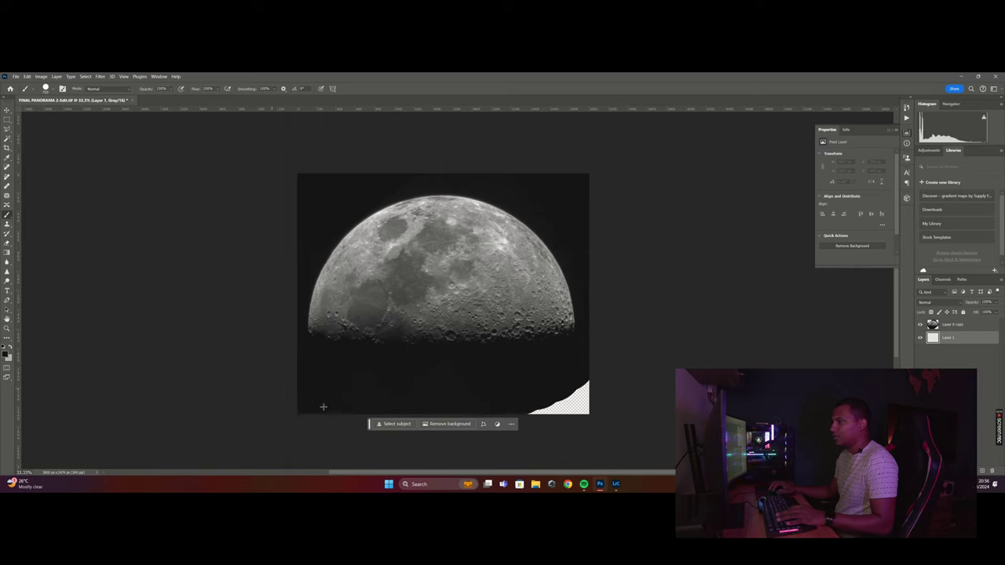
drag(659, 438, 607, 386)
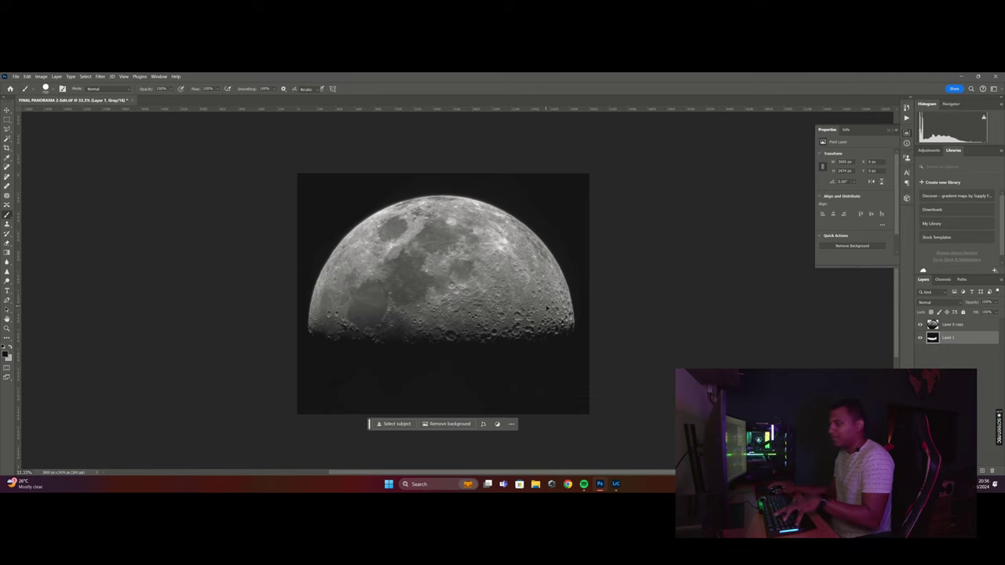
key(ctrl+t)
drag(601, 428, 532, 424)
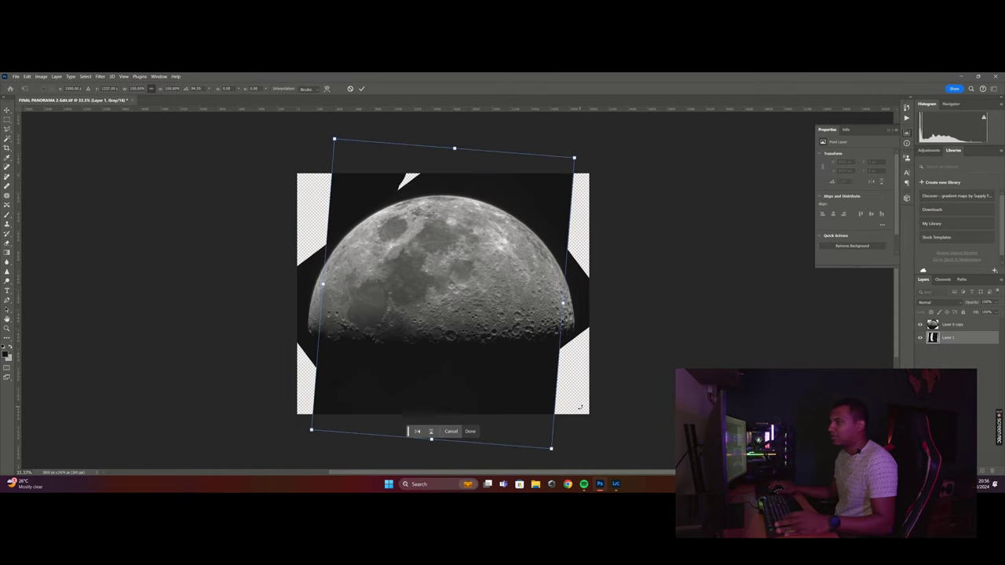
key(ctrl+z)
- Rotate the Moon layer about 90° clockwise so the terminator is vertical, scale it to about 78%, and reposition it on the canvas
click(957, 325)
key(ctrl+t)
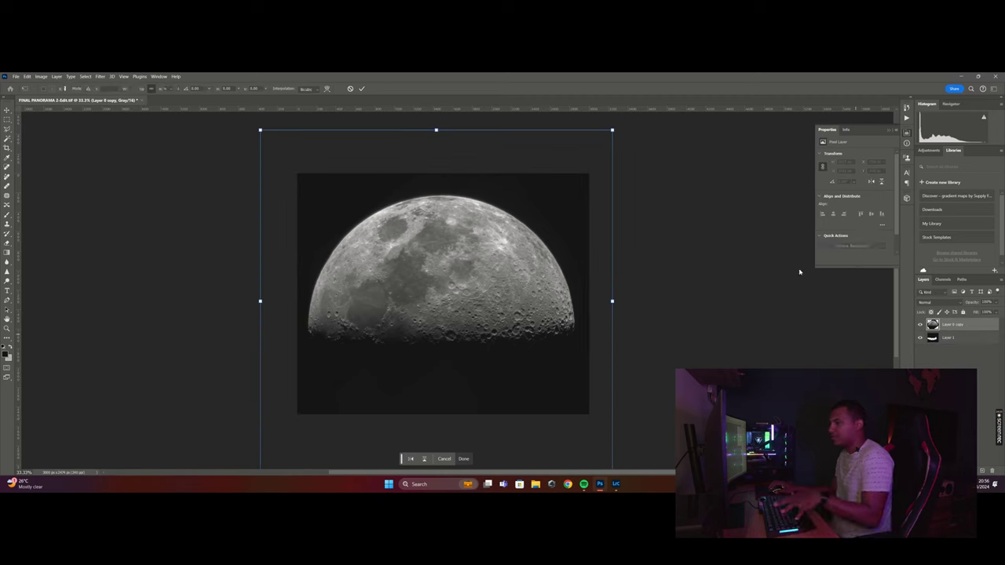
key(Escape)
key(ctrl+t)
drag(634, 196, 555, 400)
drag(600, 253, 528, 277)
drag(393, 292, 445, 269)
drag(625, 247, 630, 293)
drag(427, 247, 419, 244)
key(Return)
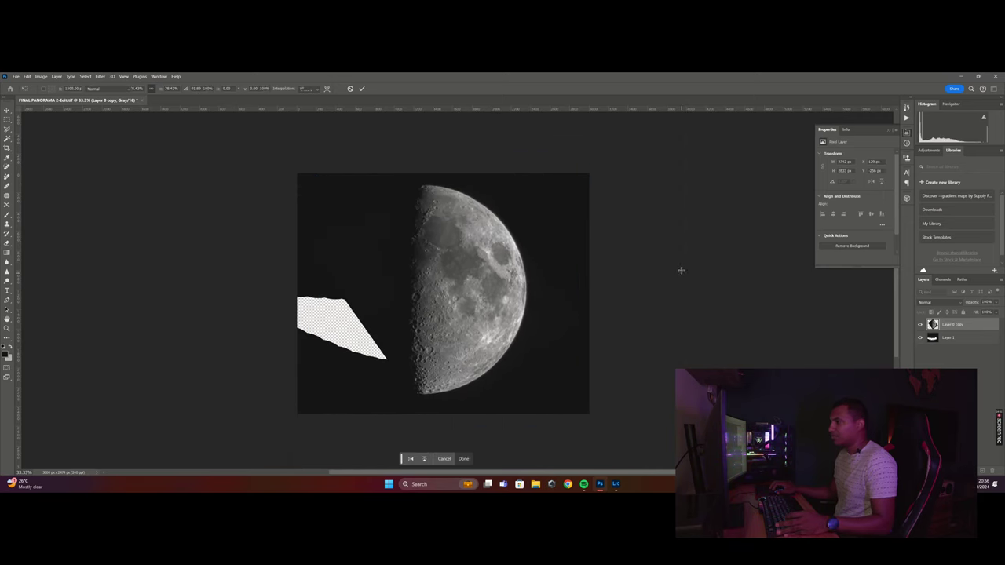
- Fine-tune the Moon layer's rotation and position, and paint over the remaining transparent gap in near-black
key(ctrl+t)
mouse_move(617, 271)
mouse_down()
mouse_move(624, 256)
mouse_move(626, 300)
mouse_move(633, 256)
mouse_move(625, 275)
mouse_up()
mouse_move(477, 312)
mouse_down()
mouse_move(472, 305)
mouse_move(476, 316)
mouse_up()
key(Return)
key(b)
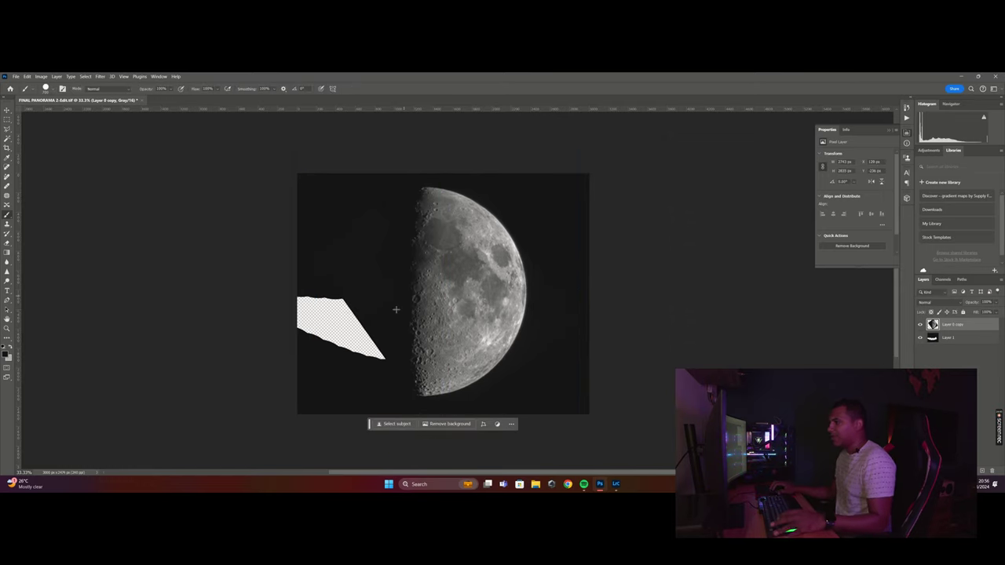
mouse_move(287, 303)
mouse_down()
mouse_move(339, 333)
mouse_move(379, 383)
mouse_move(366, 244)
mouse_up()
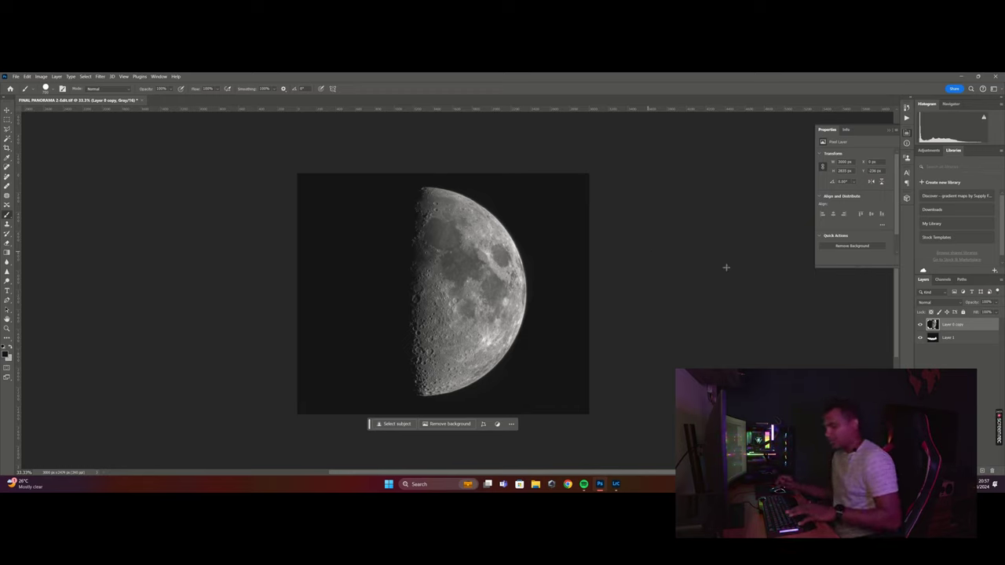
key(ctrl+m)
key(Escape)
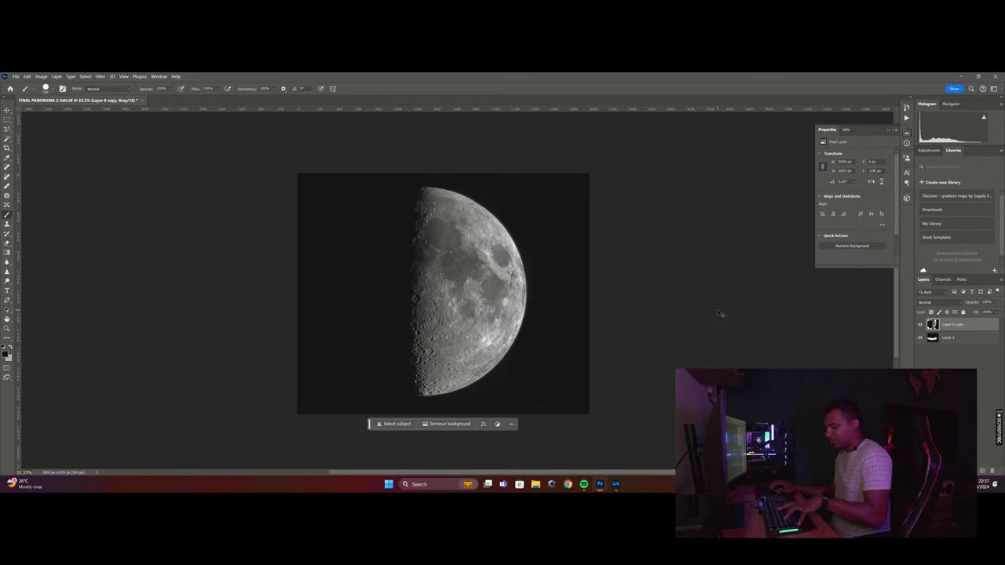
key(ctrl+l)
drag(782, 239, 779, 238)
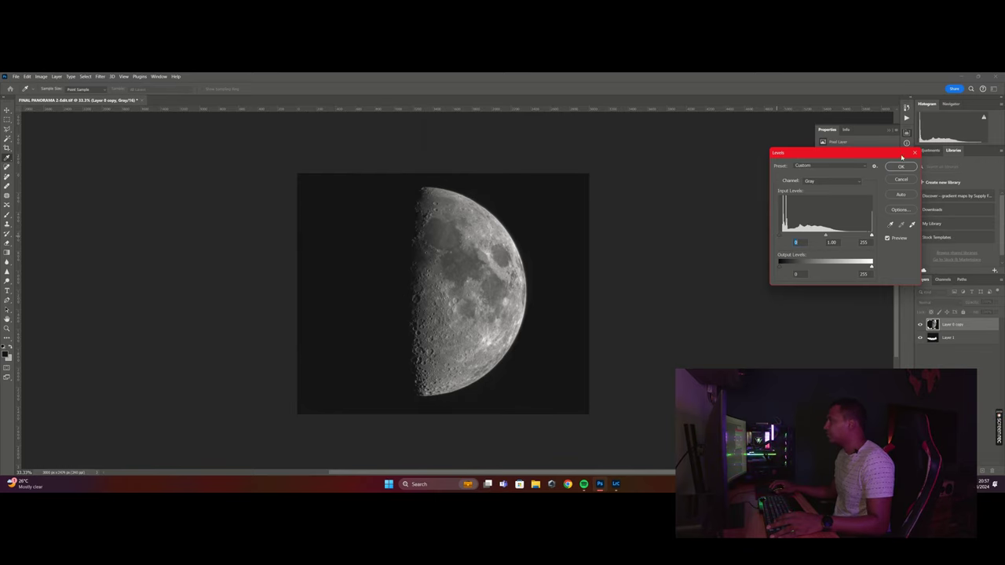
click(901, 166)
- Merge the Moon layer and the painted background layer into one
right_click(956, 339)
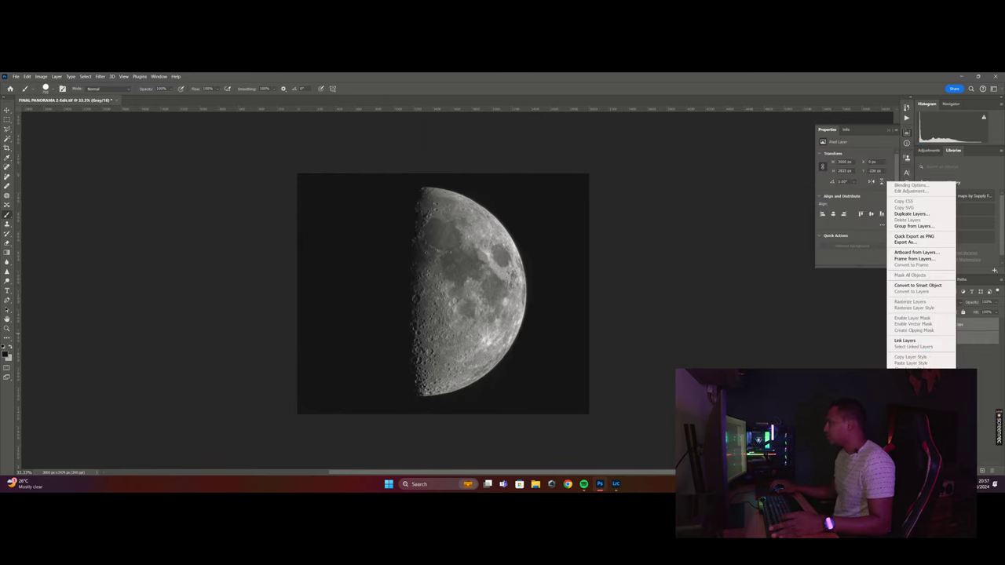
key(Escape)
key(ctrl+j)
- Apply a Levels adjustment to the merged layer with the black input level raised slightly to darken the background
key(ctrl+l)
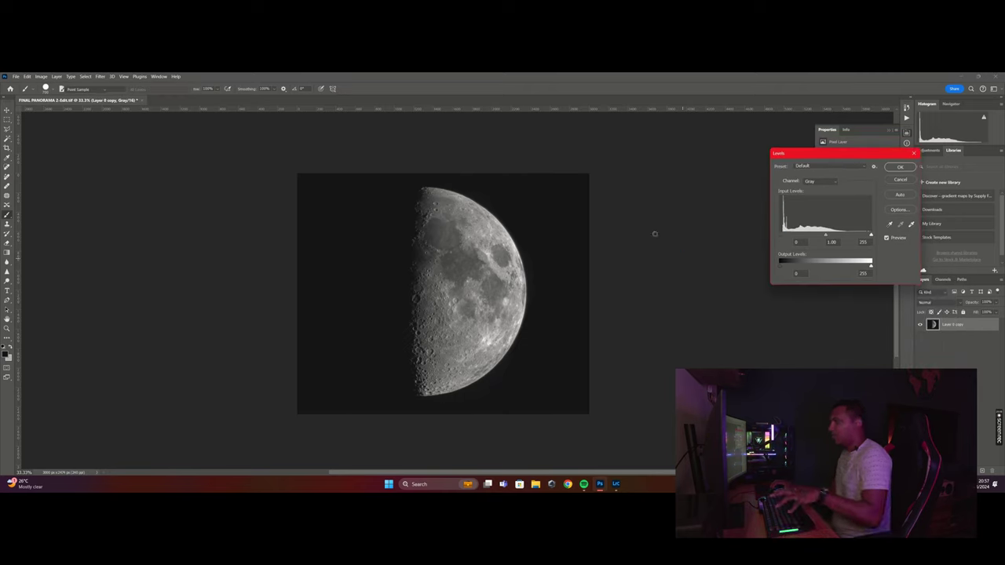
drag(794, 157, 610, 158)
drag(594, 237, 596, 237)
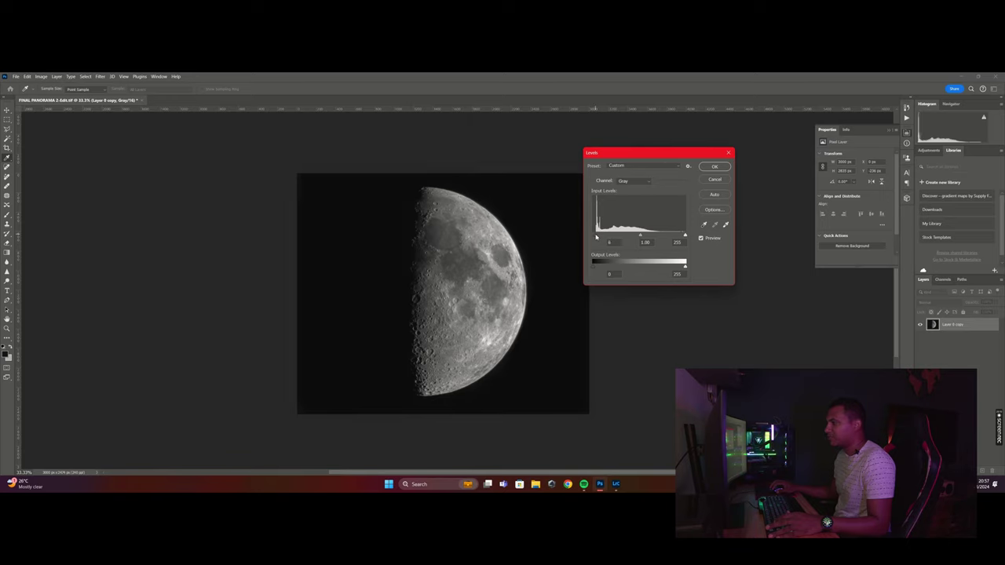
drag(596, 237, 597, 237)
drag(681, 236, 685, 237)
click(714, 167)
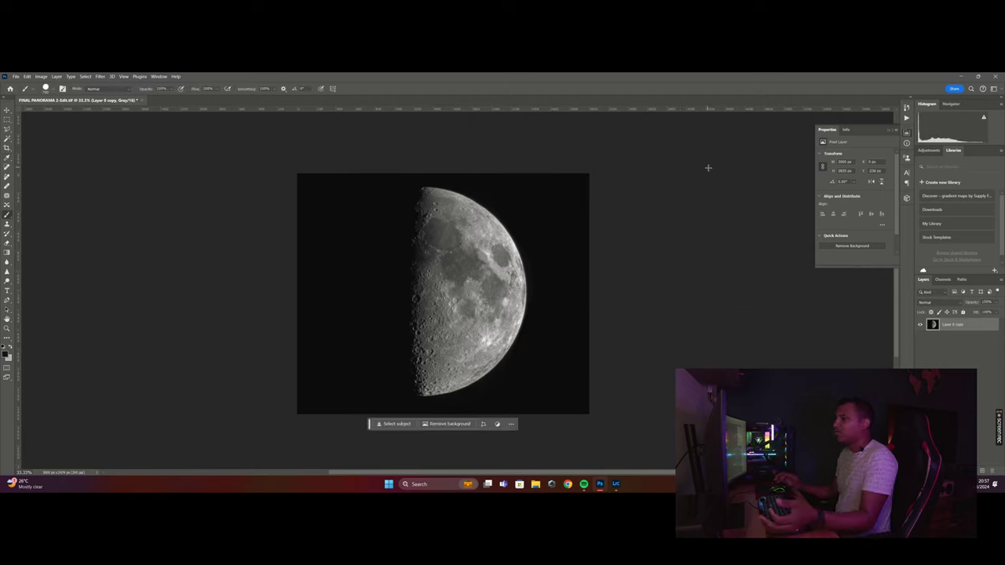